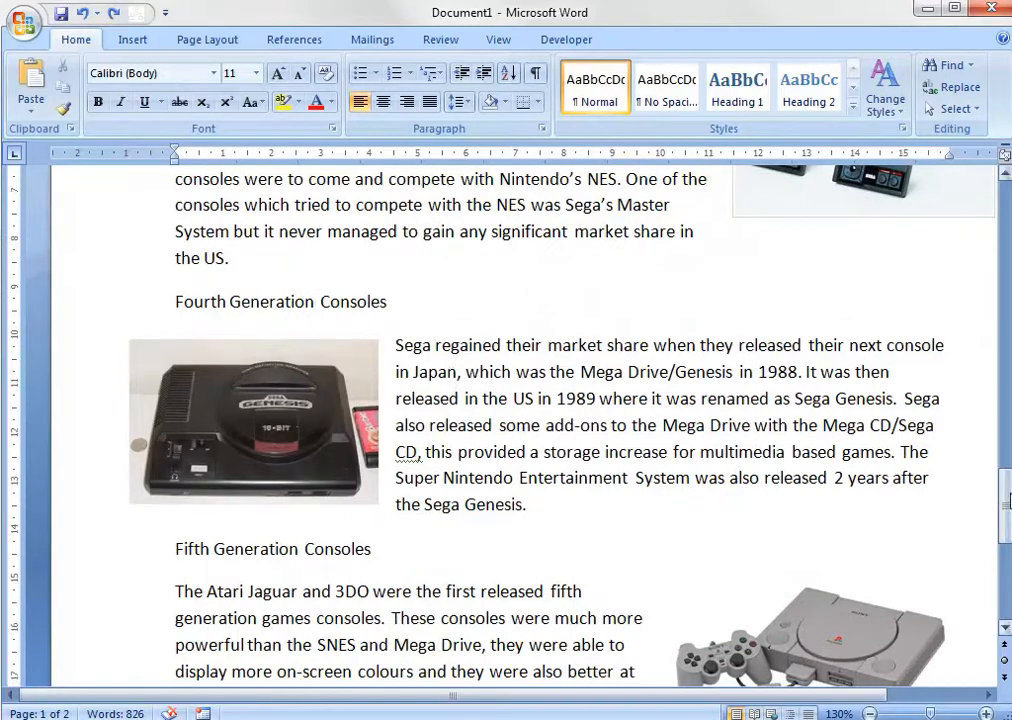
Examine the plain section headings from First Generation Consoles to Third Generation Consoles and the body text under Video Game Crash of 1983.
{"action": "left_click_drag", "start_coordinate": [1004, 505], "coordinate": [1004, 228]}
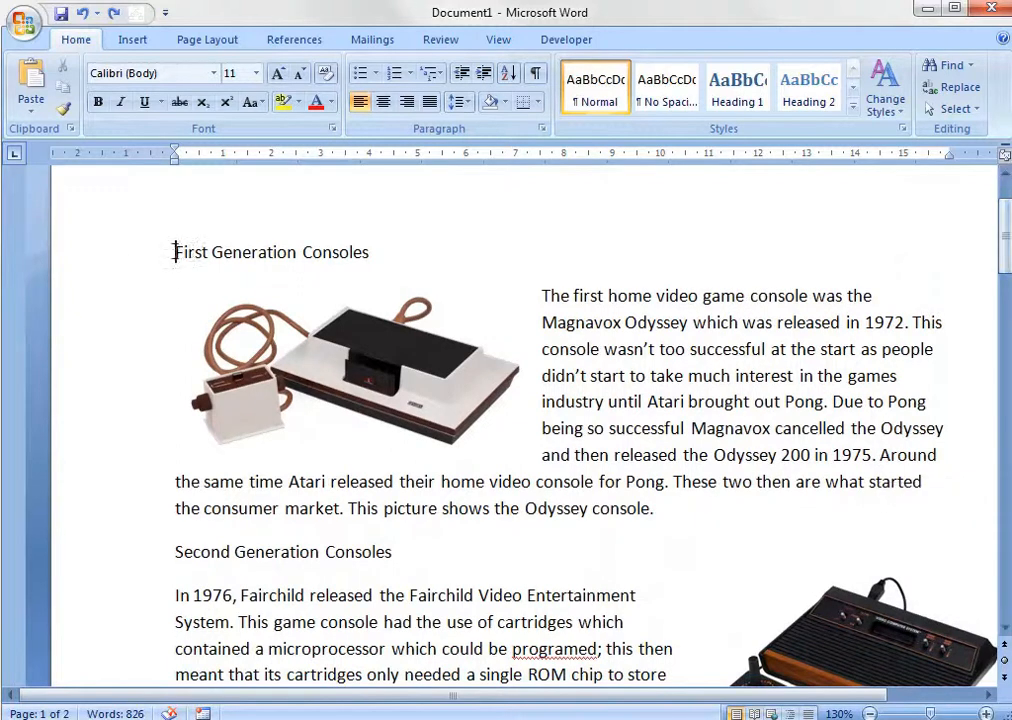
{"action": "triple_click", "coordinate": [379, 245]}
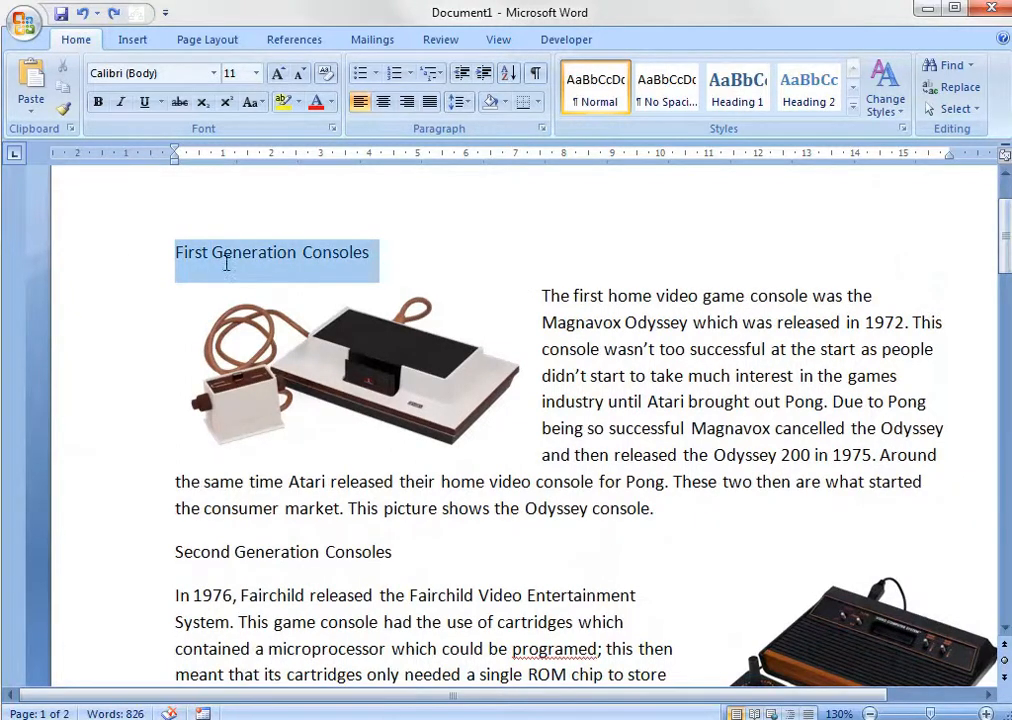
{"action": "left_click", "coordinate": [398, 552]}
{"action": "triple_click", "coordinate": [175, 563]}
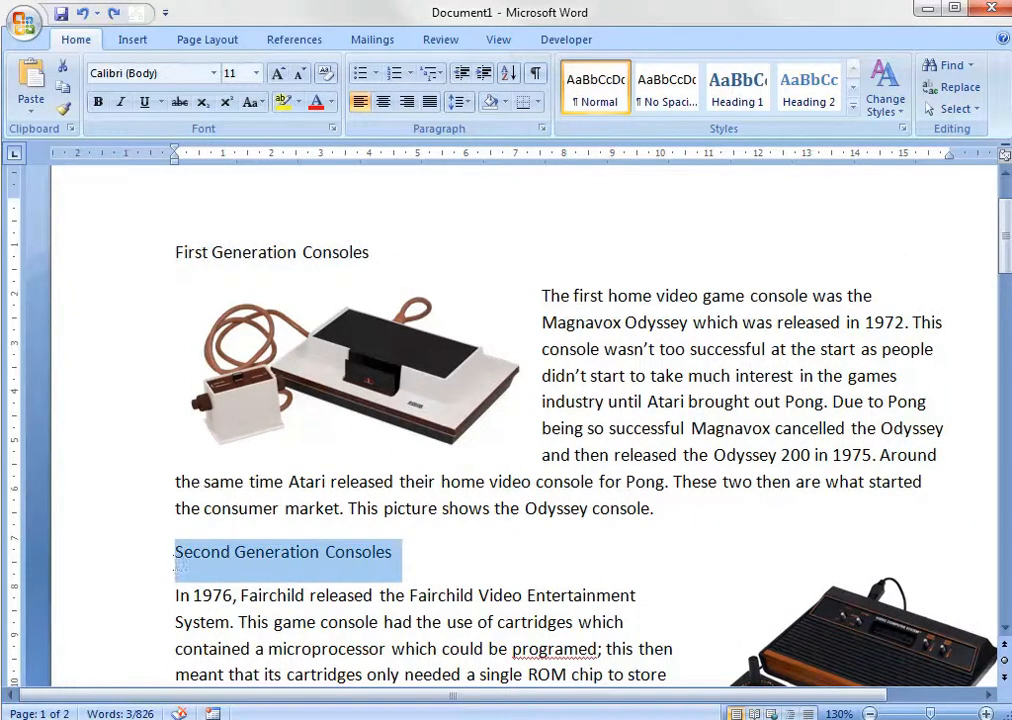
{"action": "left_click_drag", "start_coordinate": [1005, 229], "coordinate": [1005, 309]}
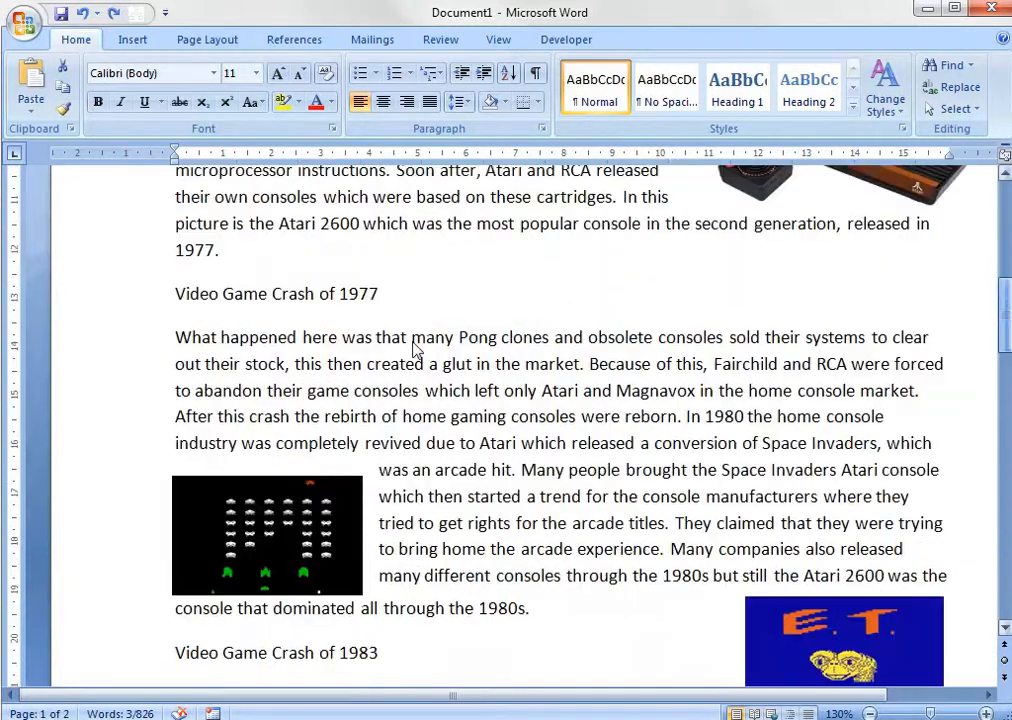
{"action": "left_click_drag", "start_coordinate": [411, 296], "coordinate": [139, 316]}
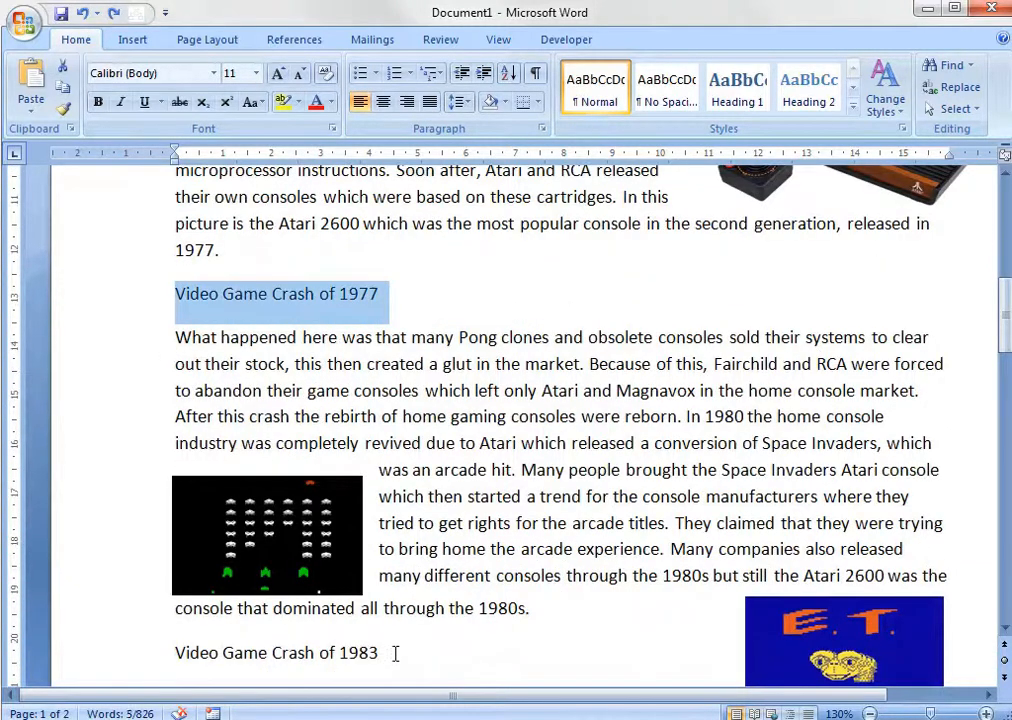
{"action": "left_click_drag", "start_coordinate": [395, 653], "coordinate": [72, 666]}
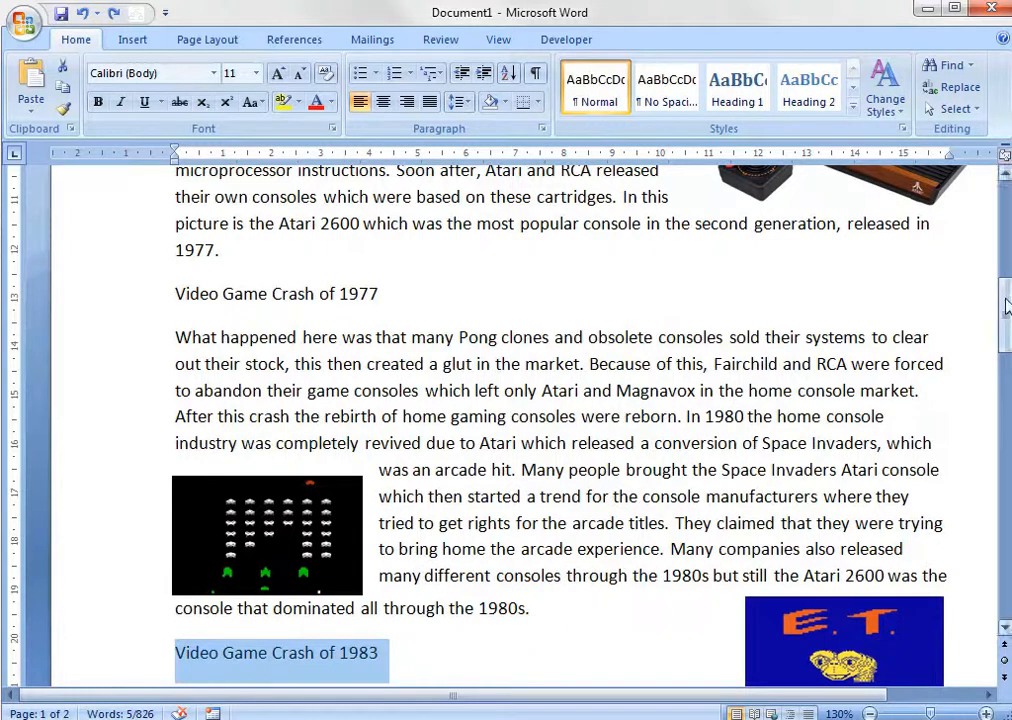
{"action": "left_click_drag", "start_coordinate": [1005, 309], "coordinate": [1005, 352]}
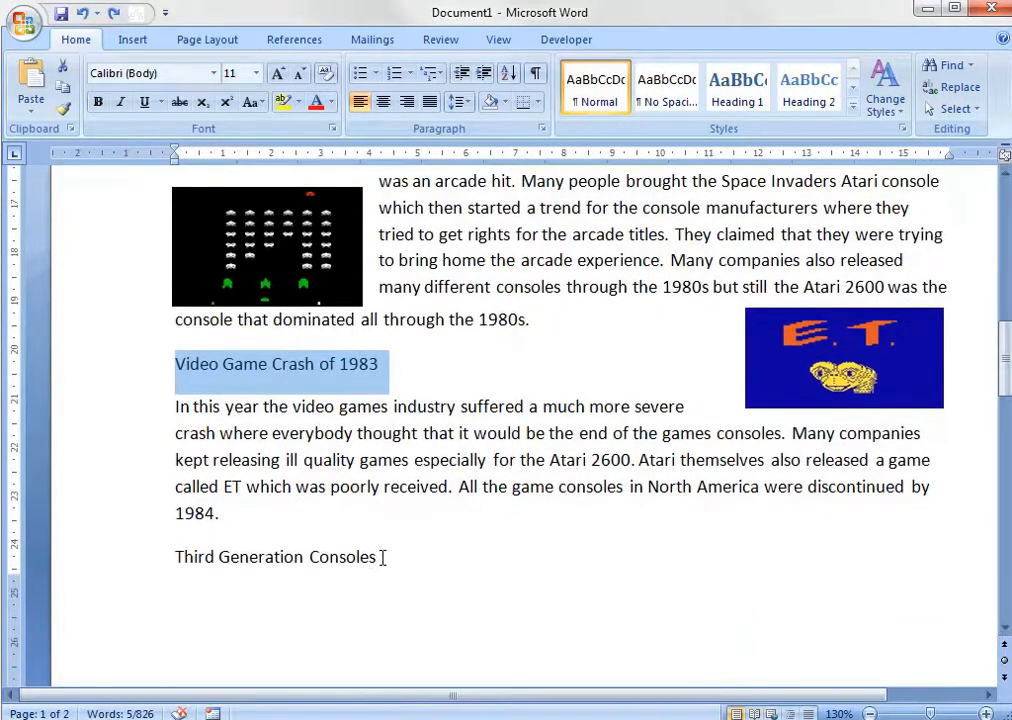
{"action": "left_click_drag", "start_coordinate": [384, 556], "coordinate": [180, 565]}
{"action": "left_click", "coordinate": [285, 511]}
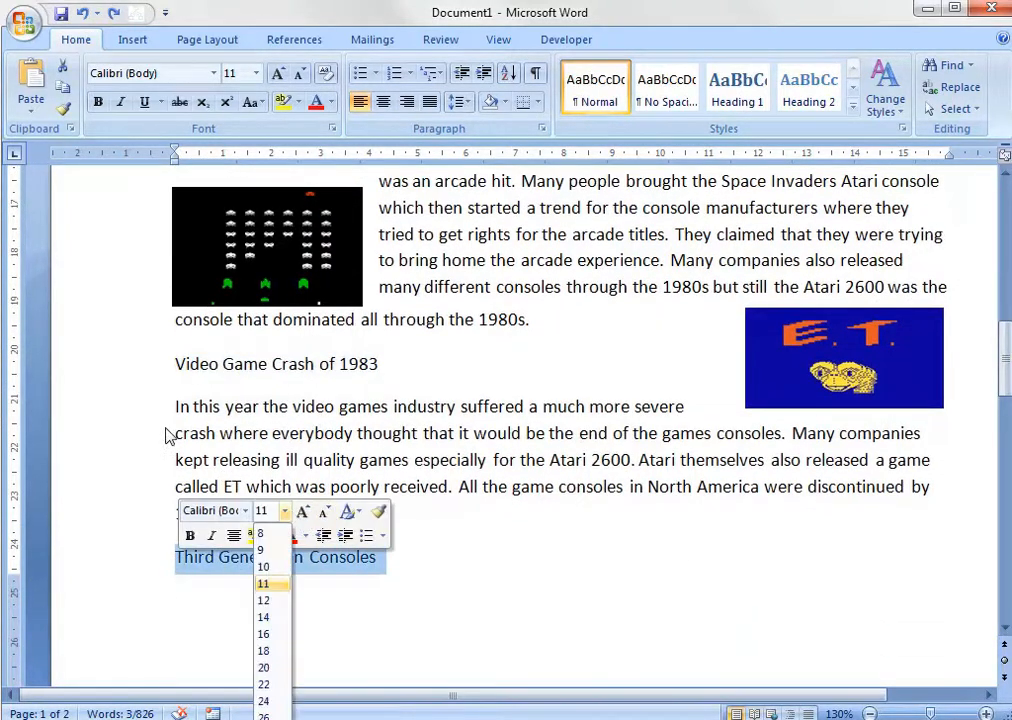
{"action": "key", "text": "Escape"}
{"action": "left_click_drag", "start_coordinate": [222, 513], "coordinate": [160, 418]}
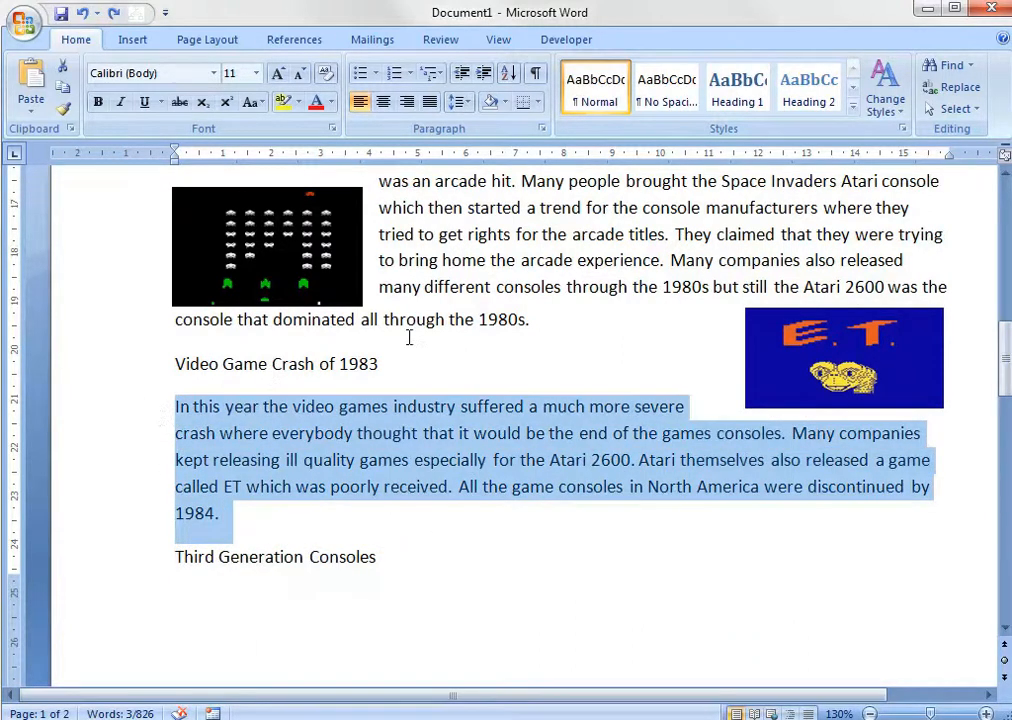
{"action": "left_click_drag", "start_coordinate": [1007, 355], "coordinate": [1005, 197]}
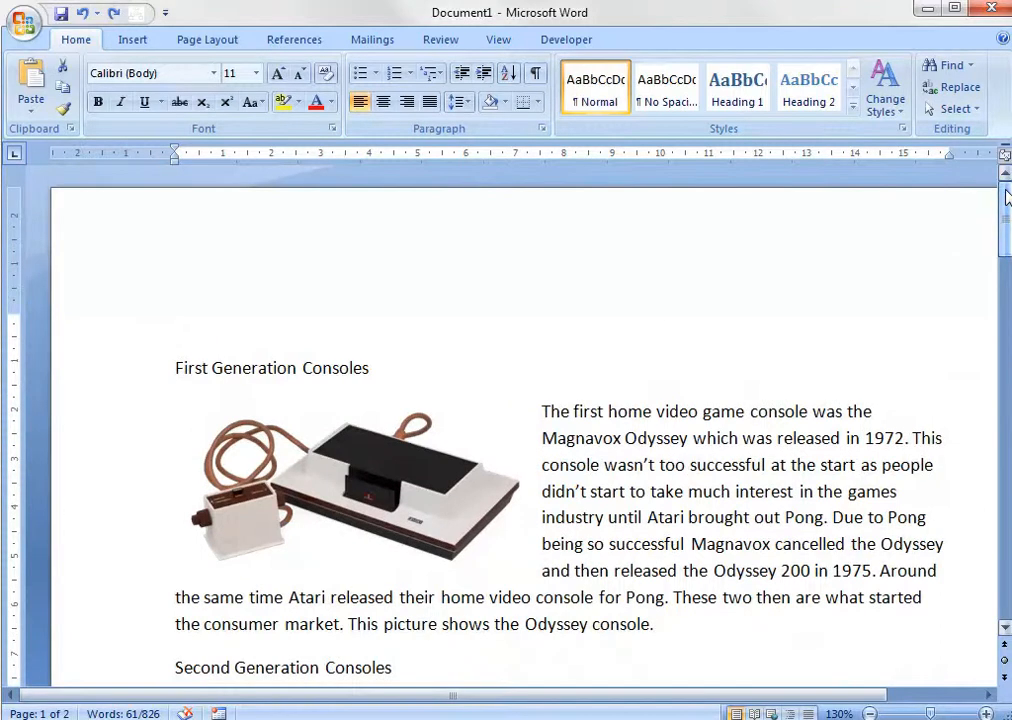
Apply the Heading 1 style to the First Generation Consoles heading.
{"action": "left_click", "coordinate": [168, 366]}
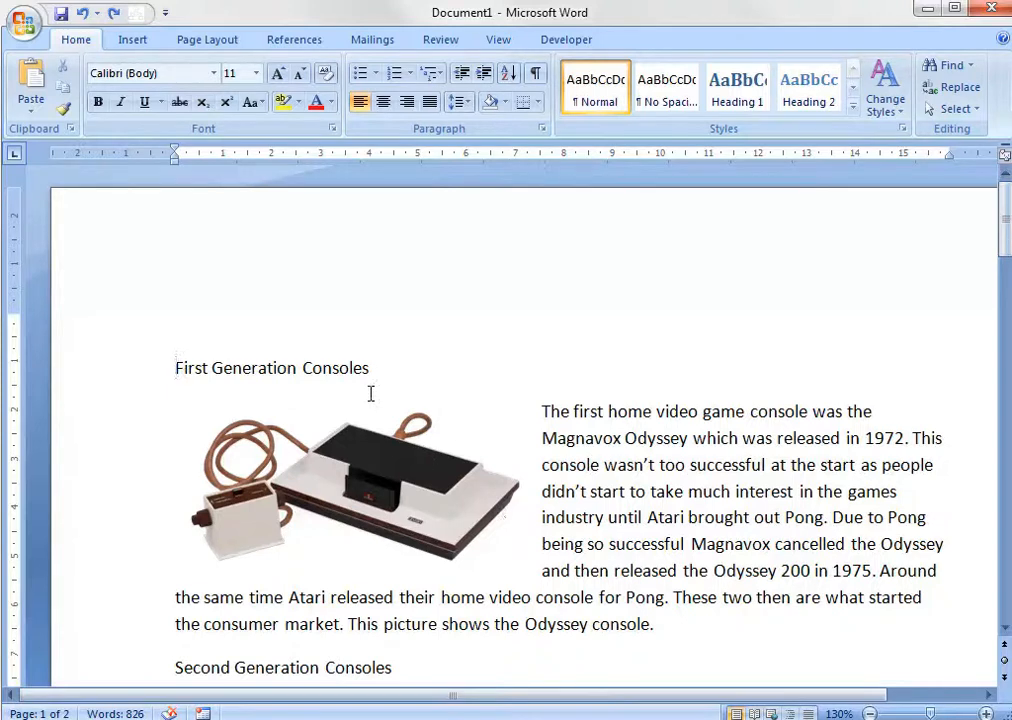
{"action": "left_click_drag", "start_coordinate": [375, 364], "coordinate": [154, 368]}
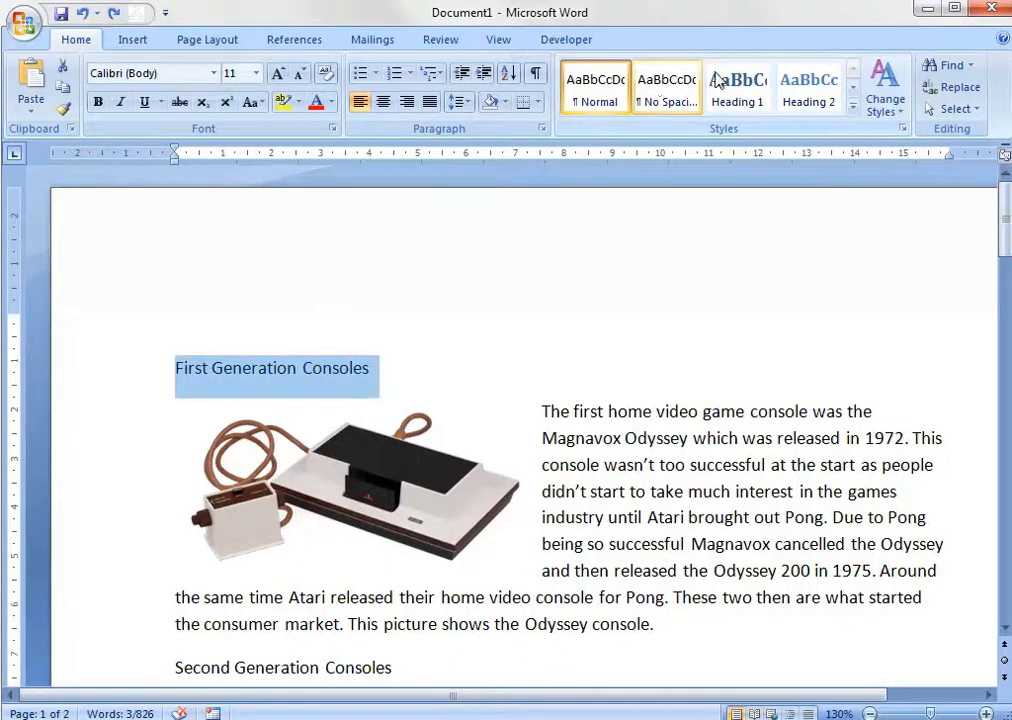
{"action": "left_click", "coordinate": [854, 90]}
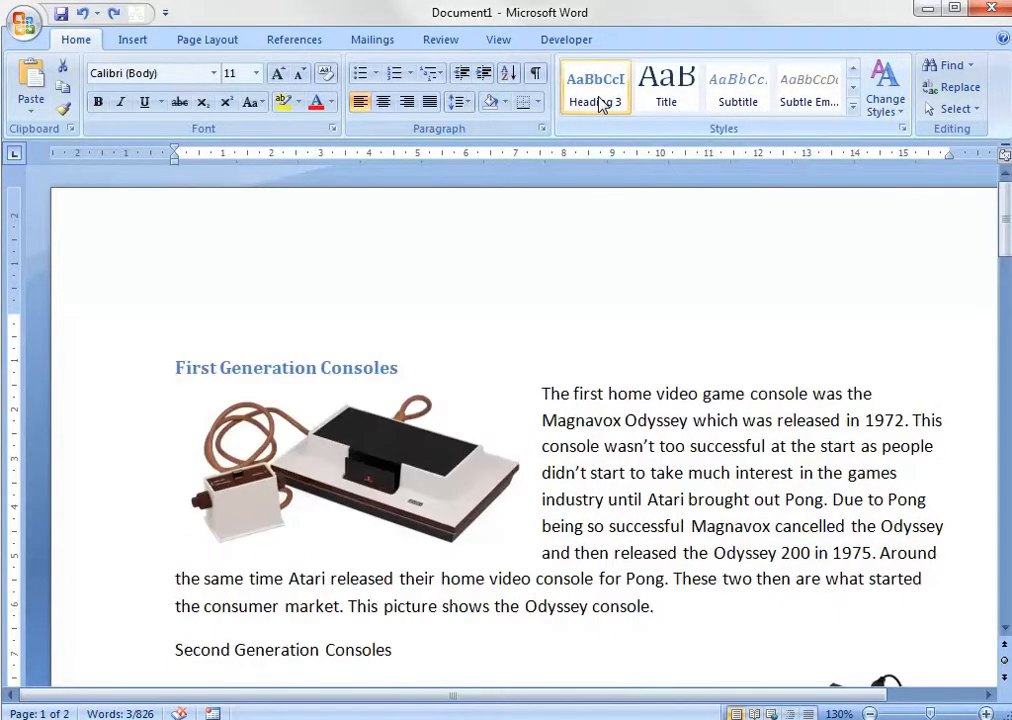
{"action": "left_click", "coordinate": [856, 77]}
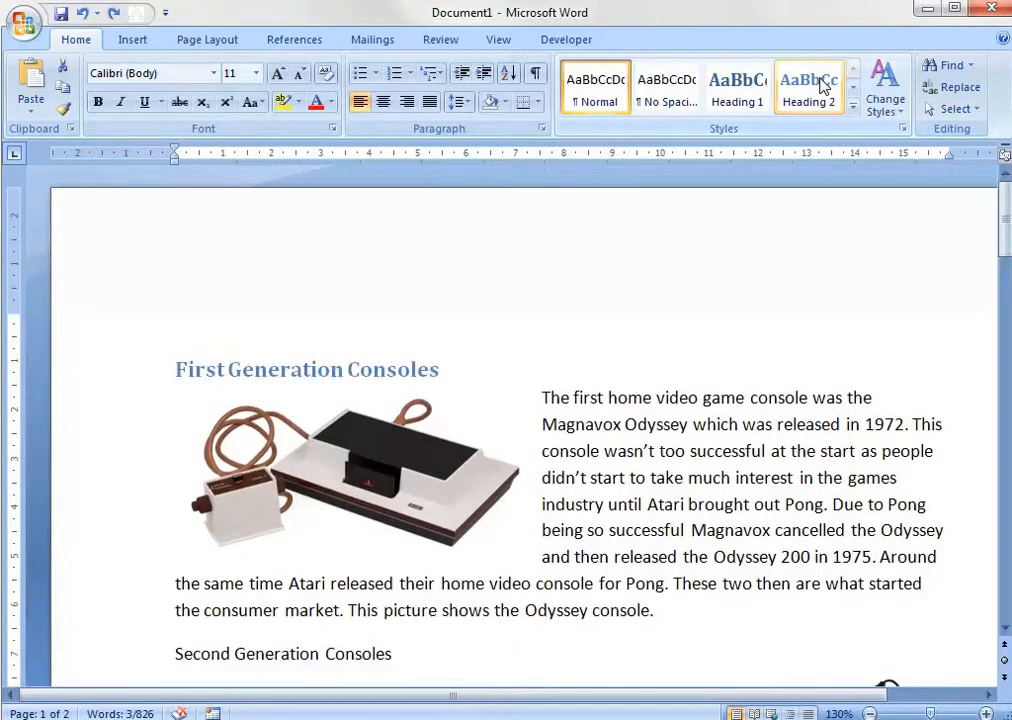
{"action": "left_click", "coordinate": [757, 89]}
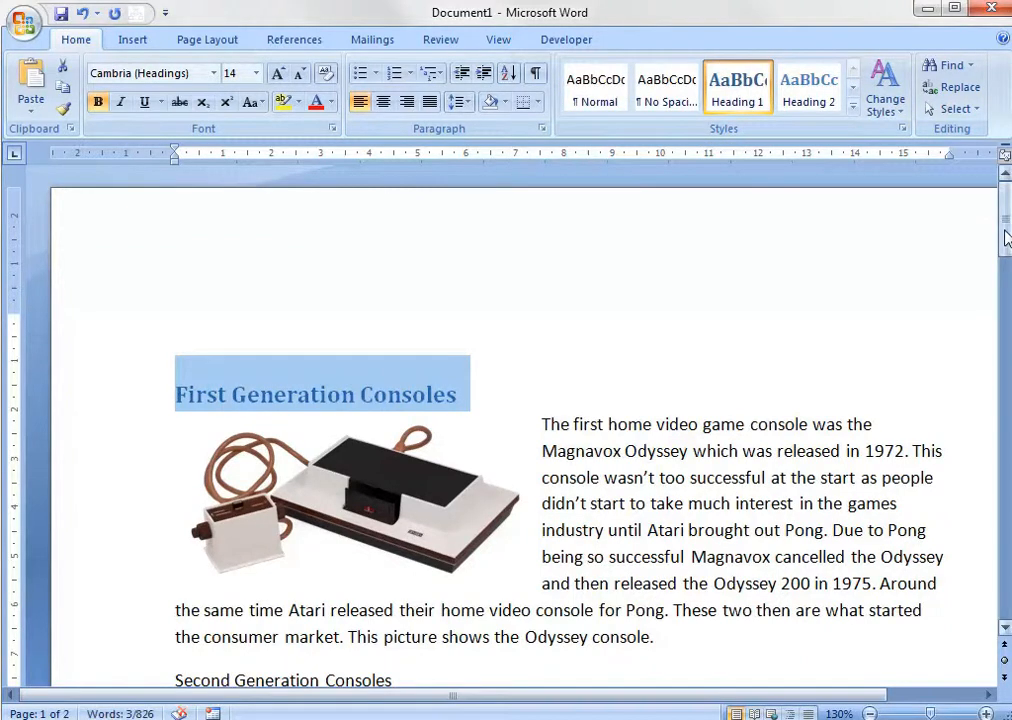
Apply the Heading 1 style to the Second Generation Consoles and Video Game Crash of 1977 headings.
{"action": "left_click_drag", "start_coordinate": [1005, 225], "coordinate": [1005, 270]}
{"action": "left_click", "coordinate": [154, 352]}
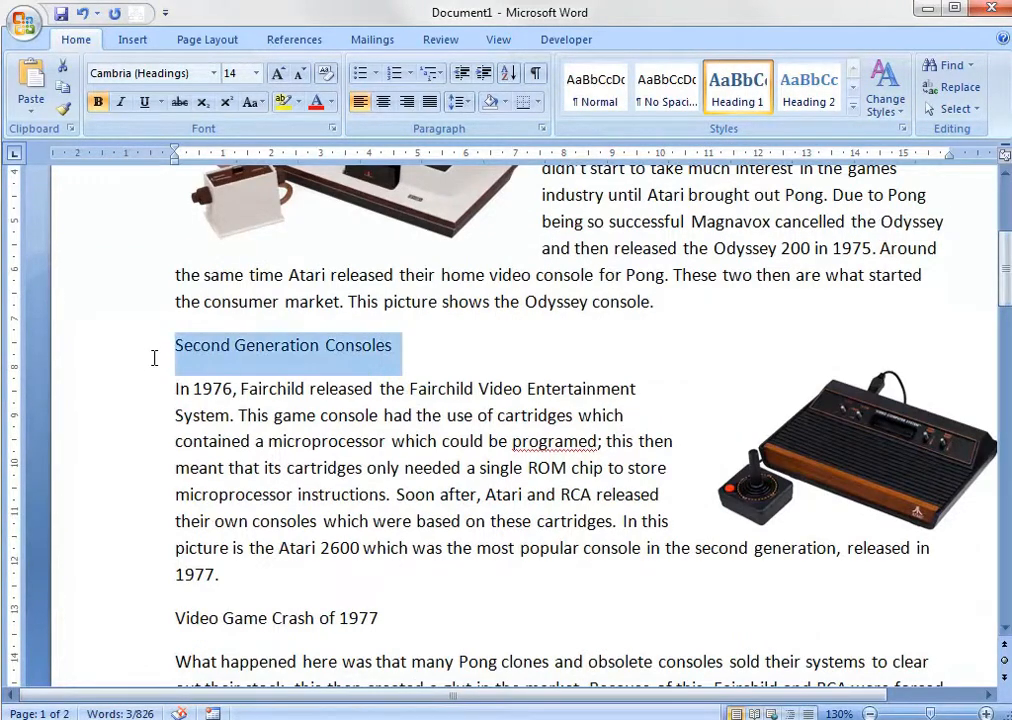
{"action": "left_click", "coordinate": [735, 90]}
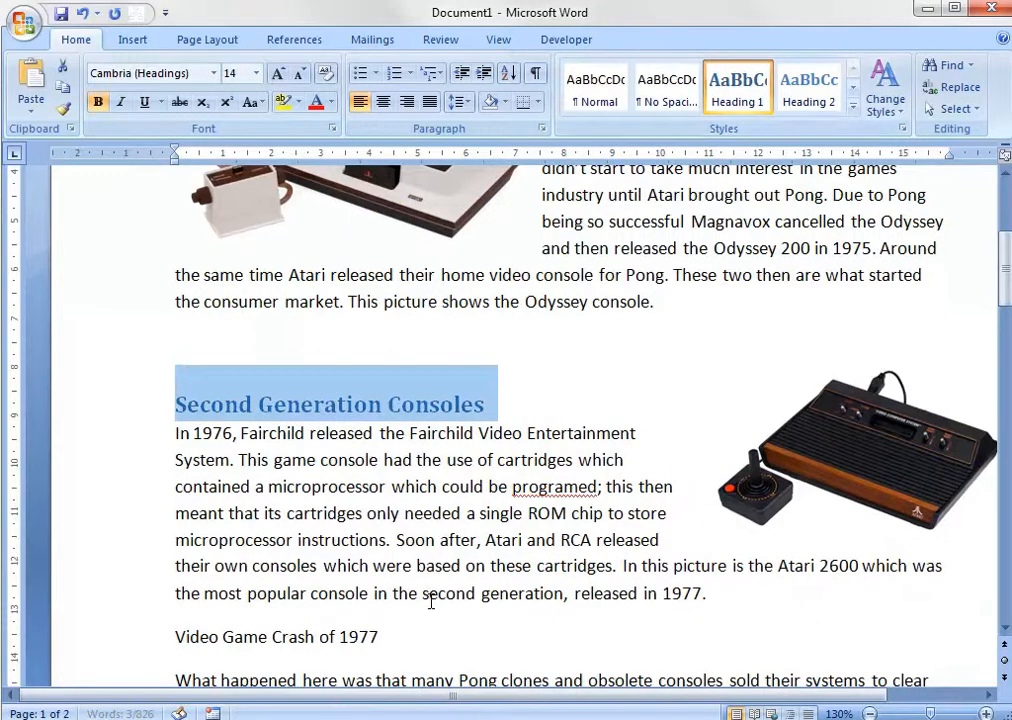
{"action": "left_click_drag", "start_coordinate": [429, 599], "coordinate": [229, 630]}
{"action": "left_click", "coordinate": [398, 634]}
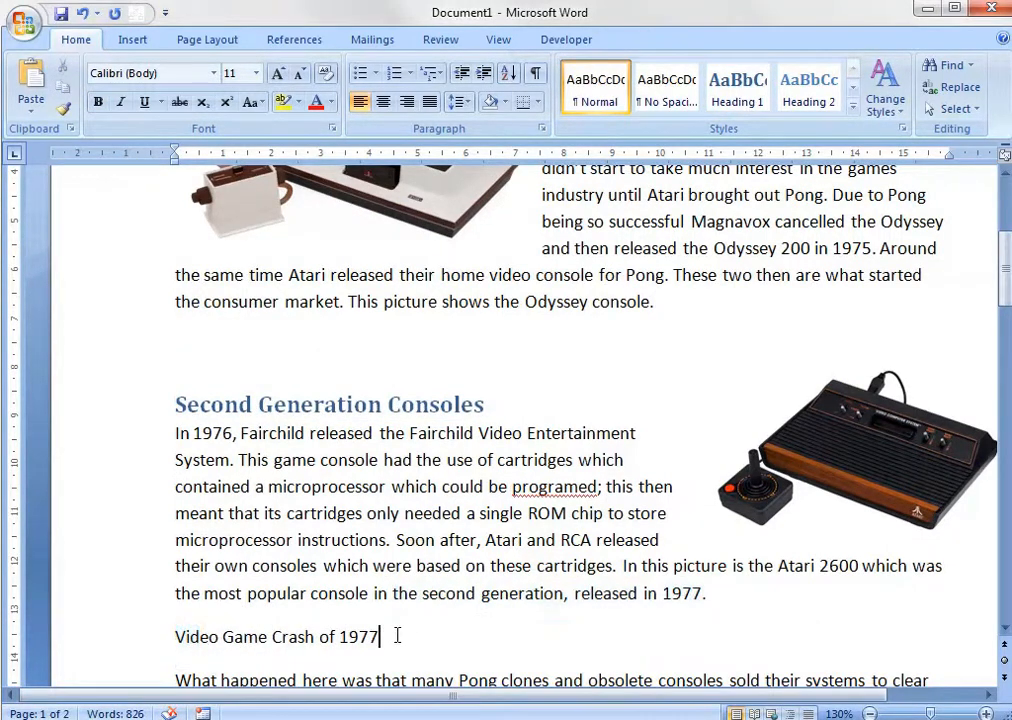
{"action": "left_click_drag", "start_coordinate": [398, 634], "coordinate": [172, 634]}
{"action": "left_click", "coordinate": [737, 88]}
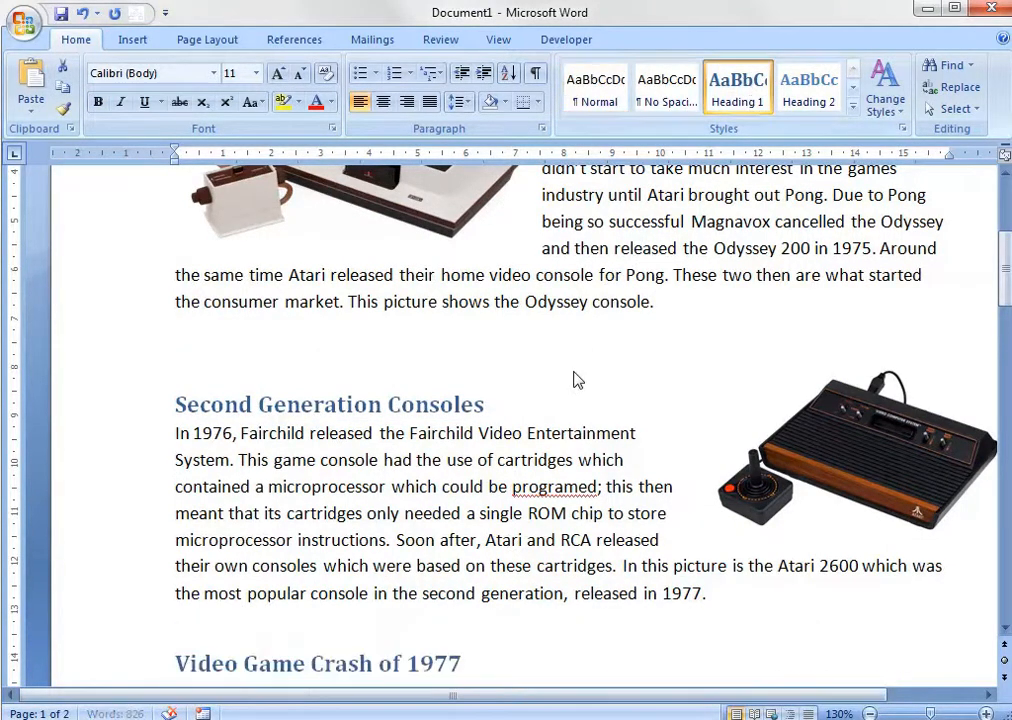
Insert a blank line below both the Second Generation Consoles and the Video Game Crash of 1977 headings.
{"action": "left_click", "coordinate": [530, 395]}
{"action": "key", "text": "Return"}
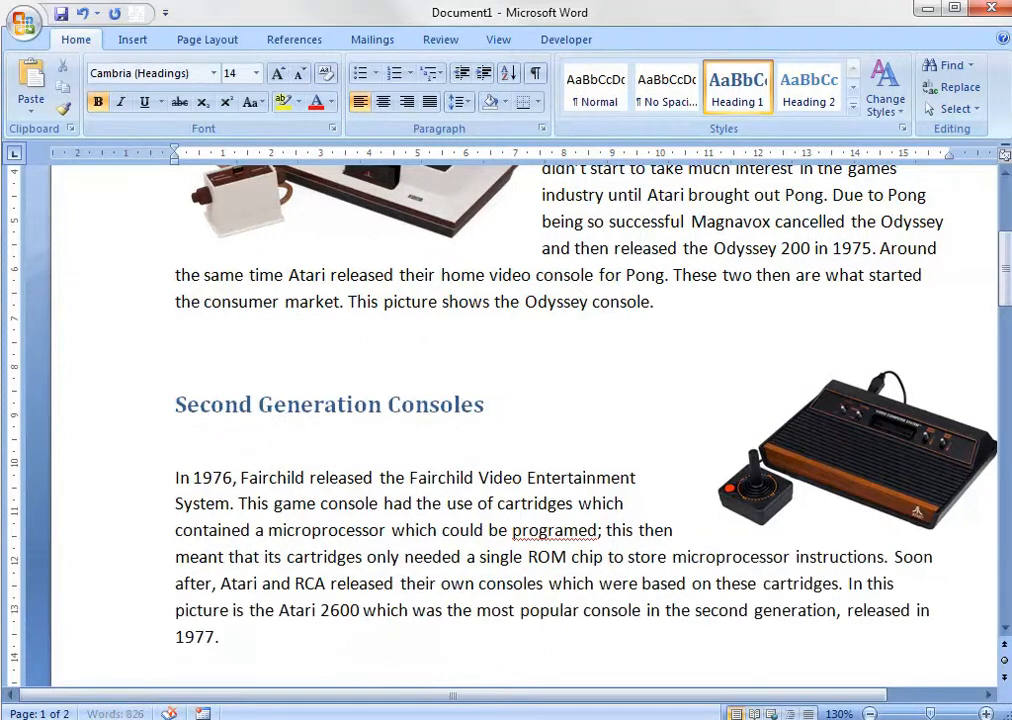
{"action": "scroll", "coordinate": [504, 503], "scroll_direction": "down", "scroll_amount": 2}
{"action": "left_click", "coordinate": [466, 590]}
{"action": "key", "text": "Return"}
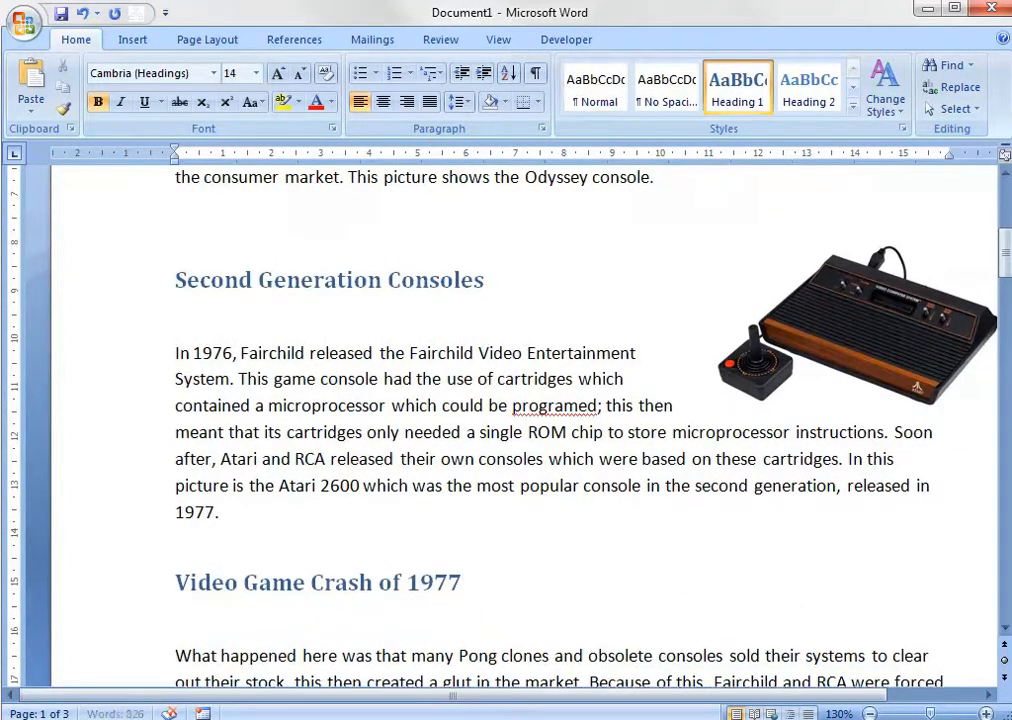
{"action": "scroll", "coordinate": [466, 590], "scroll_direction": "down", "scroll_amount": 3}
{"action": "key", "text": "BackSpace"}
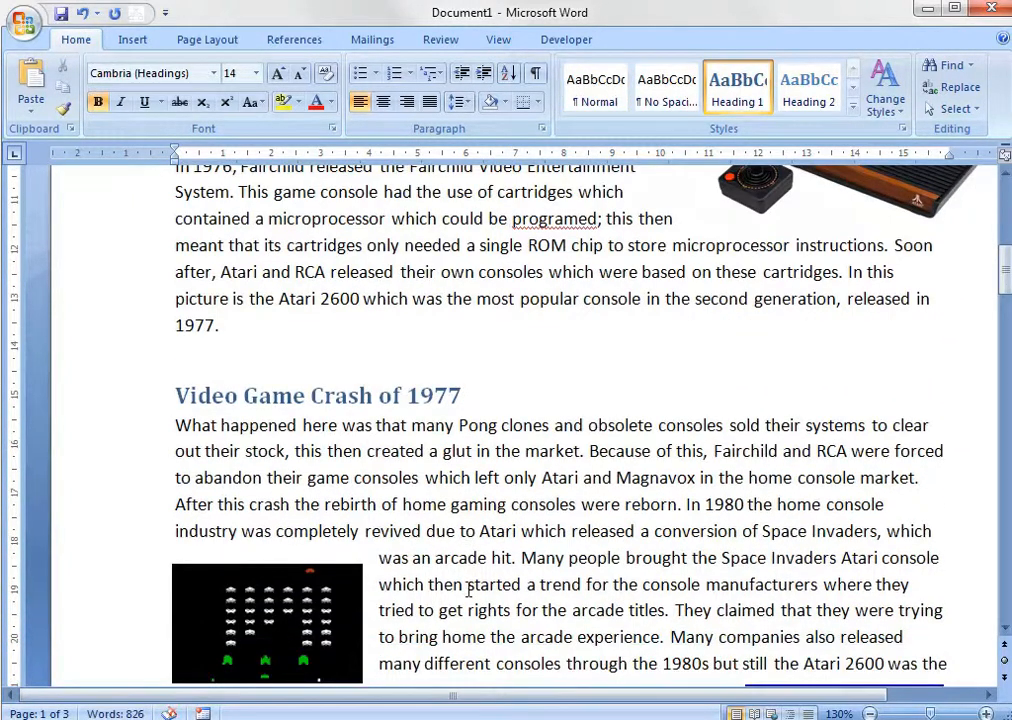
{"action": "key", "text": "Return"}
Apply the Heading 1 style to the Video Game Crash of 1983 heading.
{"action": "scroll", "coordinate": [474, 432], "scroll_direction": "down", "scroll_amount": 3}
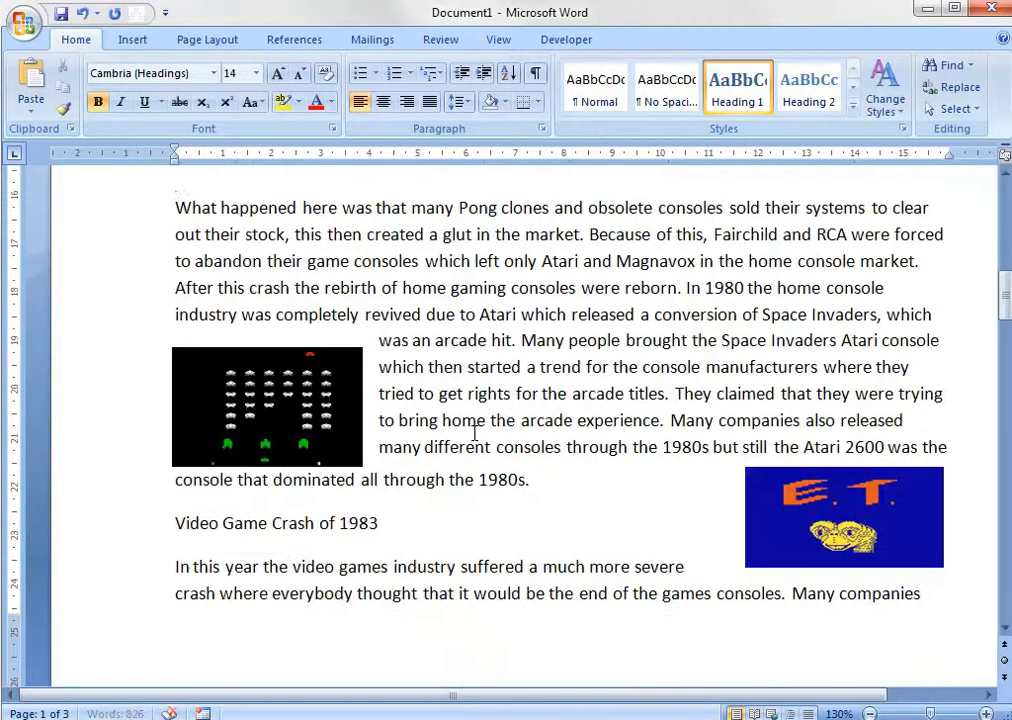
{"action": "left_click_drag", "start_coordinate": [400, 529], "coordinate": [172, 524]}
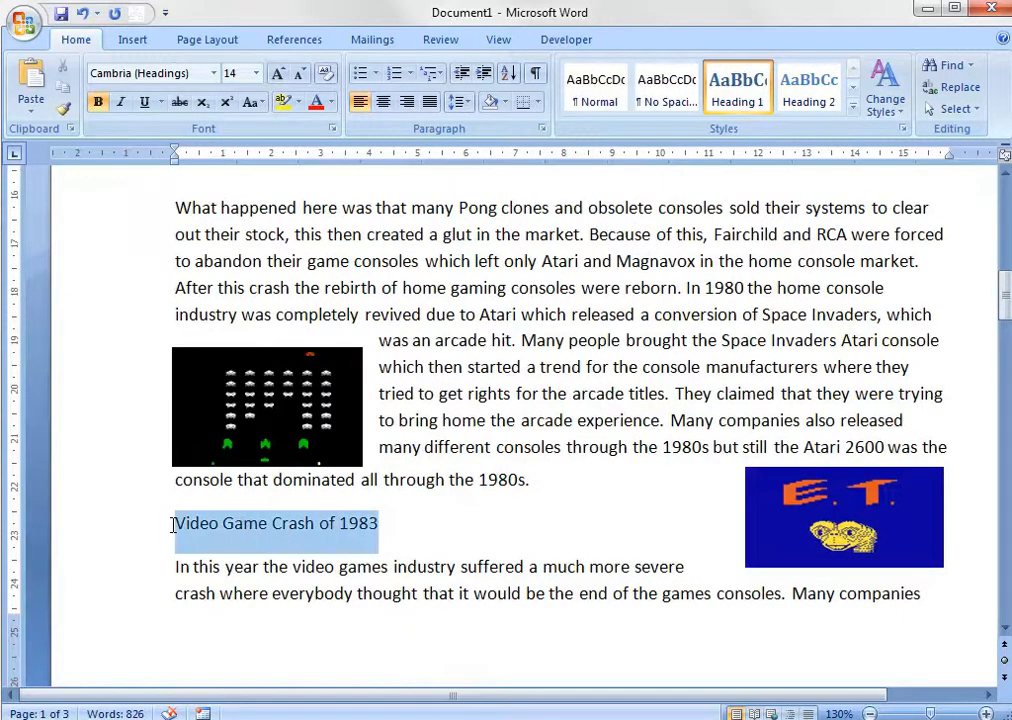
{"action": "left_click", "coordinate": [737, 85]}
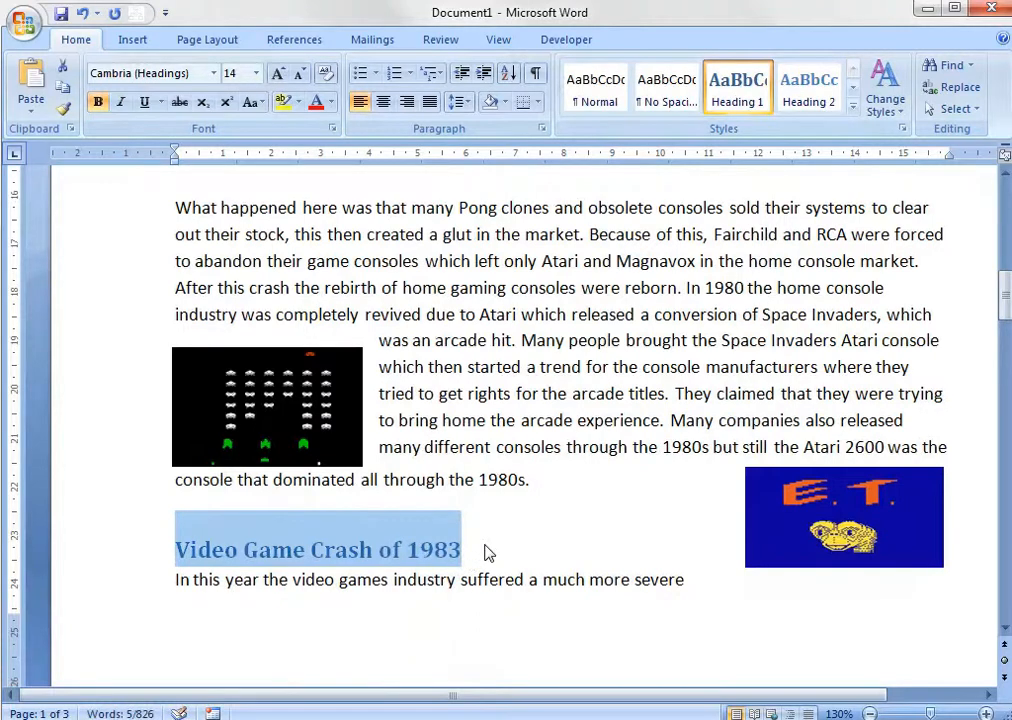
Apply the Heading 2 style to the Third Generation Consoles heading.
{"action": "scroll", "coordinate": [488, 548], "scroll_direction": "up", "scroll_amount": 3}
{"action": "scroll", "coordinate": [492, 545], "scroll_direction": "up", "scroll_amount": 10}
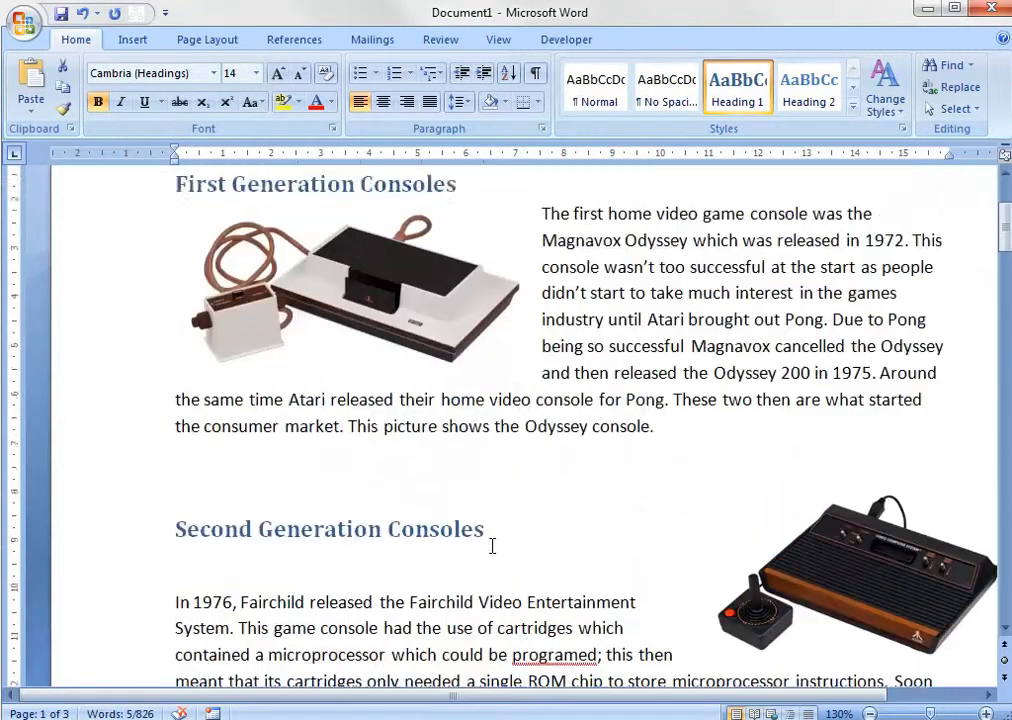
{"action": "scroll", "coordinate": [469, 447], "scroll_direction": "down", "scroll_amount": 15}
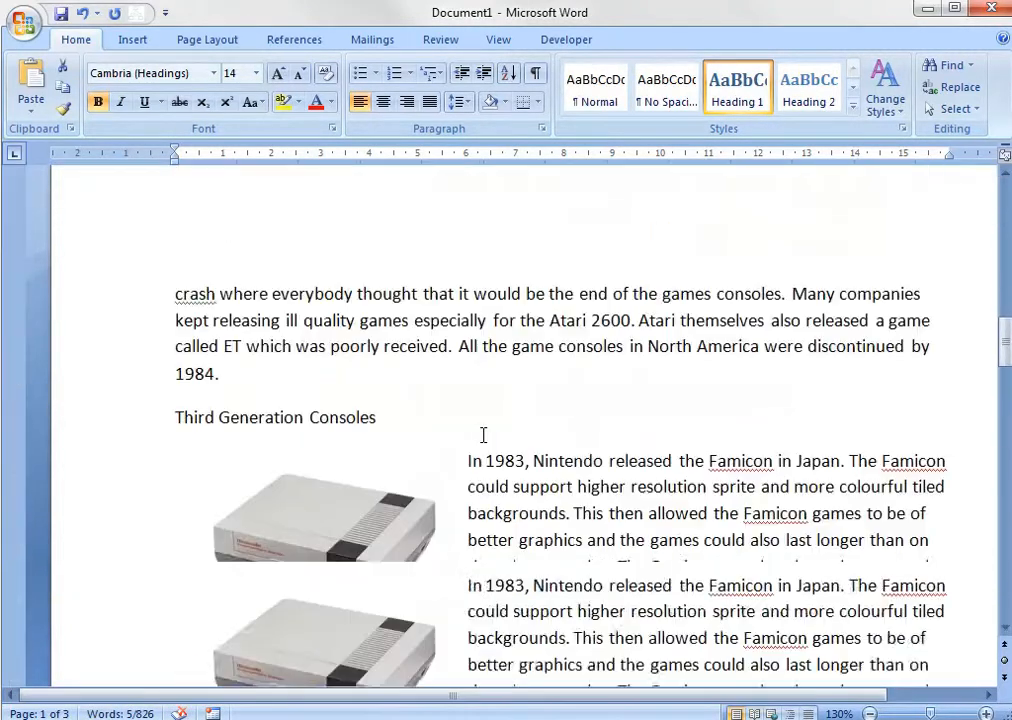
{"action": "scroll", "coordinate": [483, 435], "scroll_direction": "down", "scroll_amount": 3}
{"action": "triple_click", "coordinate": [200, 288]}
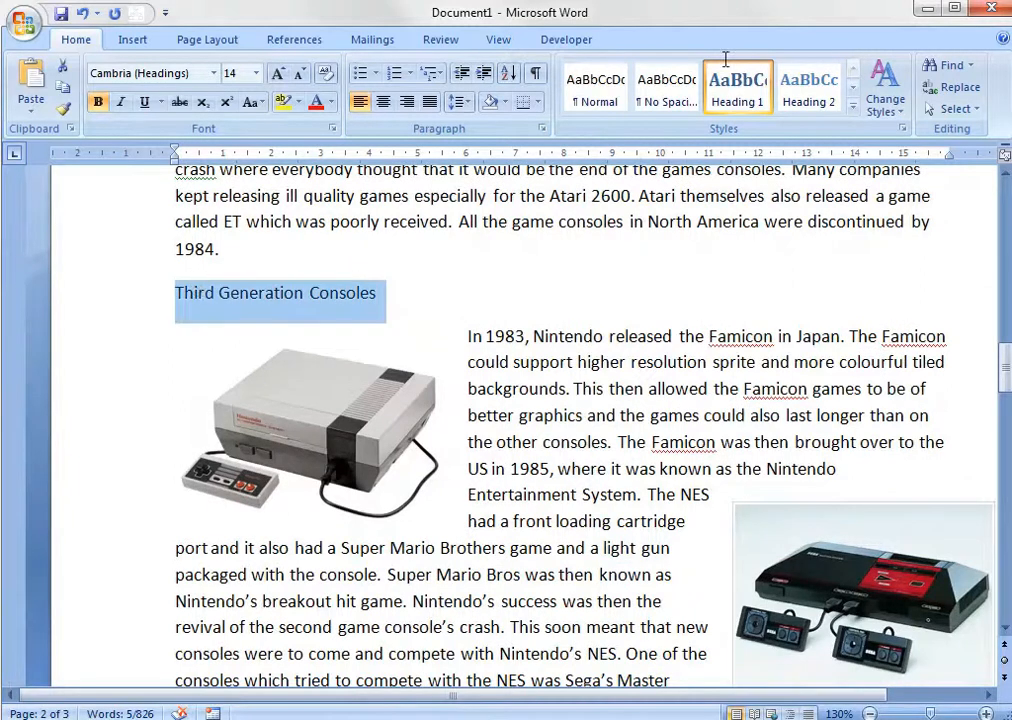
{"action": "left_click", "coordinate": [805, 88]}
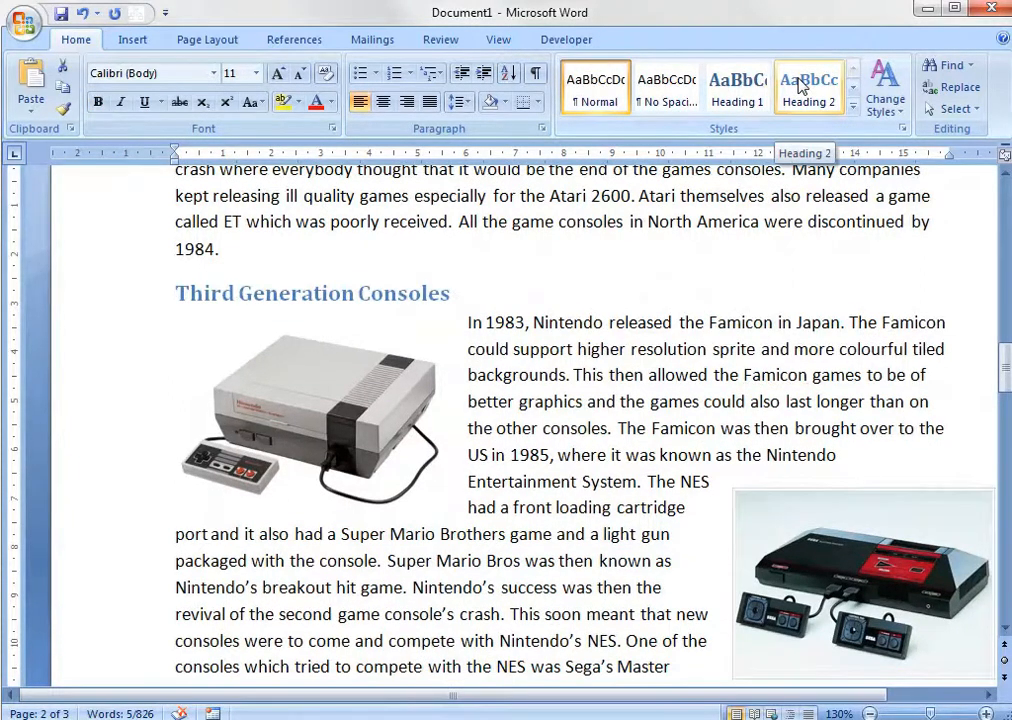
Change the Video Game Crash of 1983 and Video Game Crash of 1977 headings to the Heading 2 style.
{"action": "scroll", "coordinate": [480, 370], "scroll_direction": "up", "scroll_amount": 15}
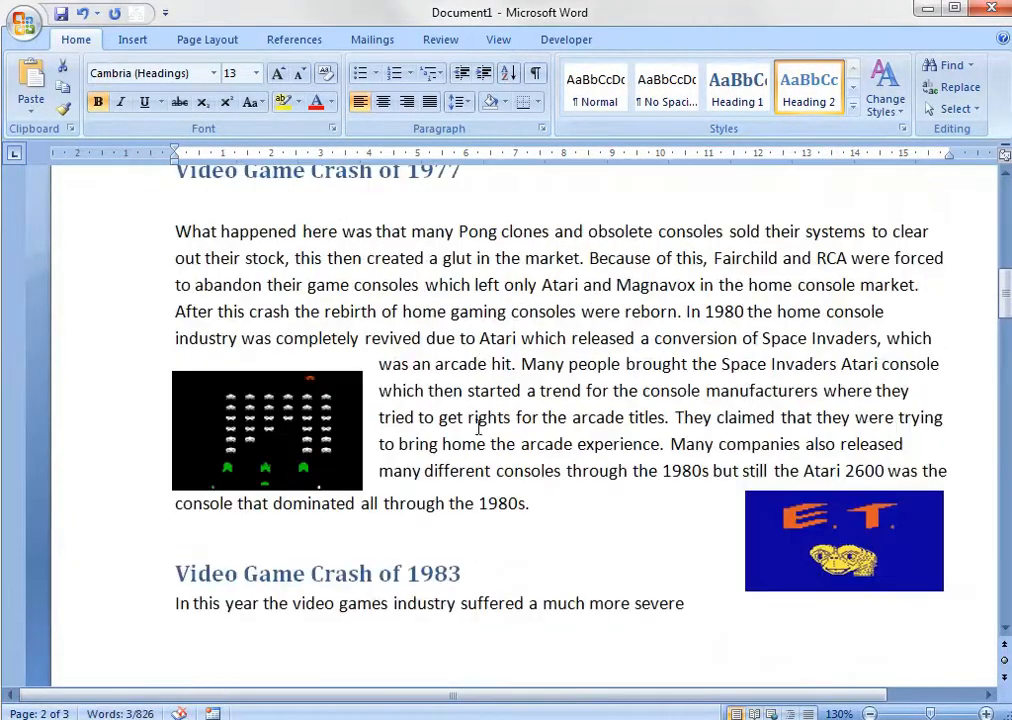
{"action": "scroll", "coordinate": [478, 427], "scroll_direction": "down", "scroll_amount": 1}
{"action": "triple_click", "coordinate": [181, 492]}
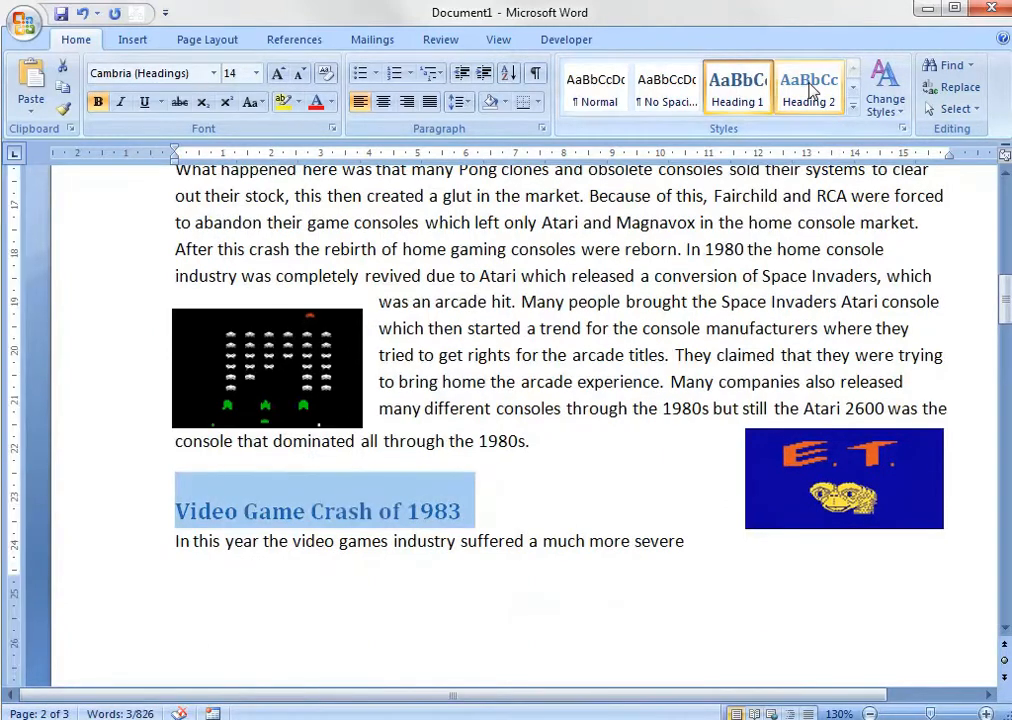
{"action": "scroll", "coordinate": [481, 412], "scroll_direction": "up", "scroll_amount": 4}
{"action": "left_click_drag", "start_coordinate": [481, 412], "coordinate": [166, 398]}
{"action": "left_click", "coordinate": [804, 107]}
Change the Second Generation Consoles and First Generation Consoles headings to the Heading 2 style.
{"action": "scroll", "coordinate": [551, 435], "scroll_direction": "up", "scroll_amount": 4}
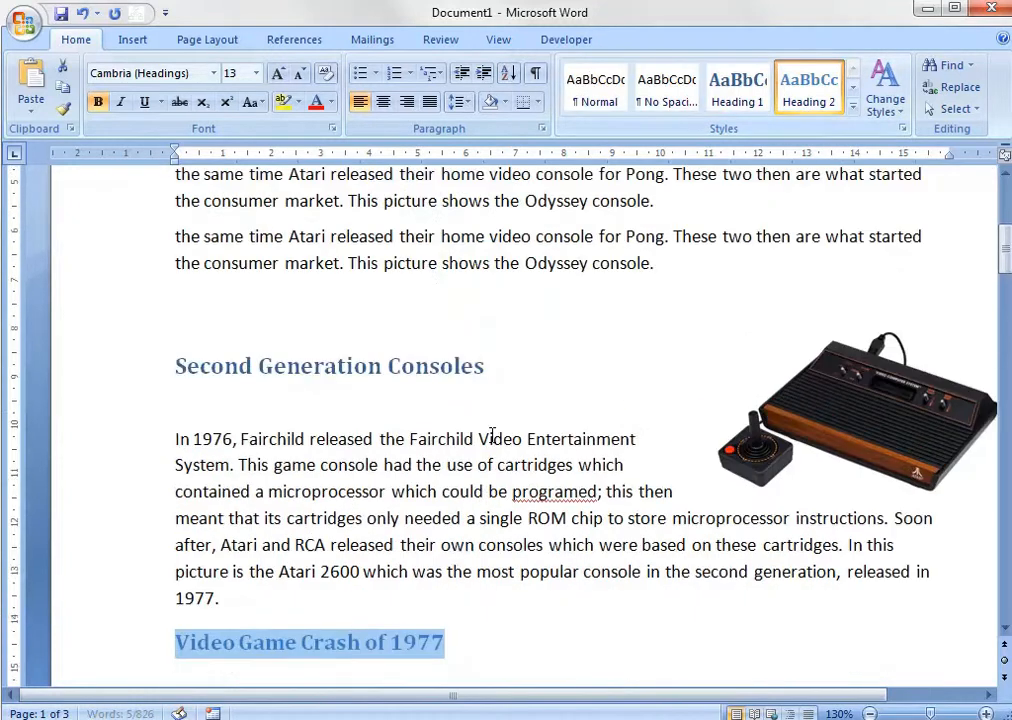
{"action": "left_click_drag", "start_coordinate": [490, 365], "coordinate": [173, 360]}
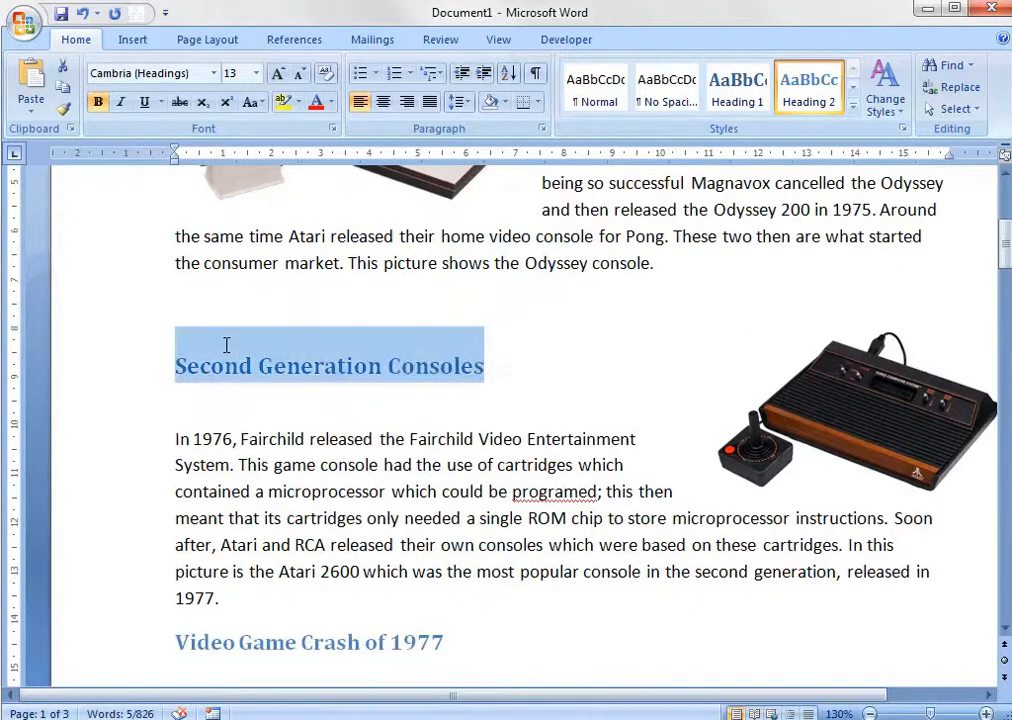
{"action": "left_click", "coordinate": [786, 77]}
{"action": "scroll", "coordinate": [490, 362], "scroll_direction": "up", "scroll_amount": 4}
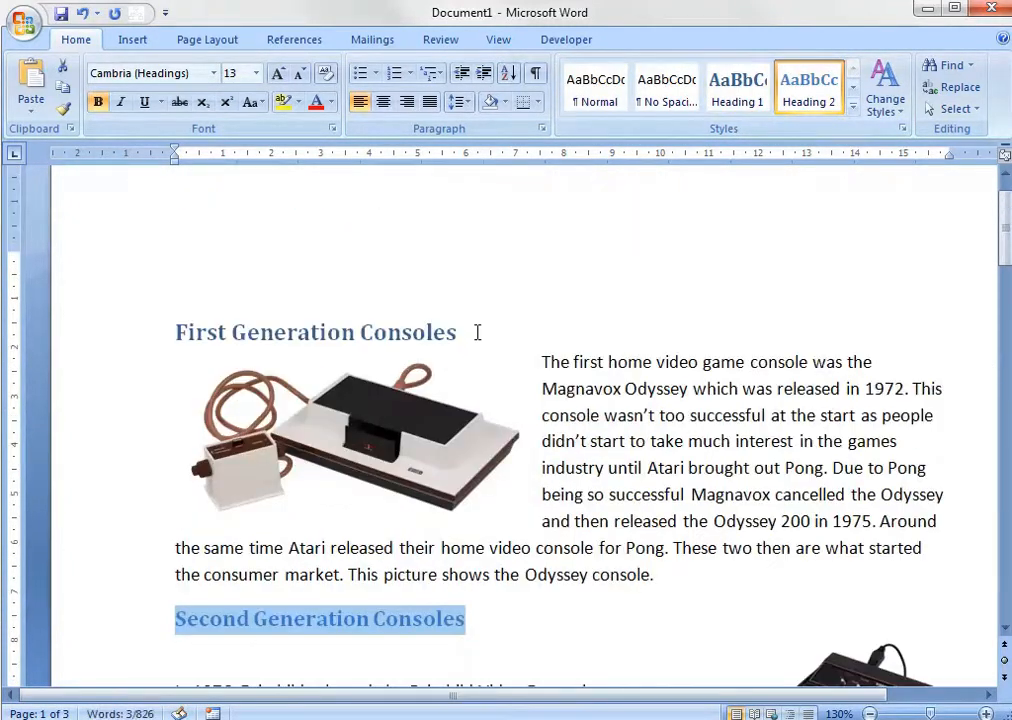
{"action": "left_click_drag", "start_coordinate": [477, 330], "coordinate": [138, 366]}
{"action": "left_click", "coordinate": [737, 85]}
{"action": "left_click", "coordinate": [818, 80]}
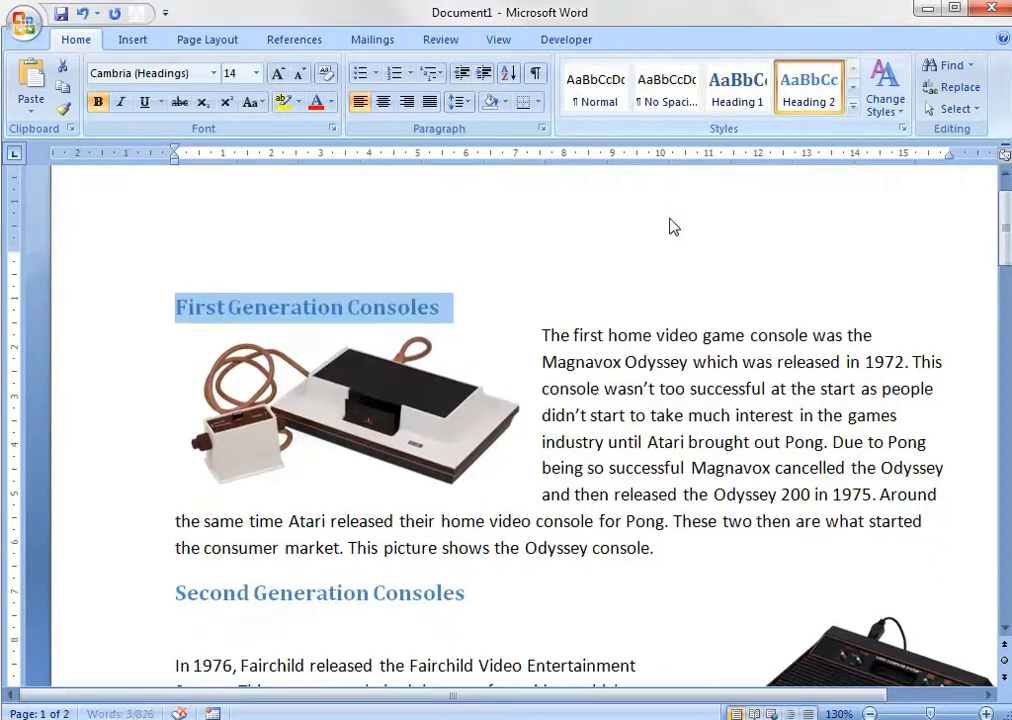
Apply the Heading 2 style to the Fourth Generation Consoles heading.
{"action": "scroll", "coordinate": [528, 362], "scroll_direction": "down", "scroll_amount": 18}
{"action": "scroll", "coordinate": [528, 362], "scroll_direction": "down", "scroll_amount": 8}
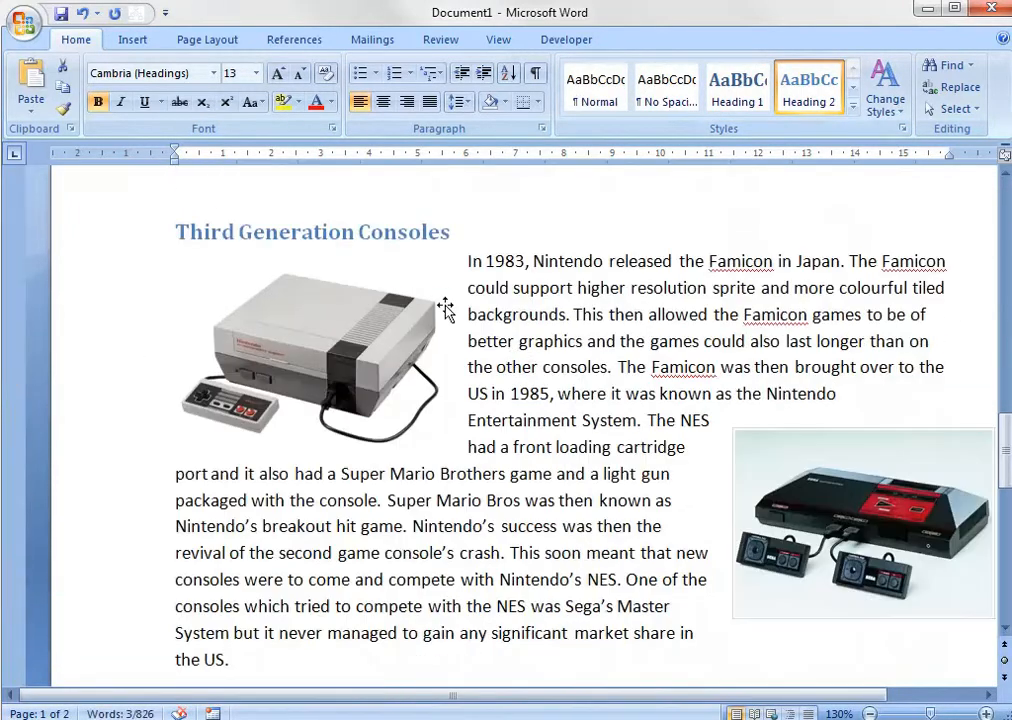
{"action": "left_click_drag", "start_coordinate": [426, 446], "coordinate": [165, 450]}
{"action": "left_click", "coordinate": [808, 100]}
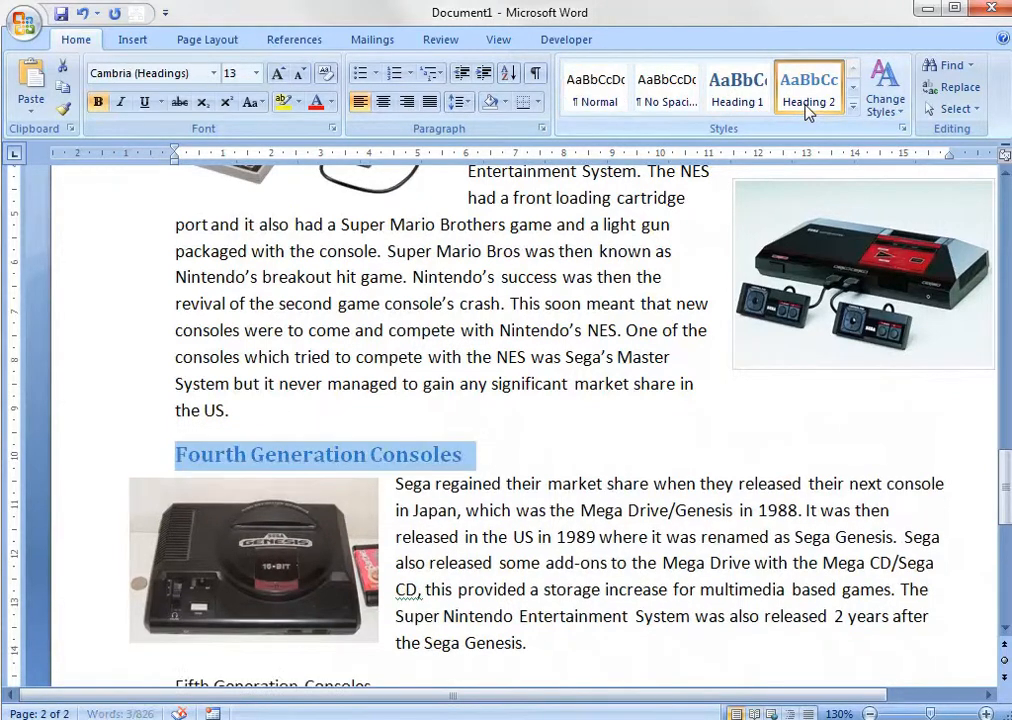
{"action": "left_click", "coordinate": [575, 410]}
Apply the Heading 2 style to the Fifth Generation Consoles heading.
{"action": "scroll", "coordinate": [540, 438], "scroll_direction": "down", "scroll_amount": 3}
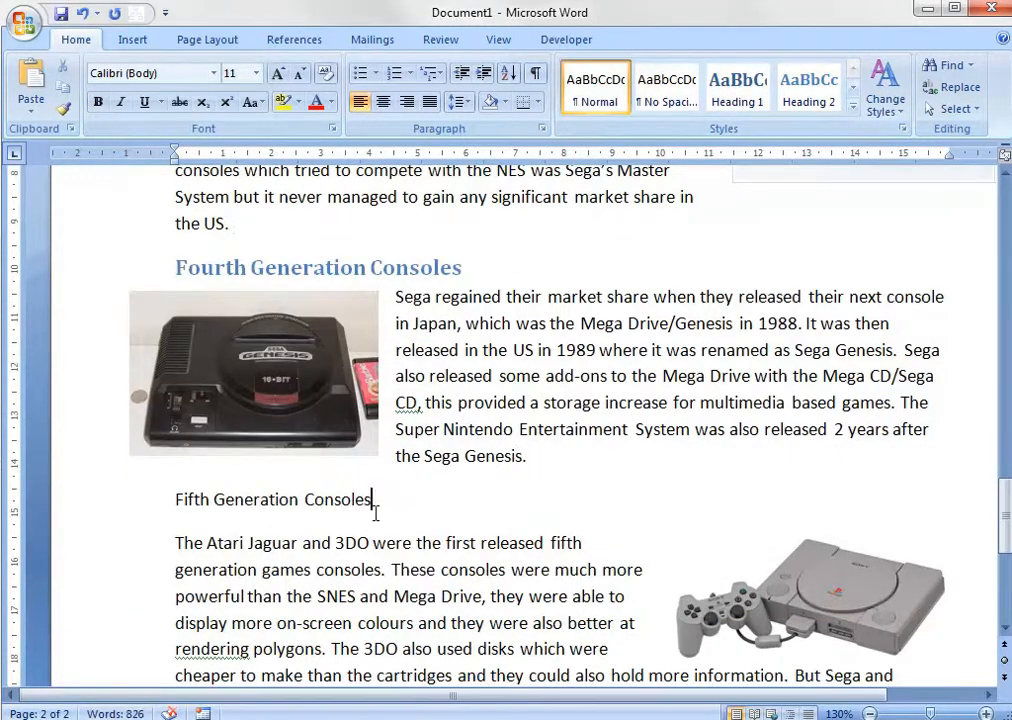
{"action": "left_click_drag", "start_coordinate": [375, 510], "coordinate": [171, 511]}
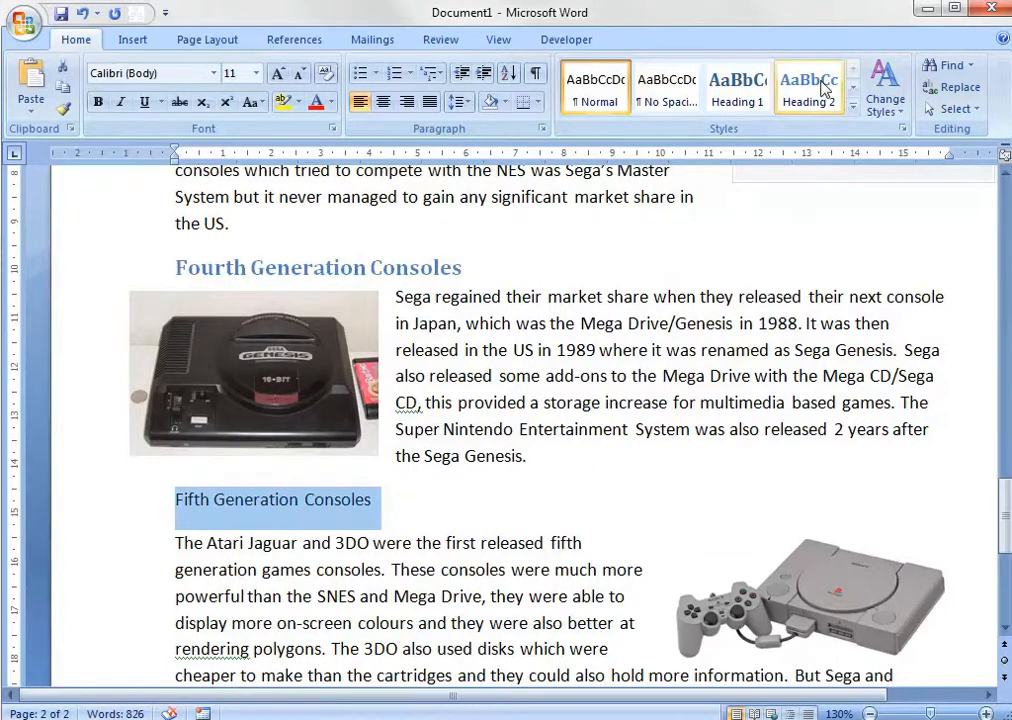
{"action": "left_click", "coordinate": [812, 90]}
{"action": "left_click", "coordinate": [494, 424]}
Review the section headings from the document's end back to its start, checking the style of the Fourth Generation Consoles heading.
{"action": "scroll", "coordinate": [492, 422], "scroll_direction": "down", "scroll_amount": 3}
{"action": "scroll", "coordinate": [494, 424], "scroll_direction": "down", "scroll_amount": 3}
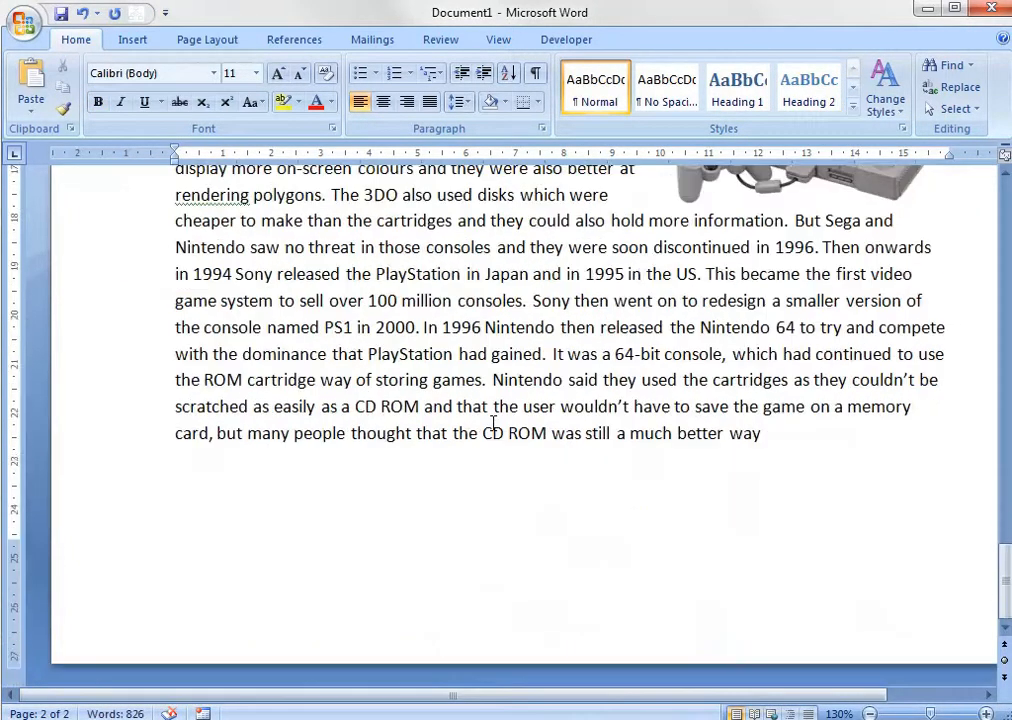
{"action": "scroll", "coordinate": [492, 424], "scroll_direction": "up", "scroll_amount": 8}
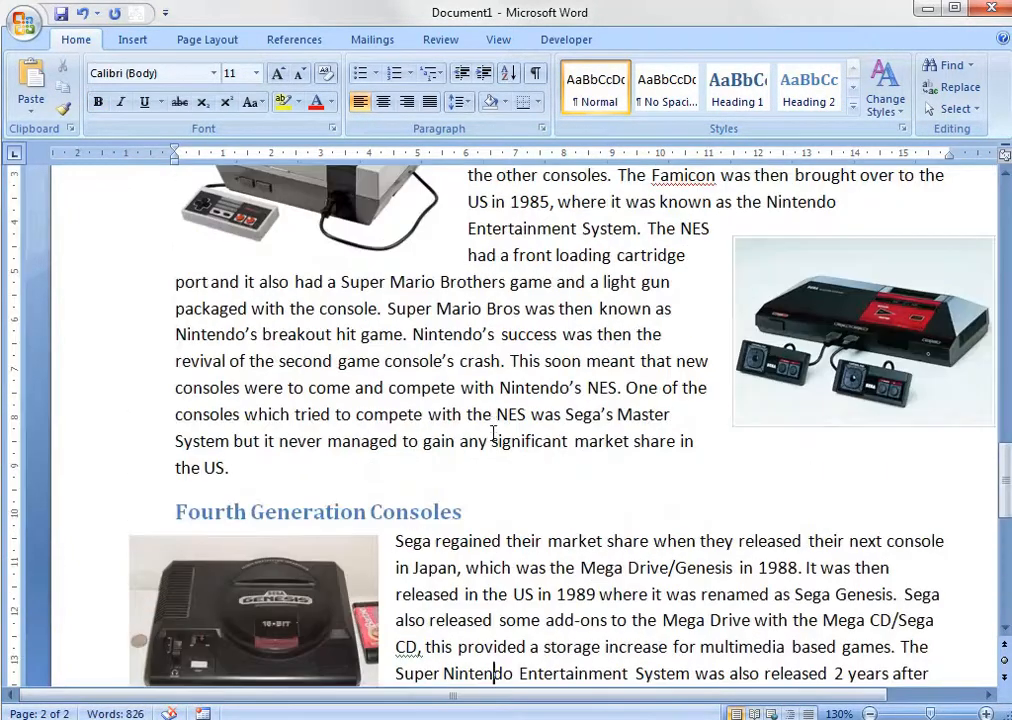
{"action": "left_click_drag", "start_coordinate": [476, 505], "coordinate": [119, 548]}
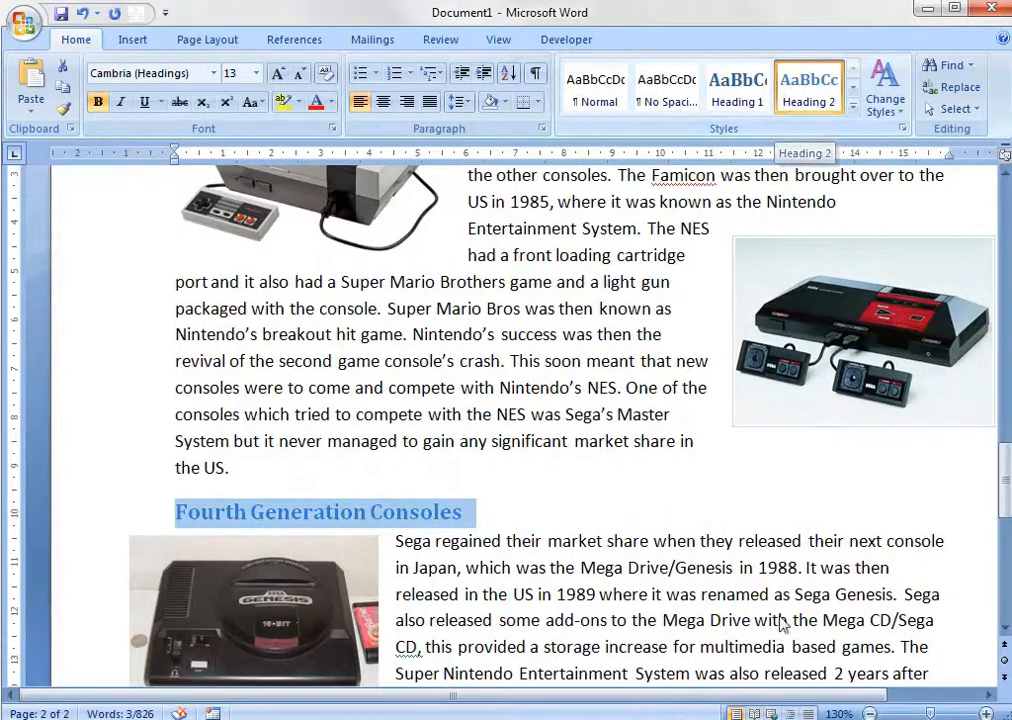
{"action": "scroll", "coordinate": [563, 450], "scroll_direction": "up", "scroll_amount": 18}
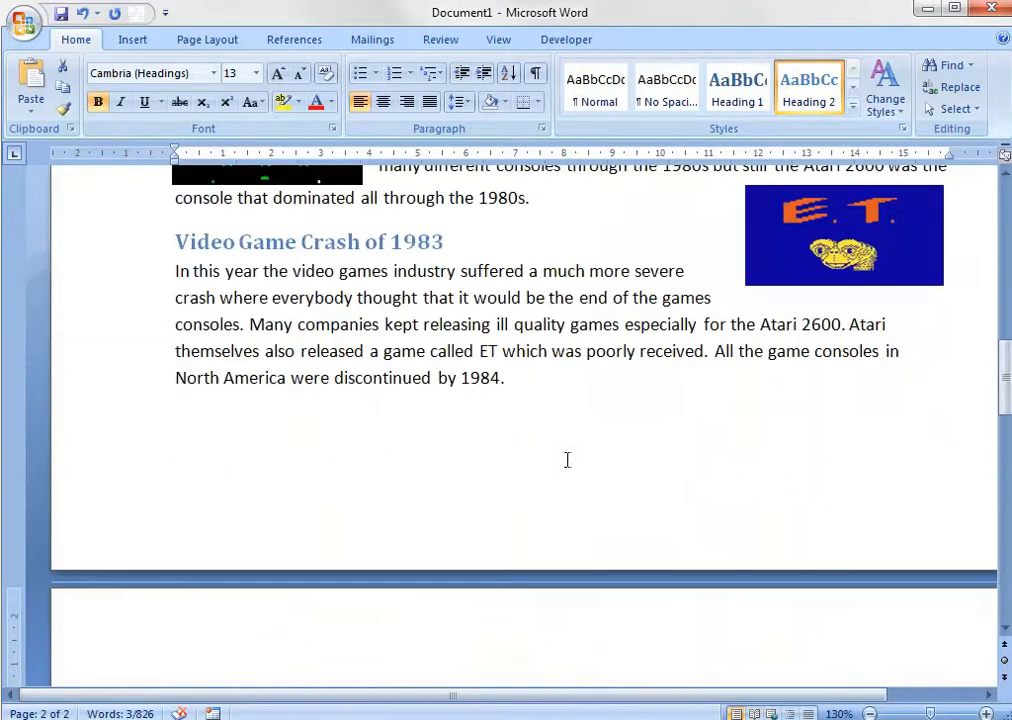
{"action": "scroll", "coordinate": [566, 458], "scroll_direction": "up", "scroll_amount": 5}
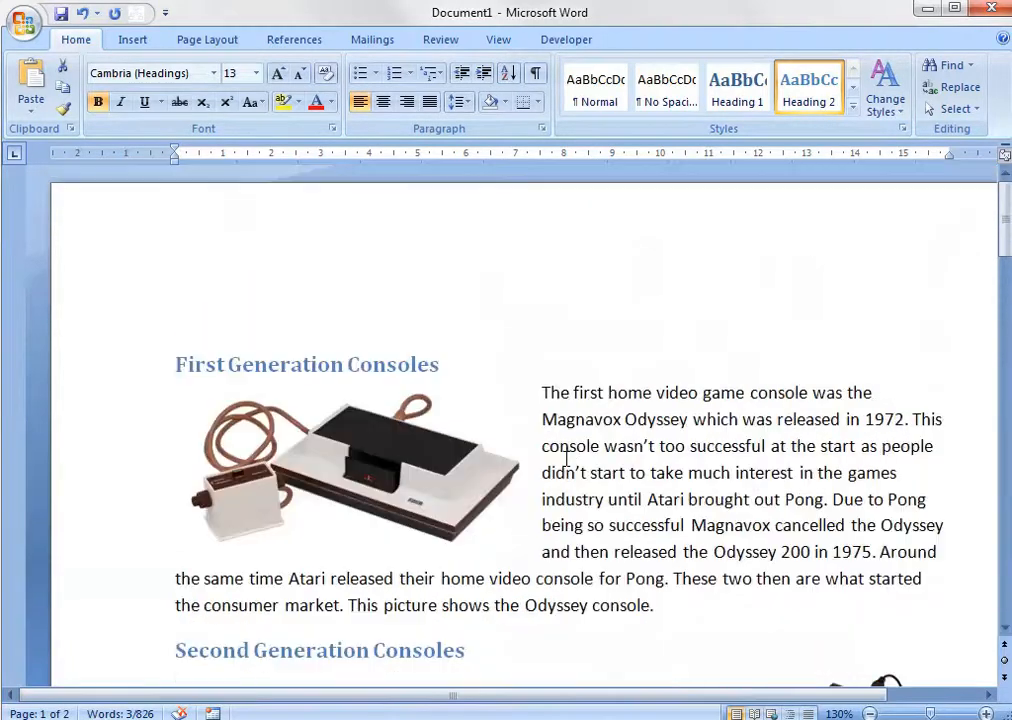
{"action": "scroll", "coordinate": [502, 465], "scroll_direction": "down", "scroll_amount": 5}
{"action": "scroll", "coordinate": [502, 465], "scroll_direction": "up", "scroll_amount": 5}
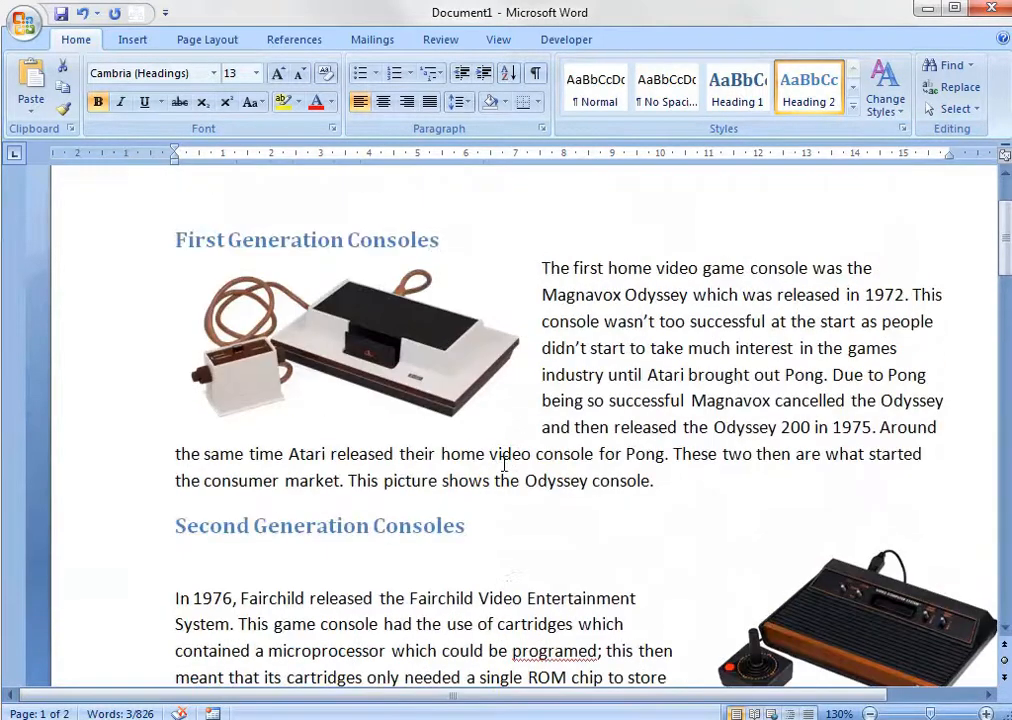
{"action": "left_click", "coordinate": [175, 343]}
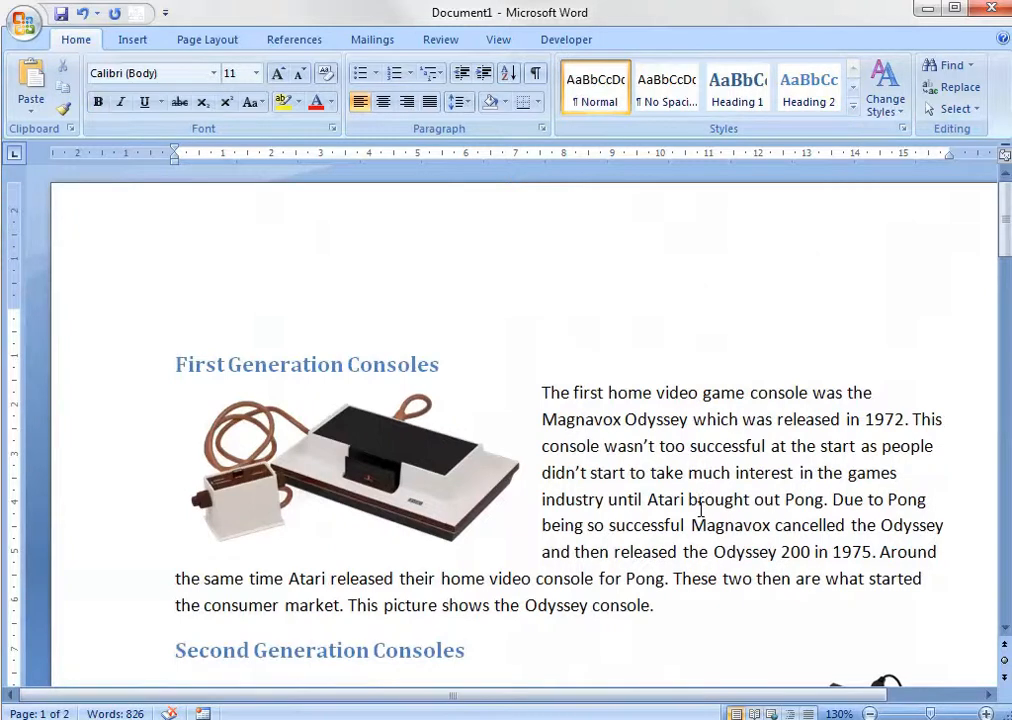
Apply the white-framed picture style with snipped diagonal corners to the Odyssey console picture in the First Generation Consoles section.
{"action": "left_click", "coordinate": [368, 481]}
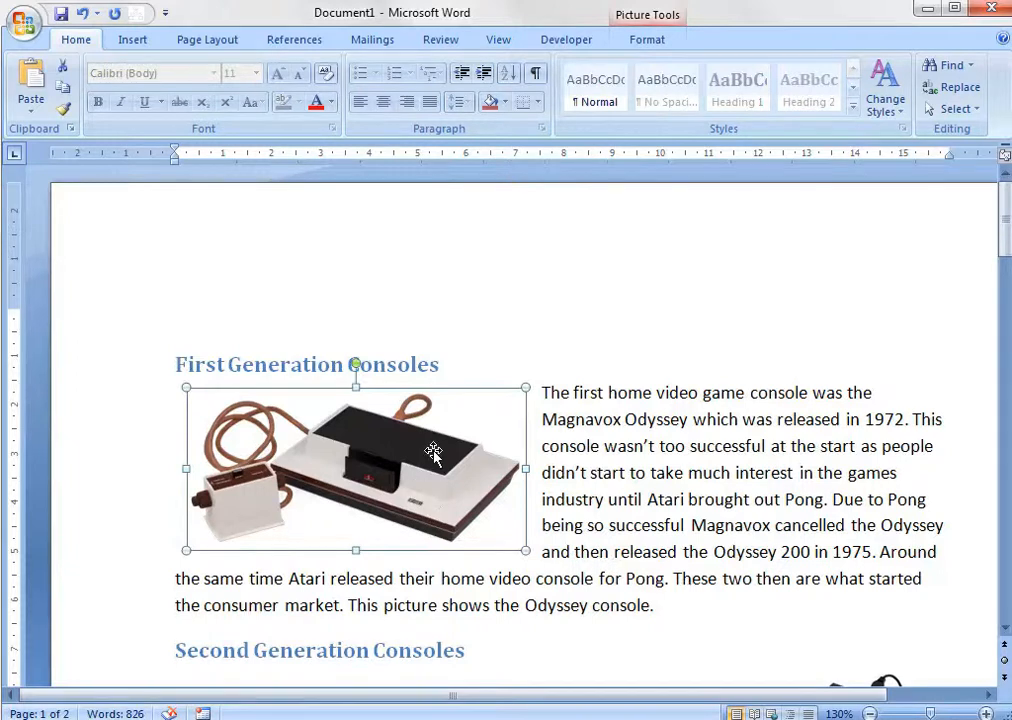
{"action": "left_click", "coordinate": [628, 41]}
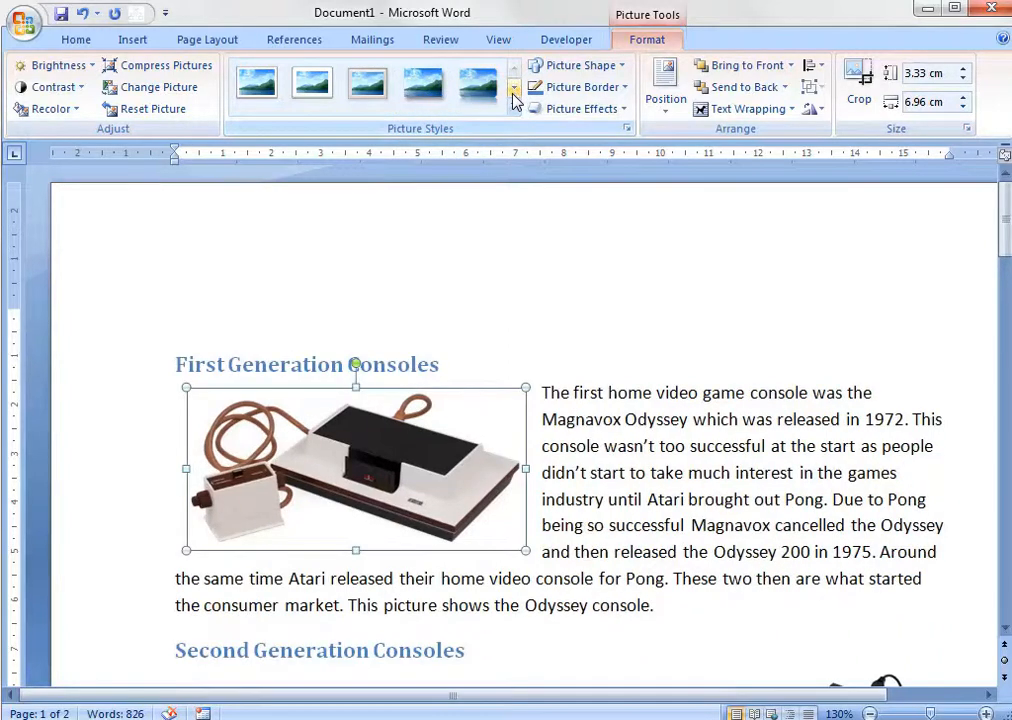
{"action": "left_click", "coordinate": [513, 89]}
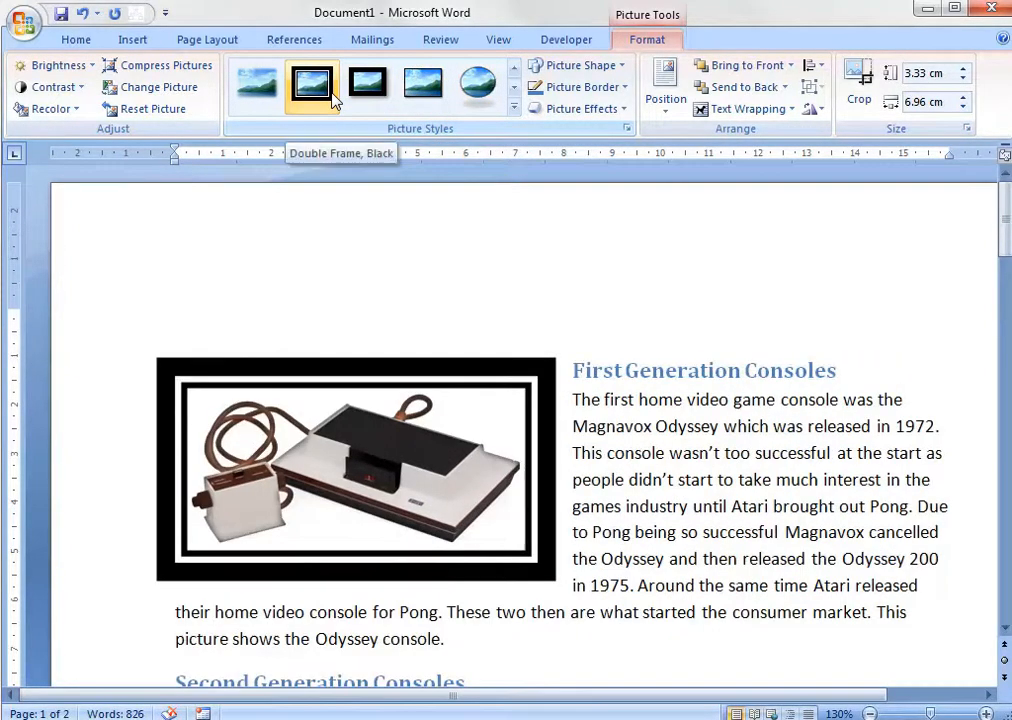
{"action": "left_click", "coordinate": [515, 88]}
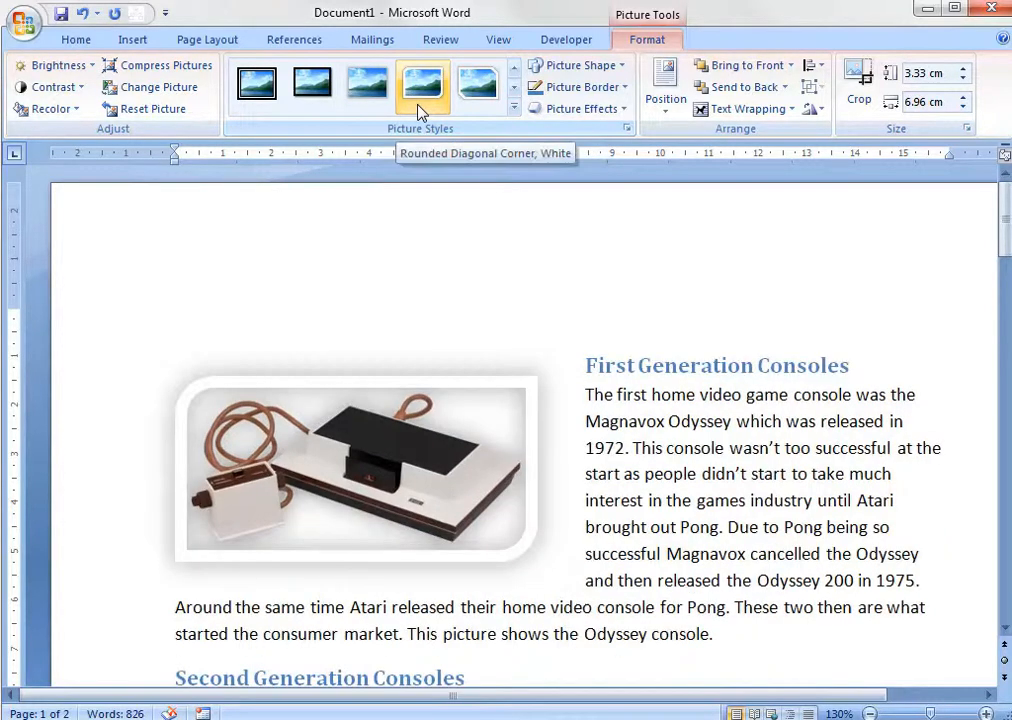
{"action": "left_click", "coordinate": [477, 84]}
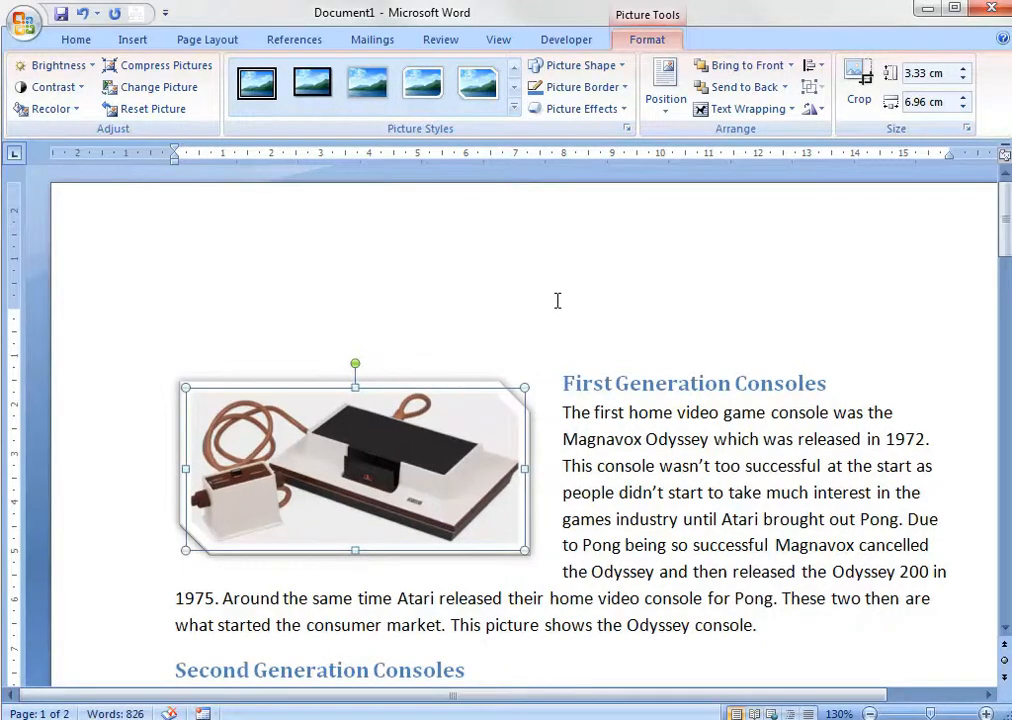
Move the Odyssey console picture down so that it sits below the First Generation Consoles heading.
{"action": "key", "text": "ctrl+Down"}
{"action": "key", "text": "ctrl+Down"}
{"action": "key", "text": "ctrl+Down"}
{"action": "key", "text": "ctrl+Down"}
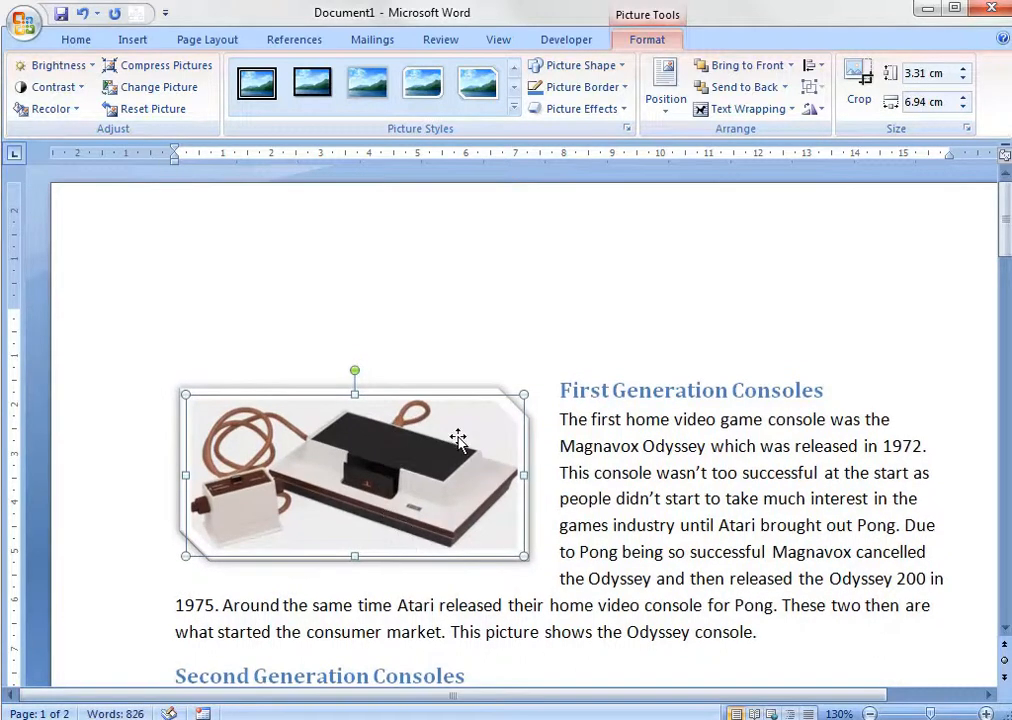
{"action": "left_click_drag", "start_coordinate": [443, 478], "coordinate": [440, 495]}
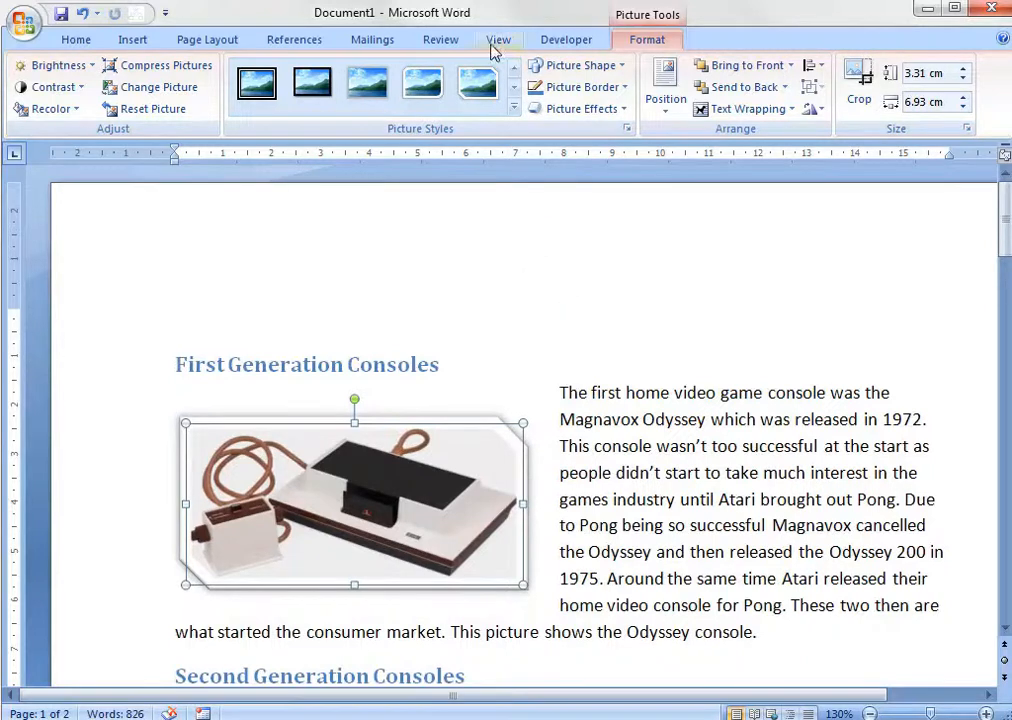
Insert the caption "Figure 1 Magnavox Odyssey Console" below the Odyssey console picture, using the Figure label.
{"action": "left_click", "coordinate": [298, 42]}
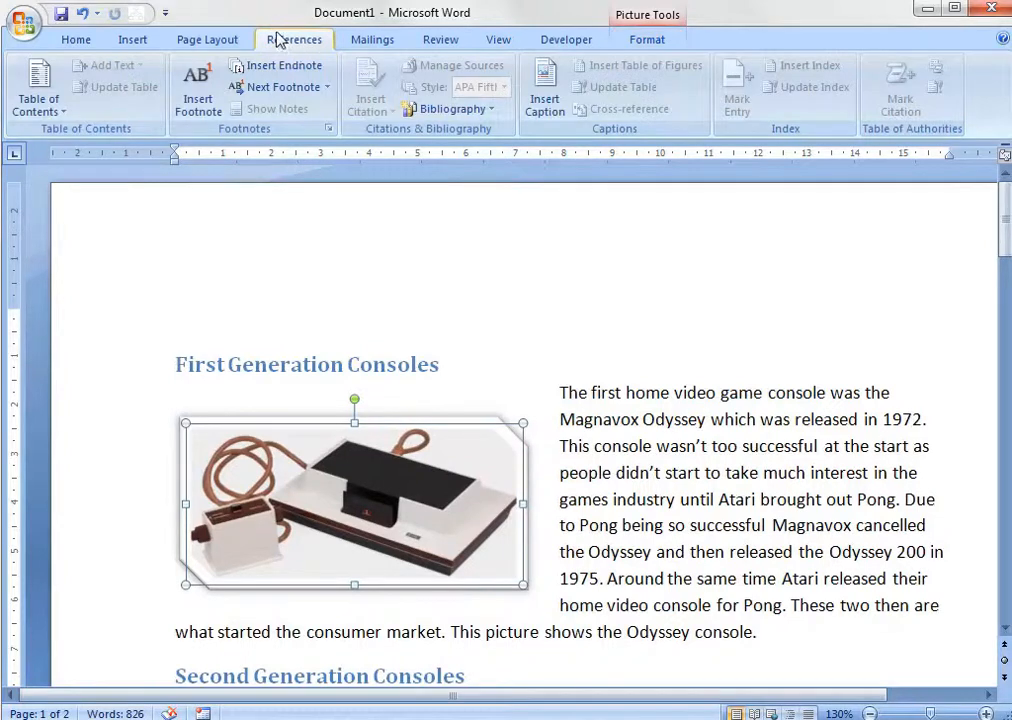
{"action": "left_click", "coordinate": [546, 88]}
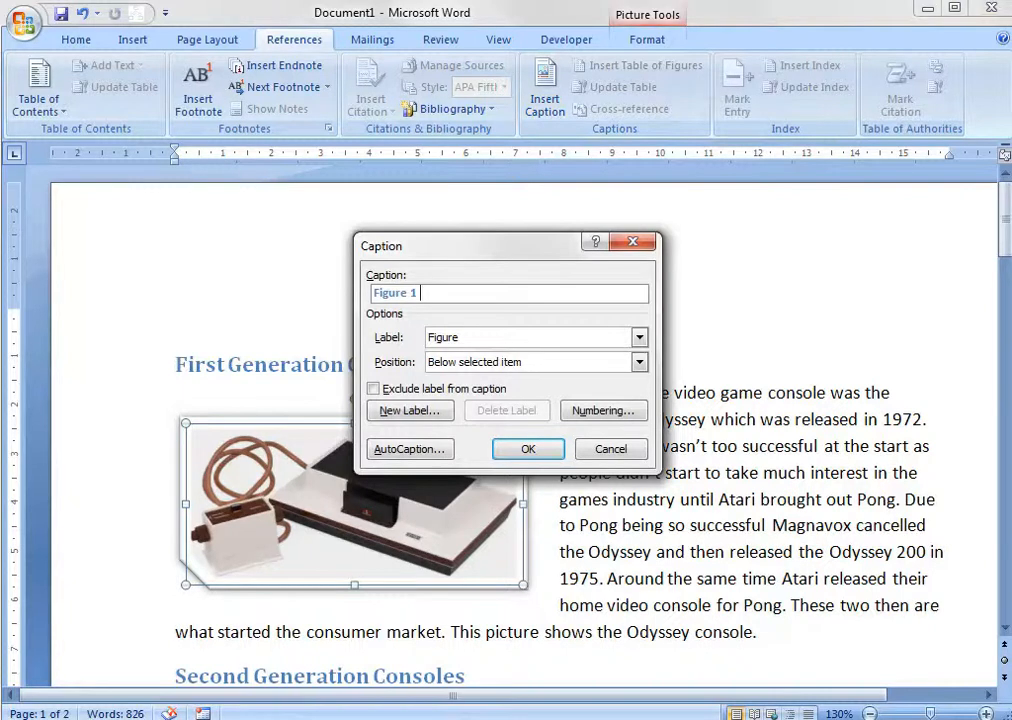
{"action": "left_click_drag", "start_coordinate": [493, 252], "coordinate": [350, 254]}
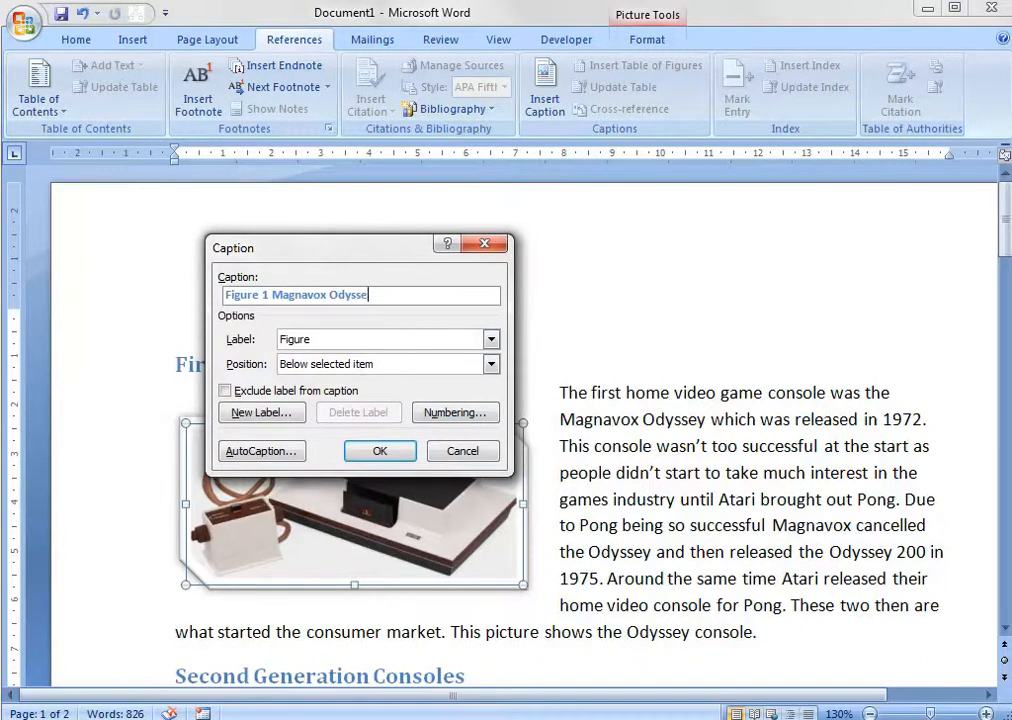
{"action": "type", "text": "y Console"}
{"action": "left_click", "coordinate": [376, 453]}
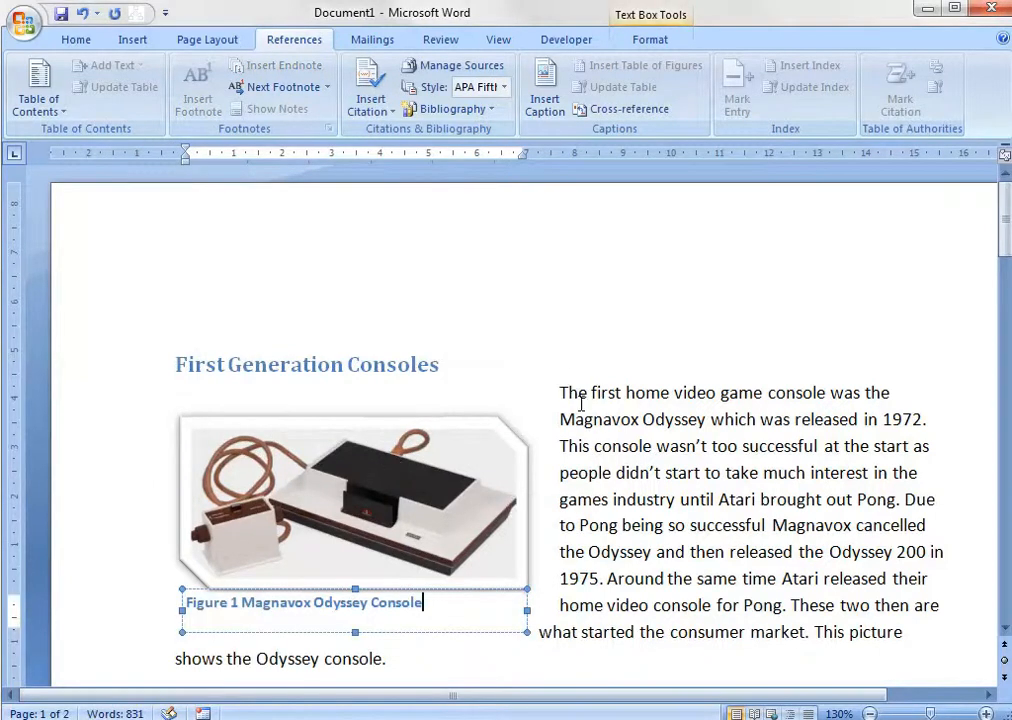
Nudge the Odyssey console picture slightly down, closer to its Figure 1 caption.
{"action": "left_click", "coordinate": [571, 381]}
{"action": "scroll", "coordinate": [584, 384], "scroll_direction": "down", "scroll_amount": 1}
{"action": "scroll", "coordinate": [584, 384], "scroll_direction": "down", "scroll_amount": 2}
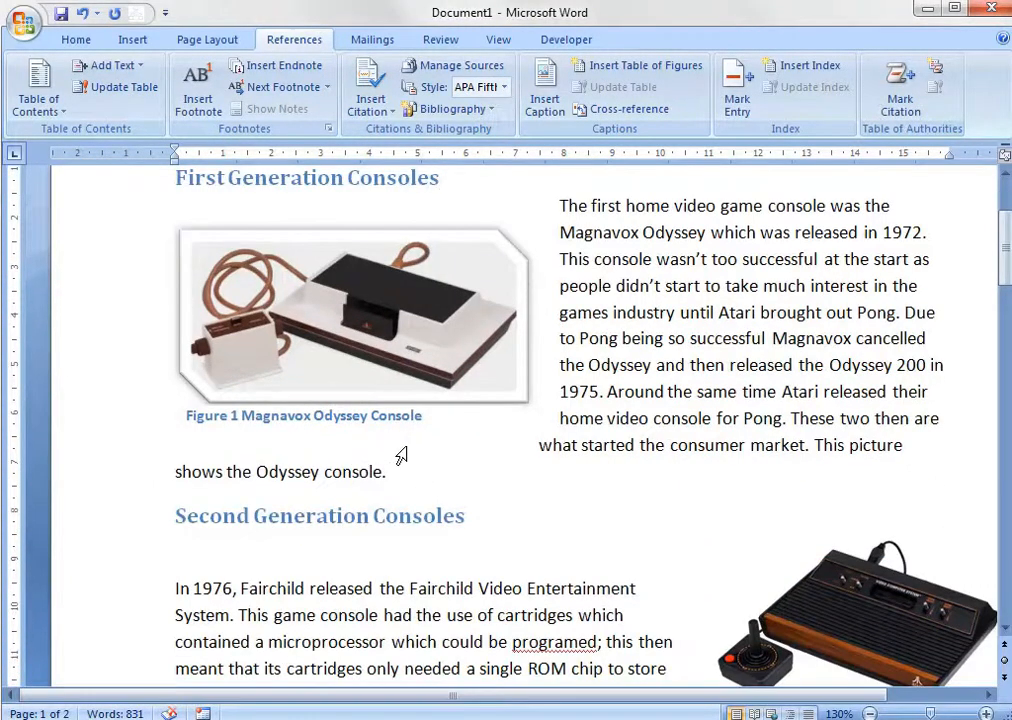
{"action": "left_click", "coordinate": [405, 350]}
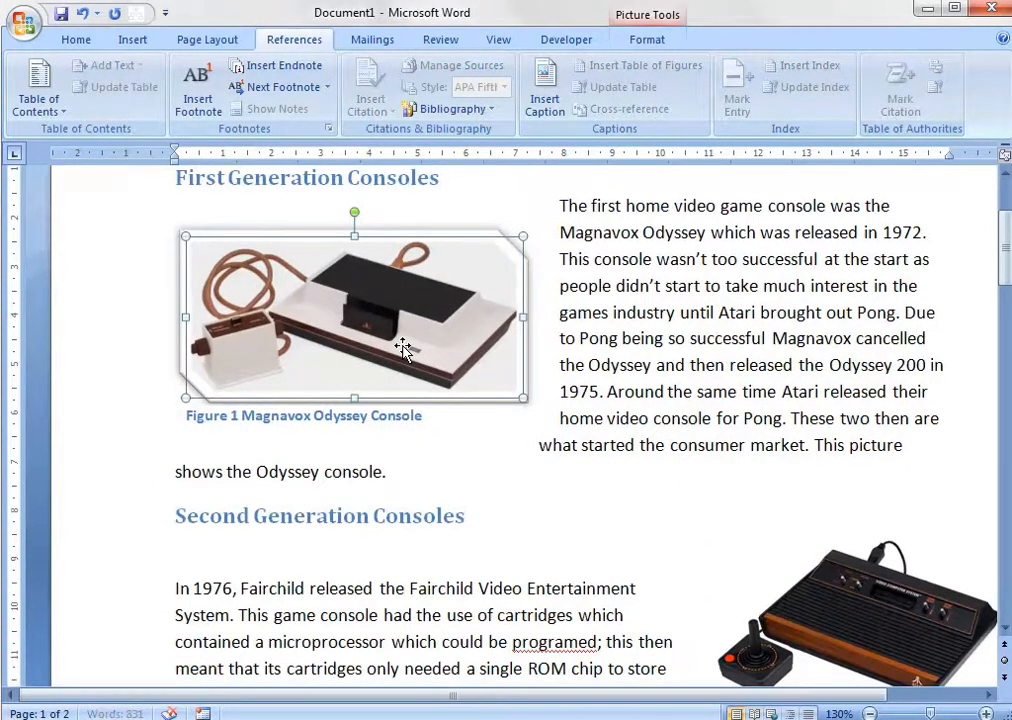
{"action": "double_click", "coordinate": [415, 413]}
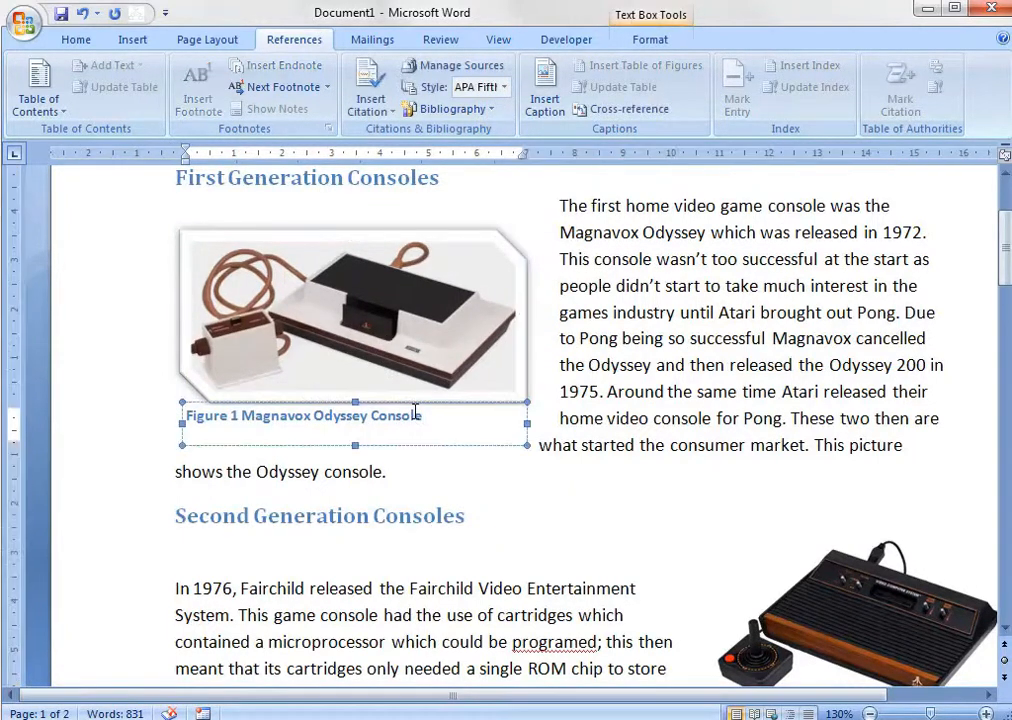
{"action": "left_click", "coordinate": [444, 443]}
{"action": "left_click", "coordinate": [437, 357]}
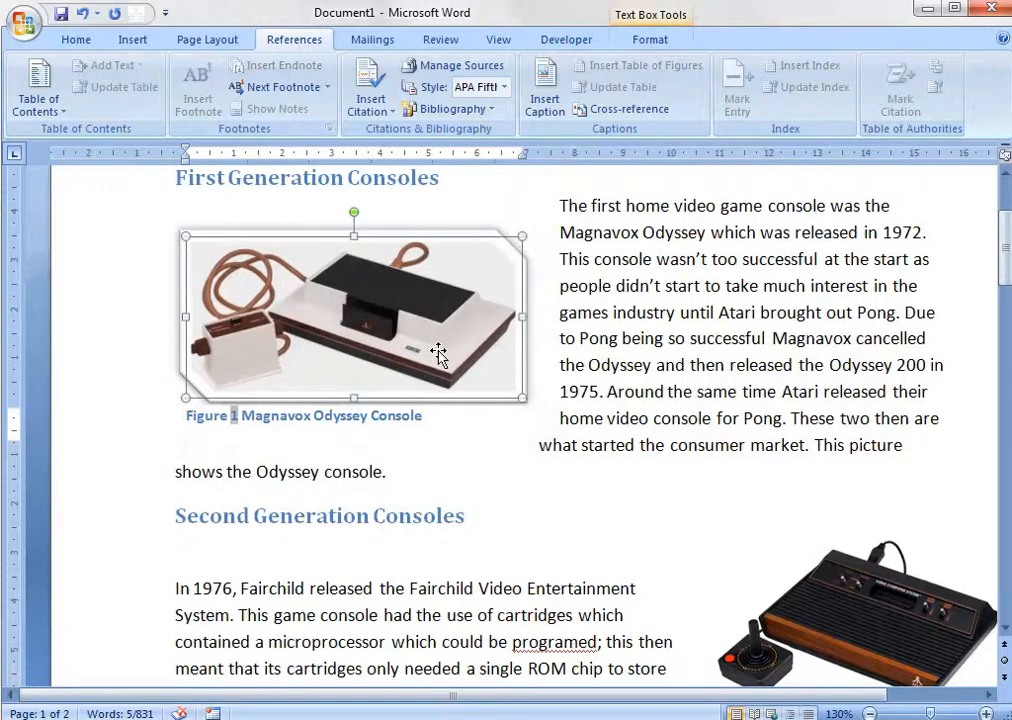
{"action": "key", "text": "ctrl+Down"}
{"action": "key", "text": "ctrl+Down"}
{"action": "key", "text": "ctrl+Down"}
{"action": "key", "text": "ctrl+Down"}
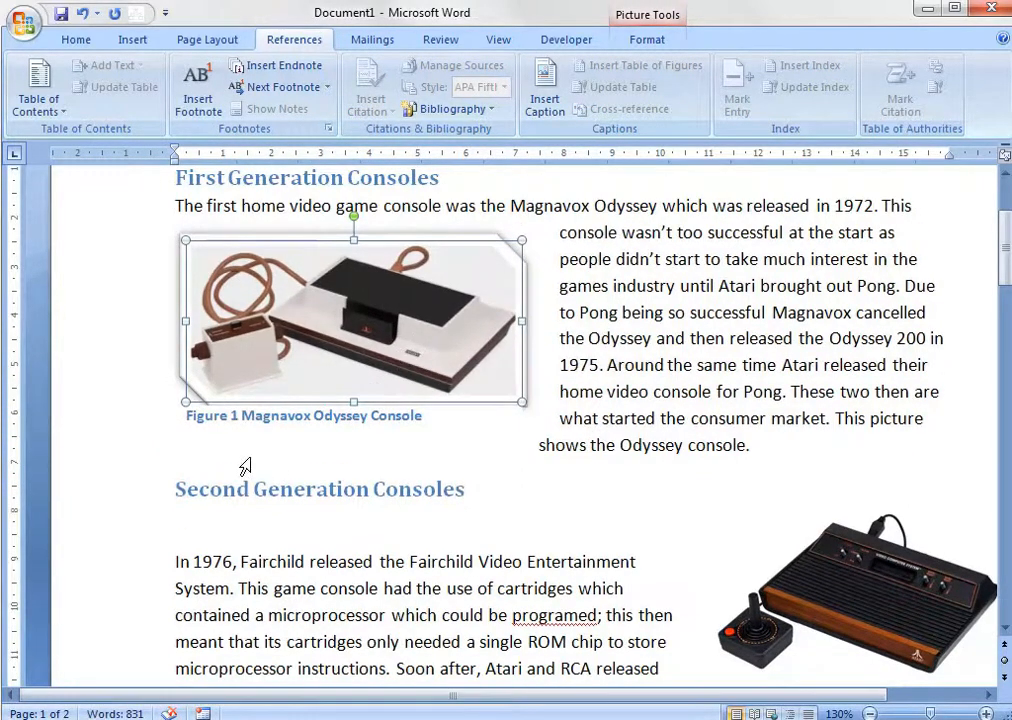
{"action": "left_click", "coordinate": [312, 477]}
Insert a Figure 2 caption below the Atari console picture in the Second Generation Consoles section.
{"action": "left_click", "coordinate": [689, 595]}
{"action": "left_click", "coordinate": [835, 605]}
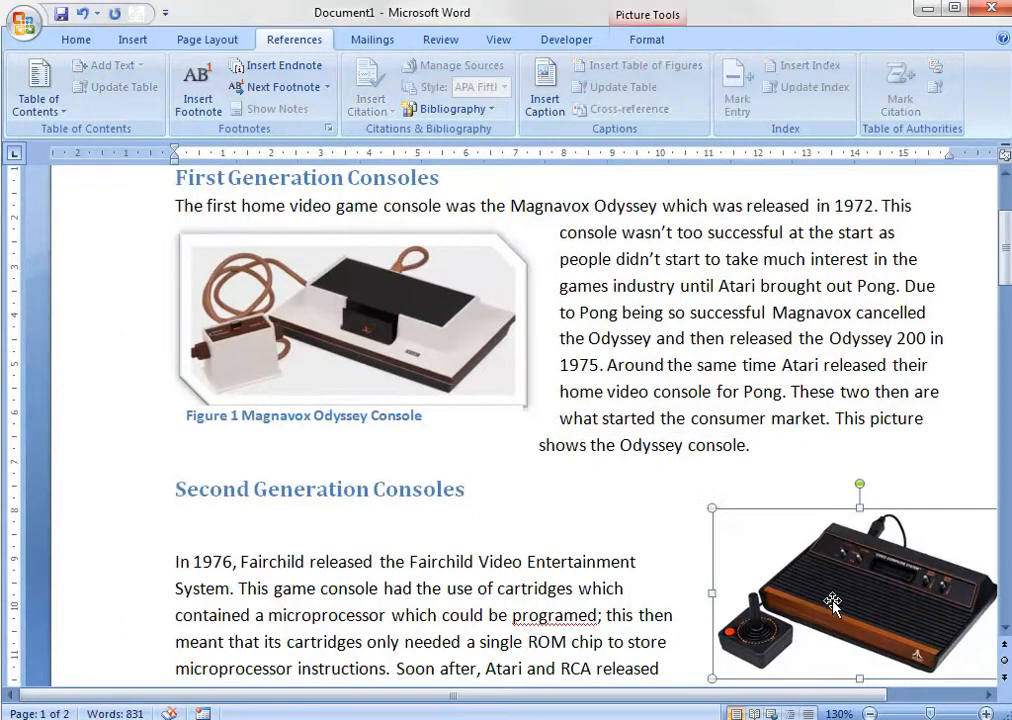
{"action": "scroll", "coordinate": [835, 603], "scroll_direction": "down", "scroll_amount": 3}
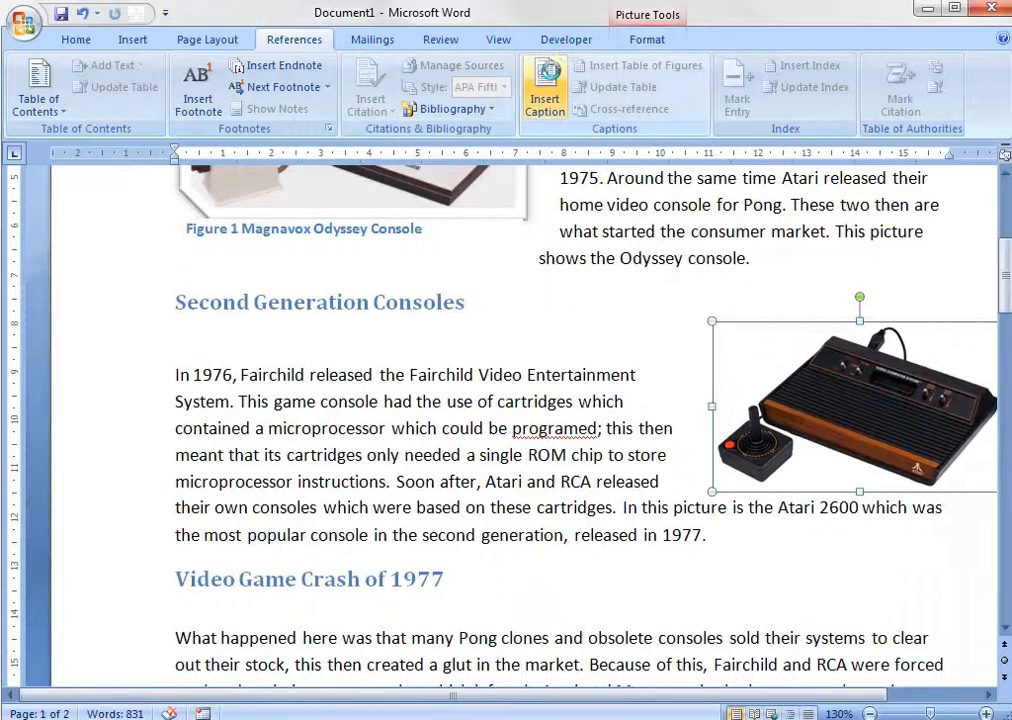
{"action": "left_click", "coordinate": [548, 85]}
{"action": "left_click", "coordinate": [378, 453]}
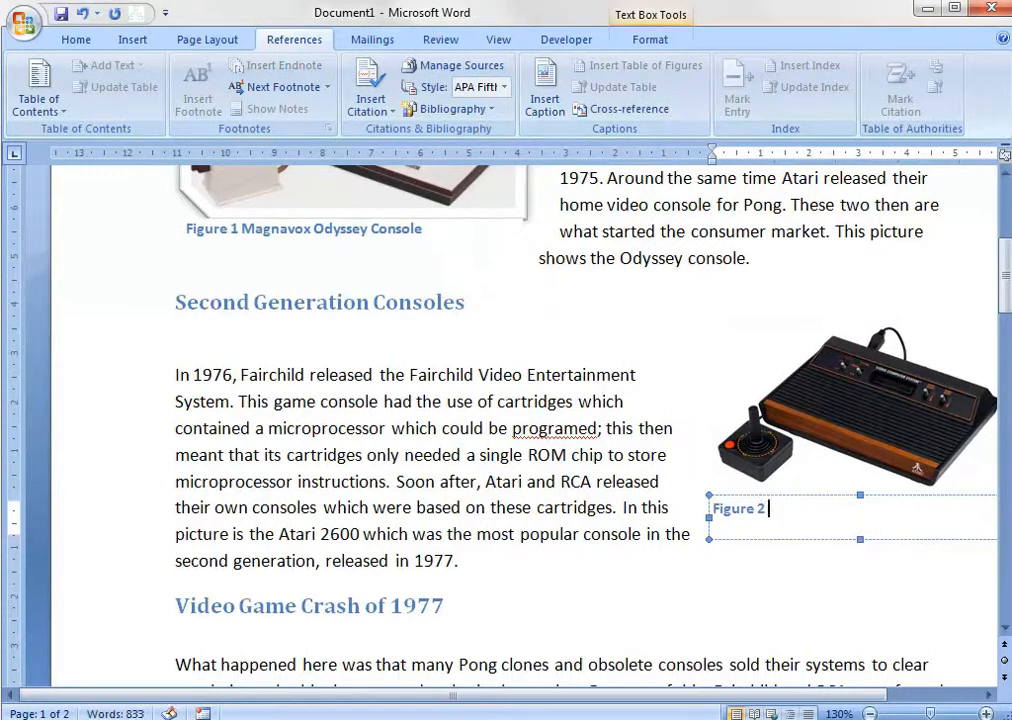
Complete the Figure 2 caption with the text "Fairchild Video Entertainment System".
{"action": "type", "text": "Fairchild "}
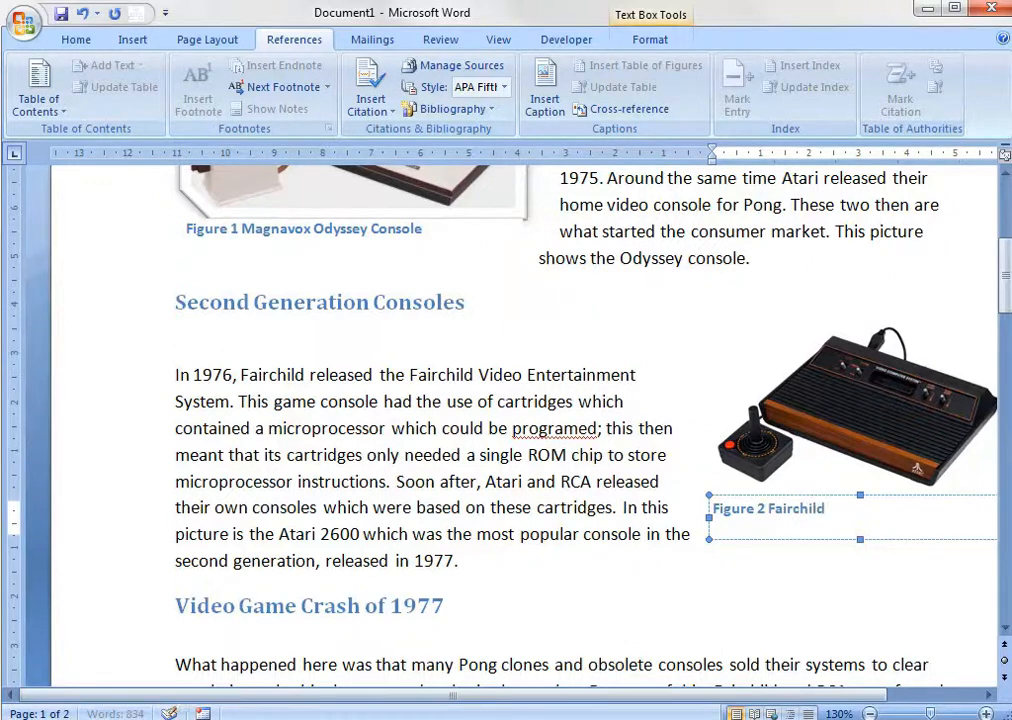
{"action": "type", "text": "Video"}
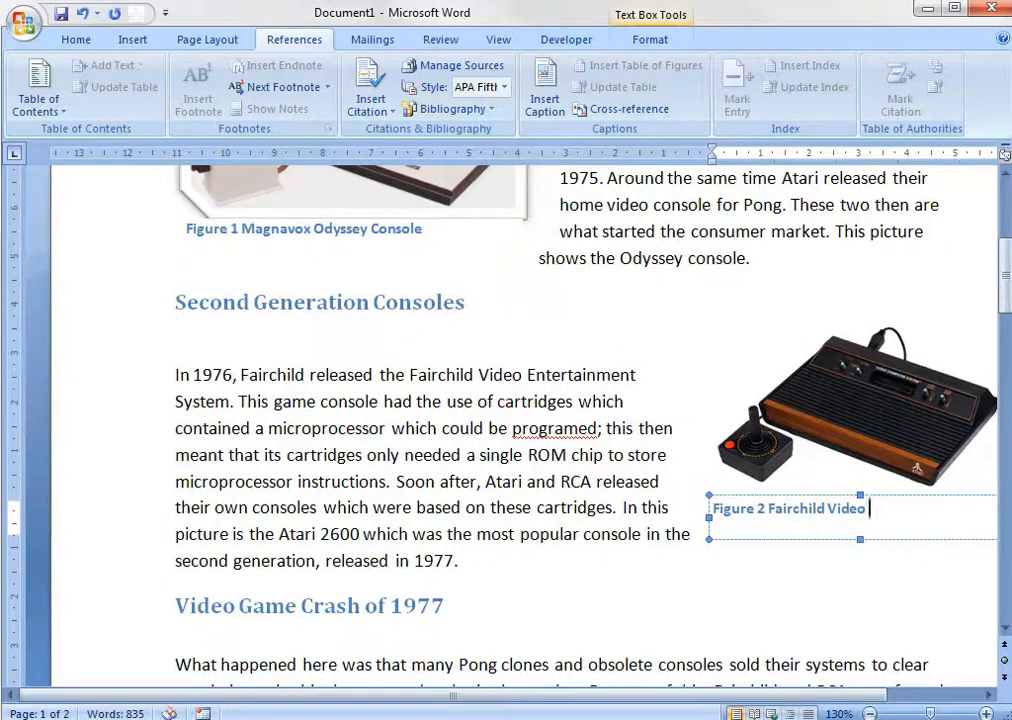
{"action": "type", "text": " Entertain"}
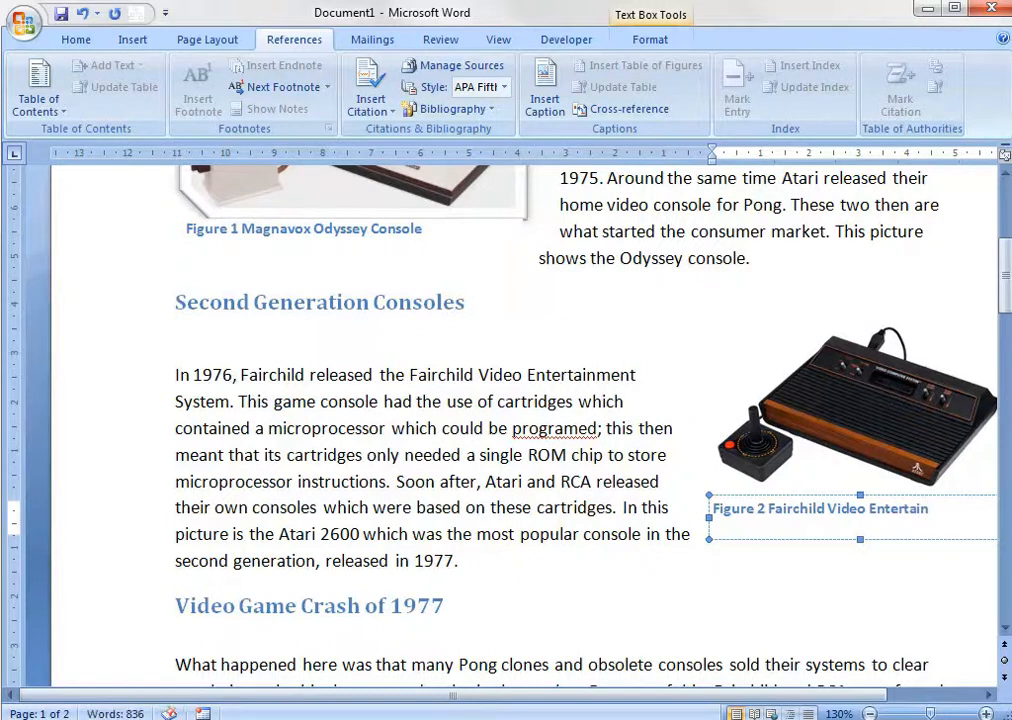
{"action": "type", "text": "ment System"}
{"action": "left_click", "coordinate": [565, 607]}
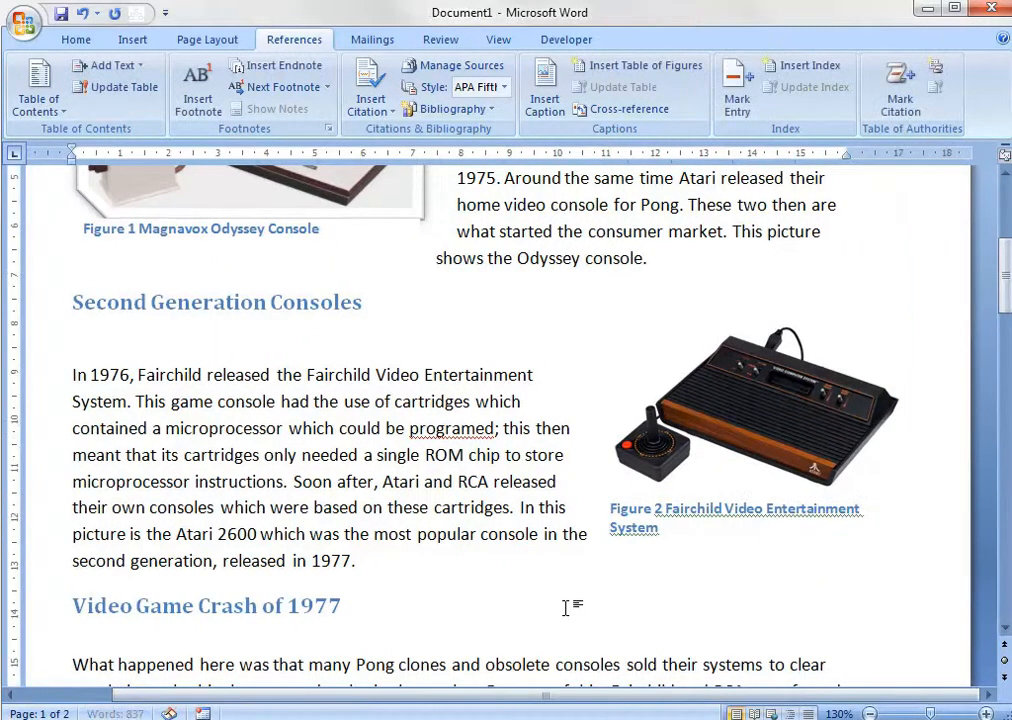
Apply the plain white frame picture style with a soft shadow to the Atari console picture above the Figure 2 caption.
{"action": "scroll", "coordinate": [709, 540], "scroll_direction": "up", "scroll_amount": 1}
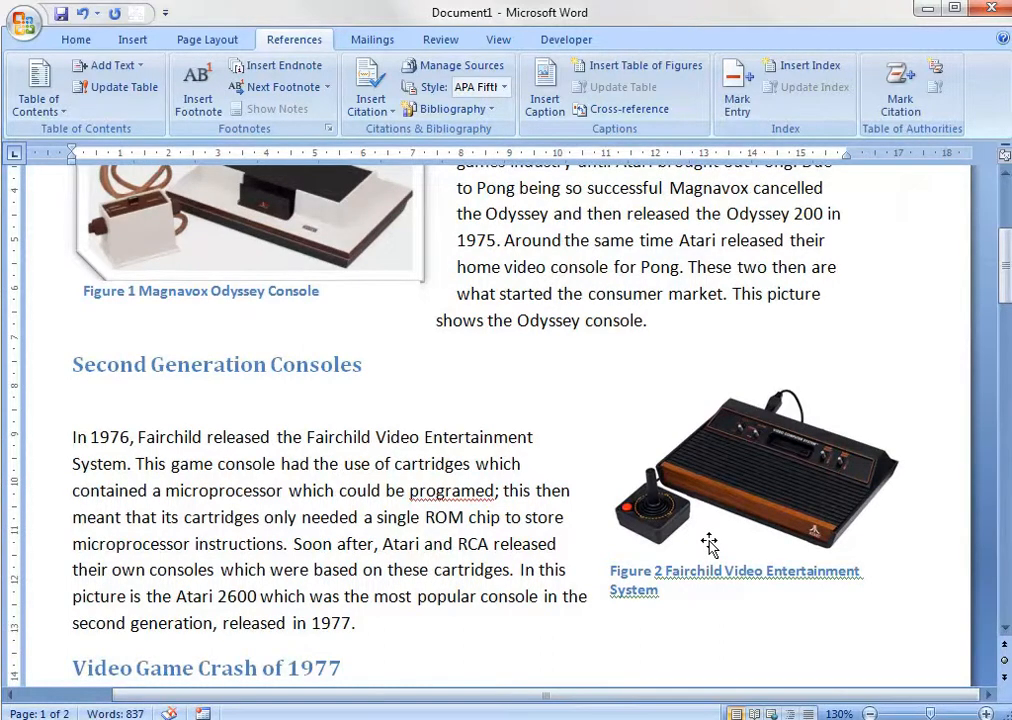
{"action": "scroll", "coordinate": [709, 540], "scroll_direction": "down", "scroll_amount": 1}
{"action": "scroll", "coordinate": [709, 540], "scroll_direction": "up", "scroll_amount": 3}
{"action": "scroll", "coordinate": [709, 540], "scroll_direction": "down", "scroll_amount": 3}
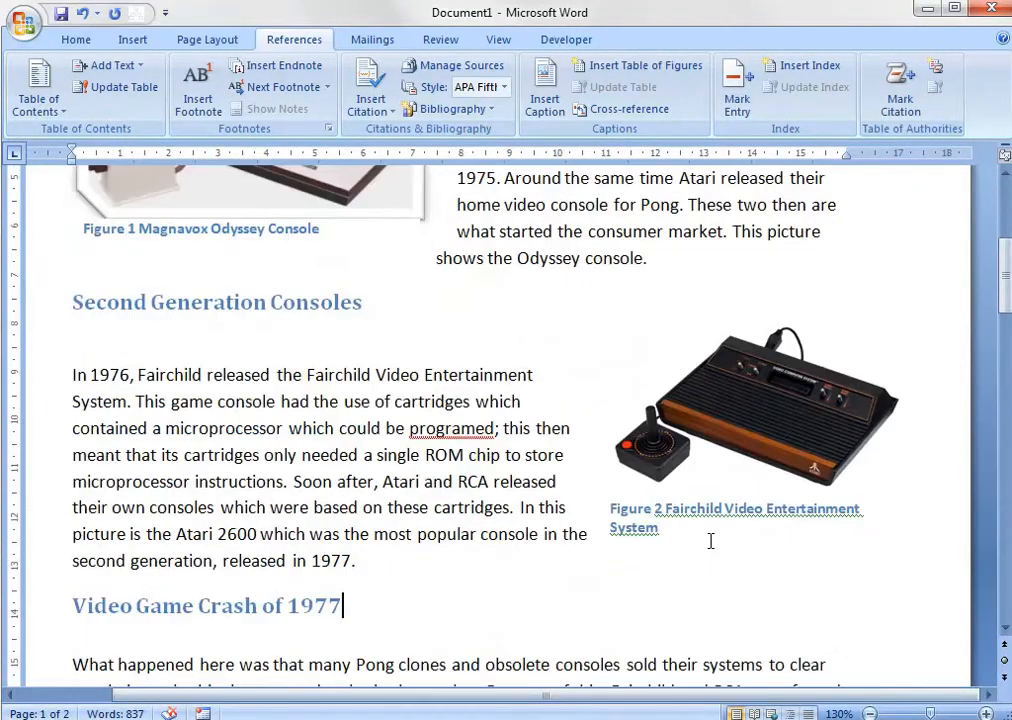
{"action": "left_click", "coordinate": [767, 418]}
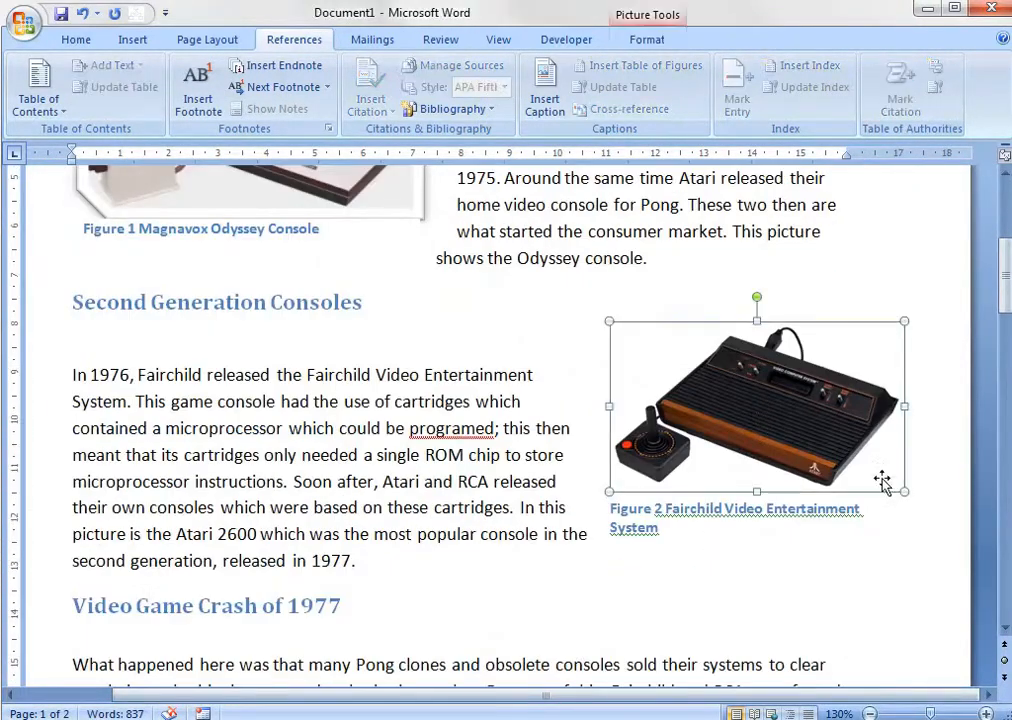
{"action": "left_click", "coordinate": [645, 39]}
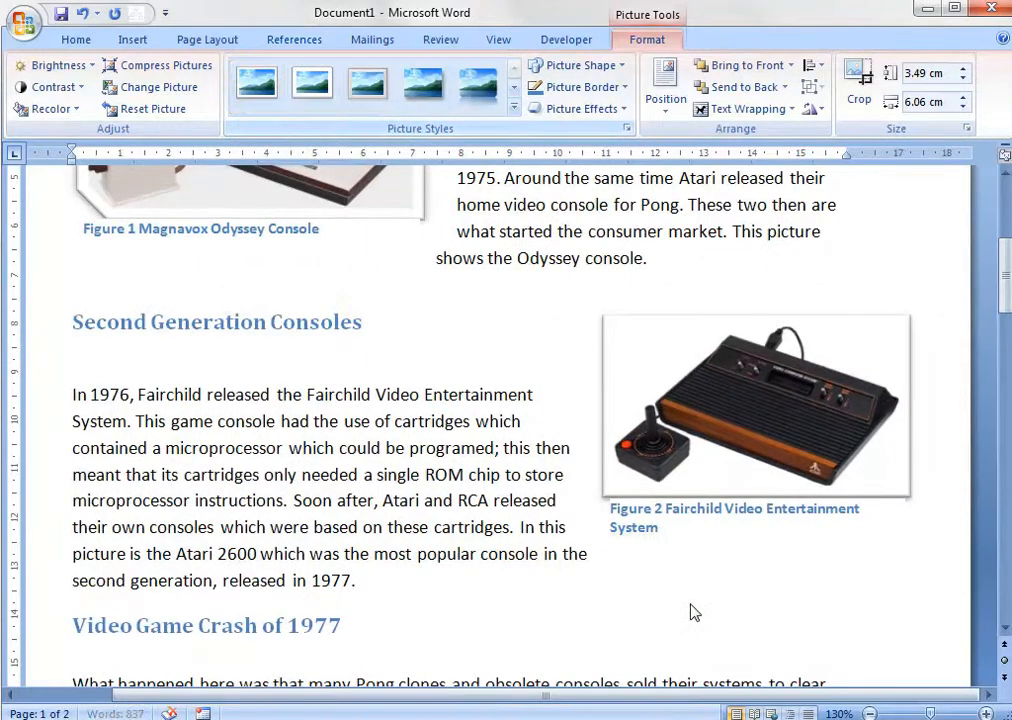
{"action": "left_click", "coordinate": [691, 604]}
Change the Odyssey console picture in First Generation Consoles to the same plain white frame picture style.
{"action": "double_click", "coordinate": [303, 210]}
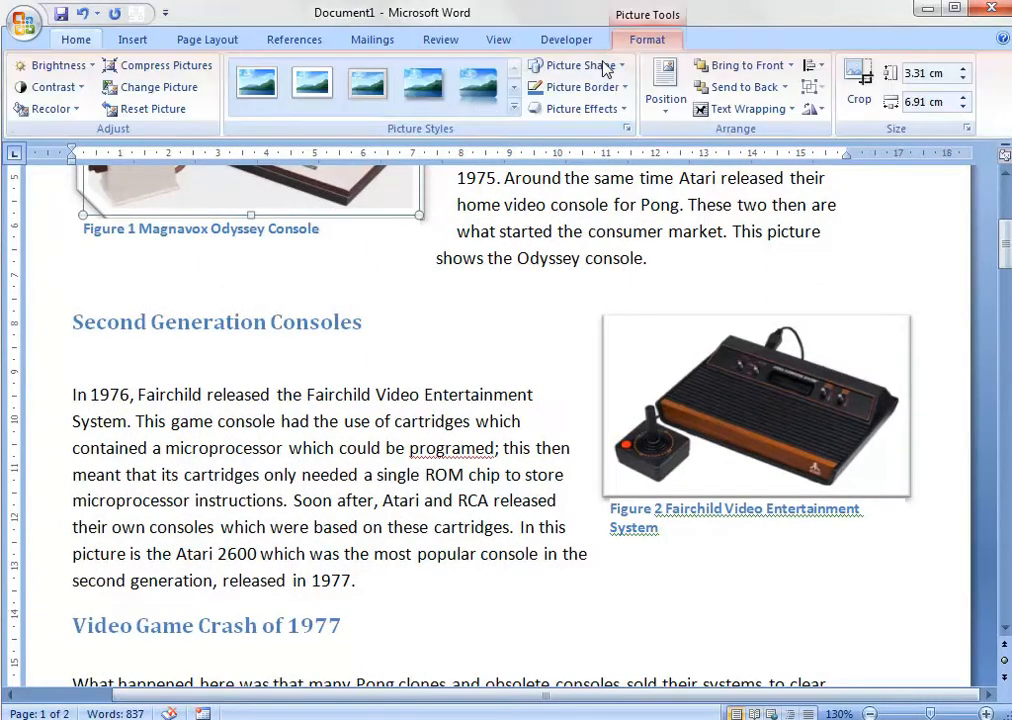
{"action": "left_click", "coordinate": [257, 80]}
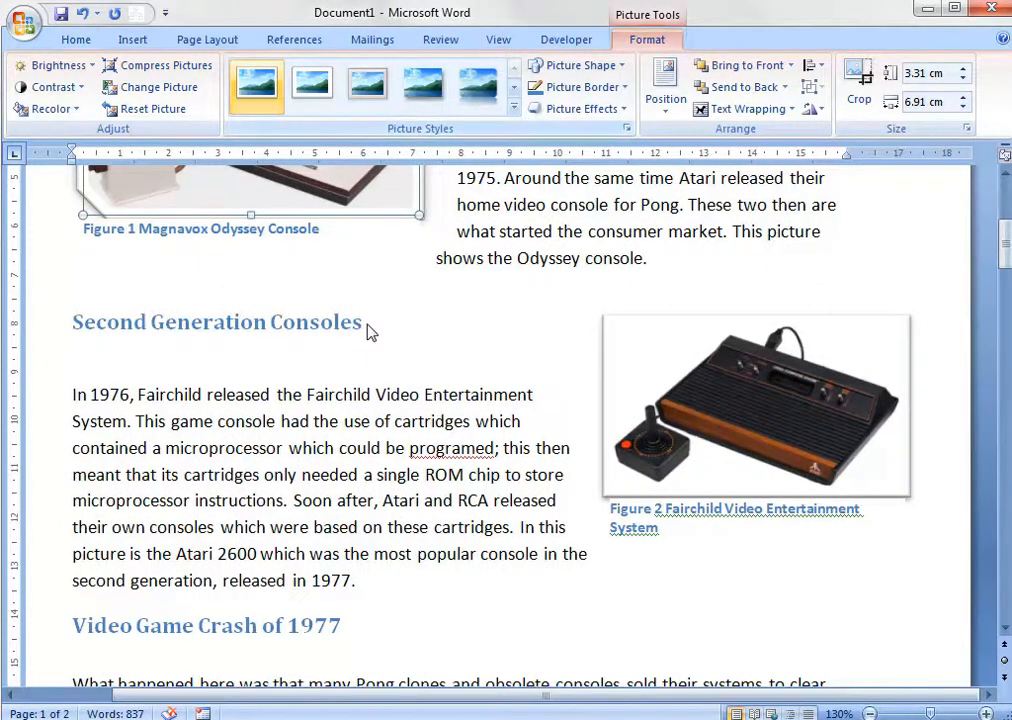
{"action": "scroll", "coordinate": [452, 364], "scroll_direction": "up", "scroll_amount": 3}
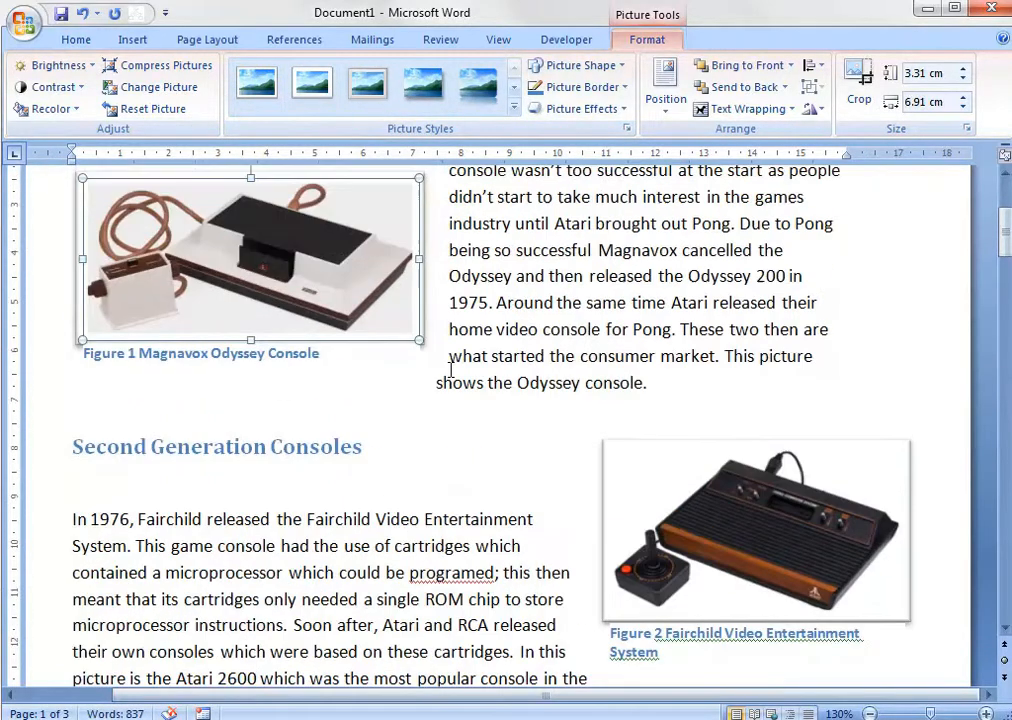
{"action": "left_click", "coordinate": [431, 472]}
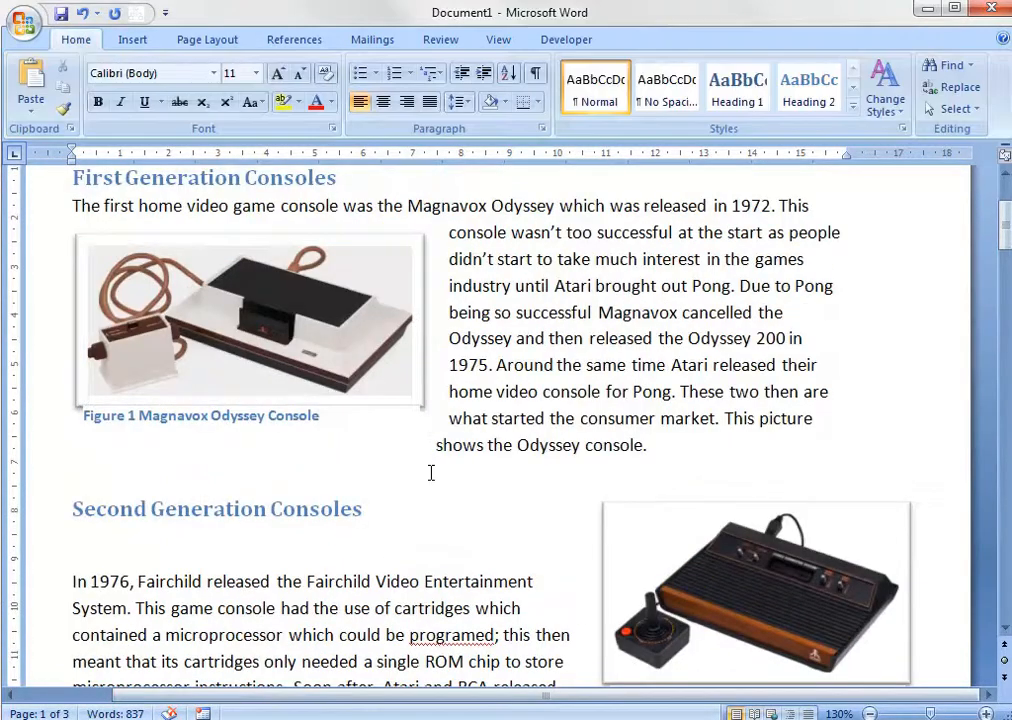
Review the framed pictures and their captions in the First and Second Generation Consoles sections.
{"action": "scroll", "coordinate": [431, 472], "scroll_direction": "down", "scroll_amount": 3}
{"action": "scroll", "coordinate": [431, 472], "scroll_direction": "up", "scroll_amount": 3}
{"action": "scroll", "coordinate": [362, 410], "scroll_direction": "down", "scroll_amount": 3}
{"action": "scroll", "coordinate": [368, 413], "scroll_direction": "up", "scroll_amount": 3}
{"action": "scroll", "coordinate": [375, 408], "scroll_direction": "down", "scroll_amount": 3}
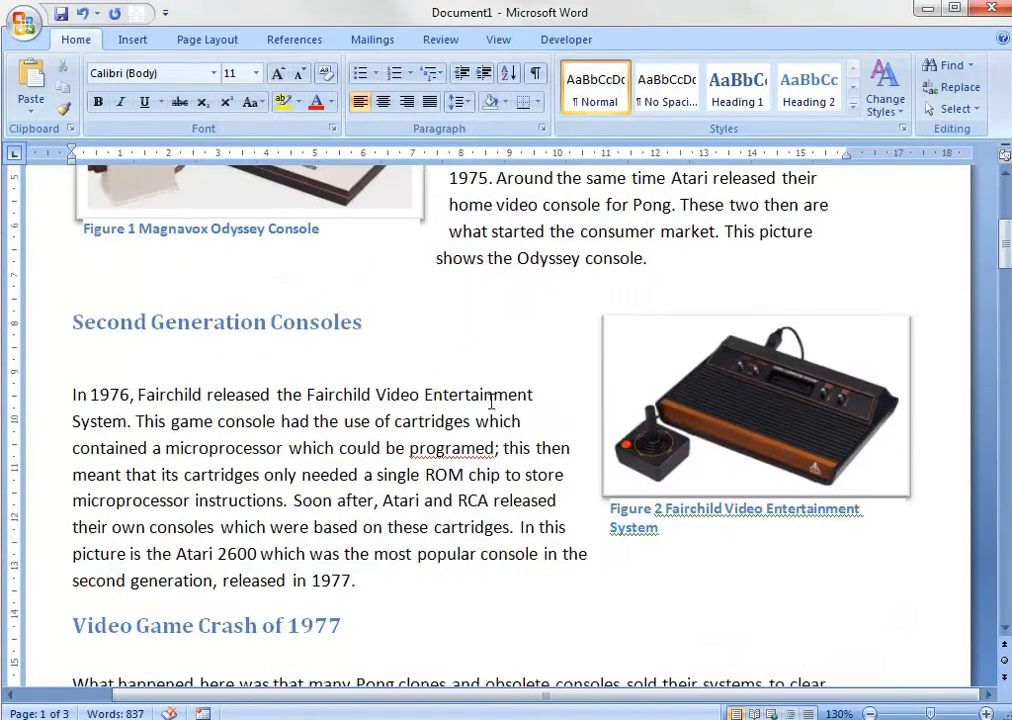
{"action": "scroll", "coordinate": [629, 578], "scroll_direction": "down", "scroll_amount": 4}
{"action": "scroll", "coordinate": [635, 575], "scroll_direction": "up", "scroll_amount": 6}
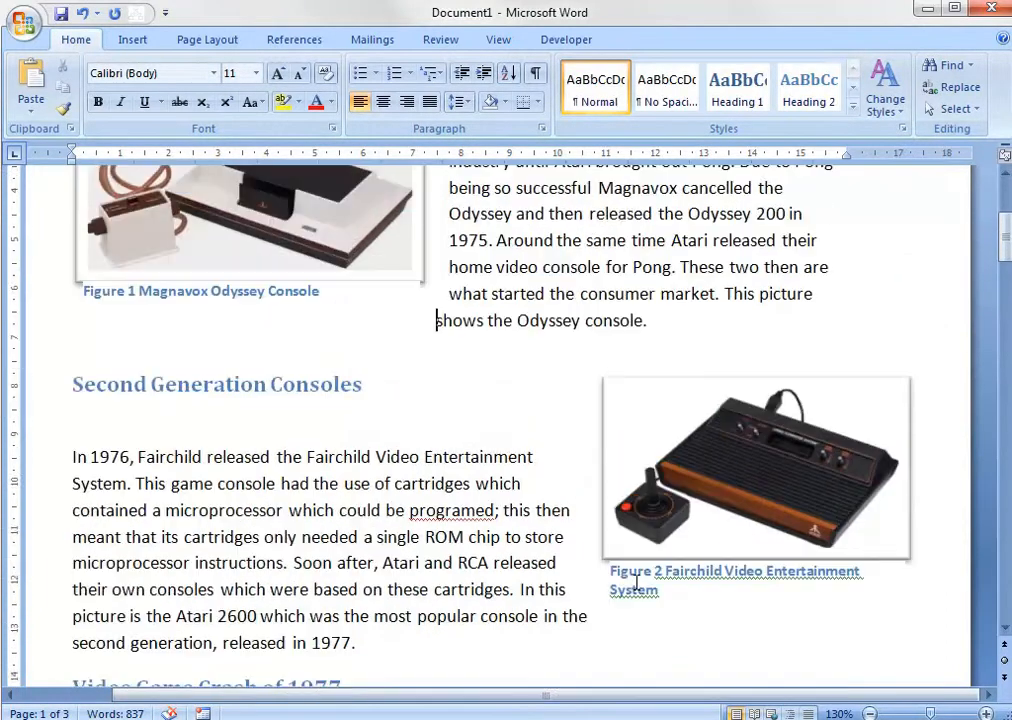
{"action": "scroll", "coordinate": [625, 578], "scroll_direction": "down", "scroll_amount": 1}
{"action": "scroll", "coordinate": [541, 540], "scroll_direction": "up", "scroll_amount": 5}
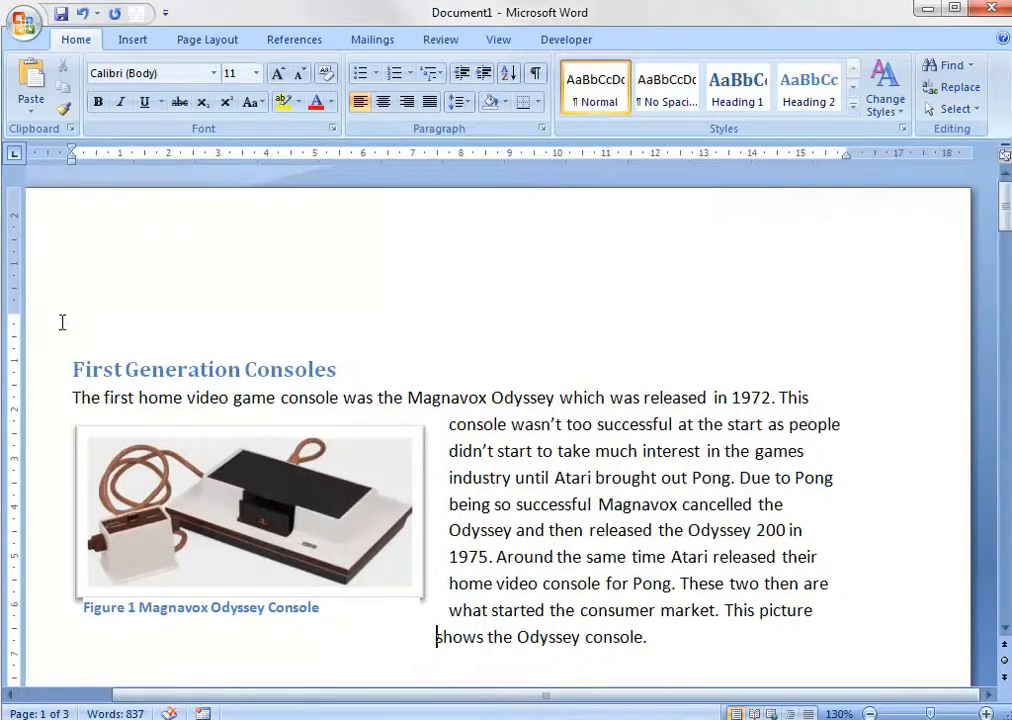
Insert the built-in Cubicles cover page at the start of the document.
{"action": "left_click", "coordinate": [133, 40]}
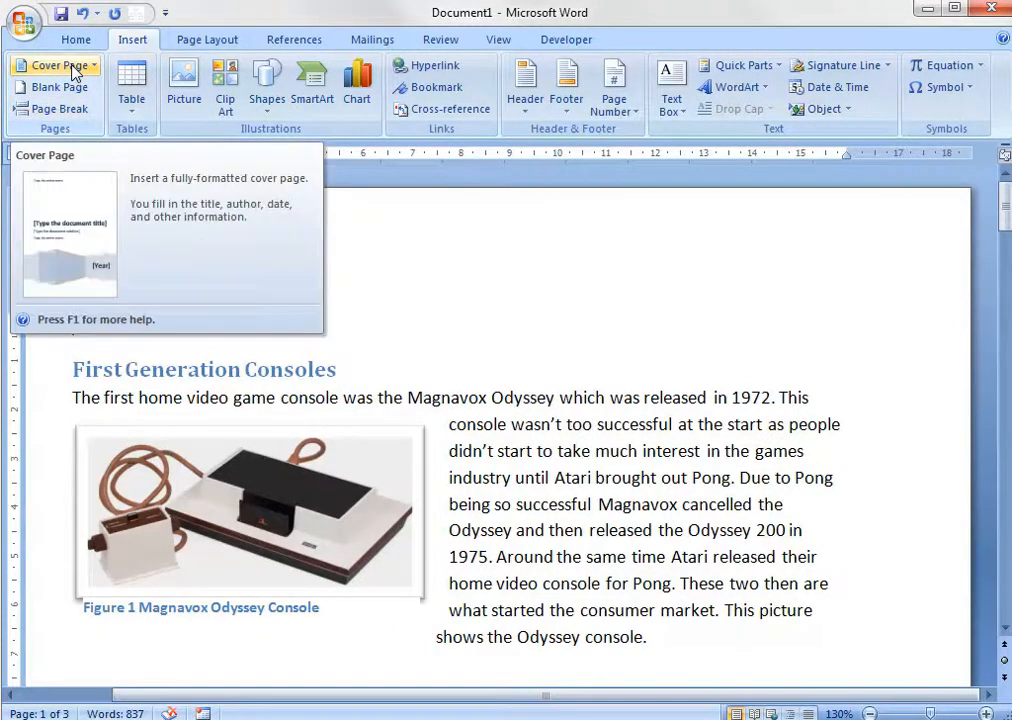
{"action": "left_click", "coordinate": [72, 66]}
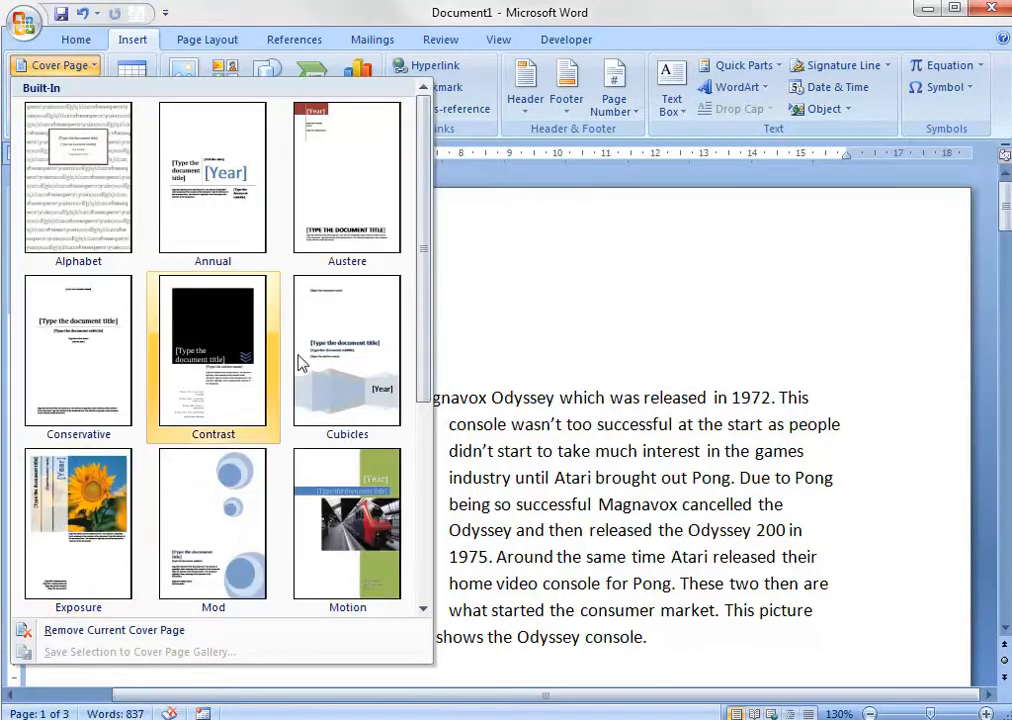
{"action": "scroll", "coordinate": [305, 356], "scroll_direction": "down", "scroll_amount": 2}
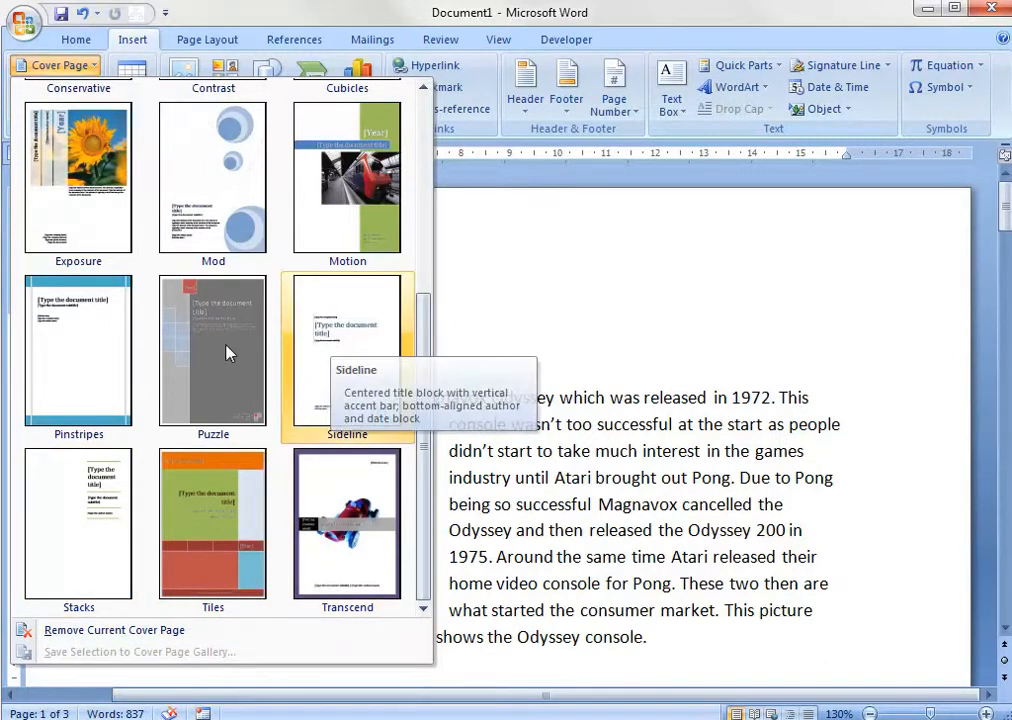
{"action": "scroll", "coordinate": [350, 354], "scroll_direction": "up", "scroll_amount": 2}
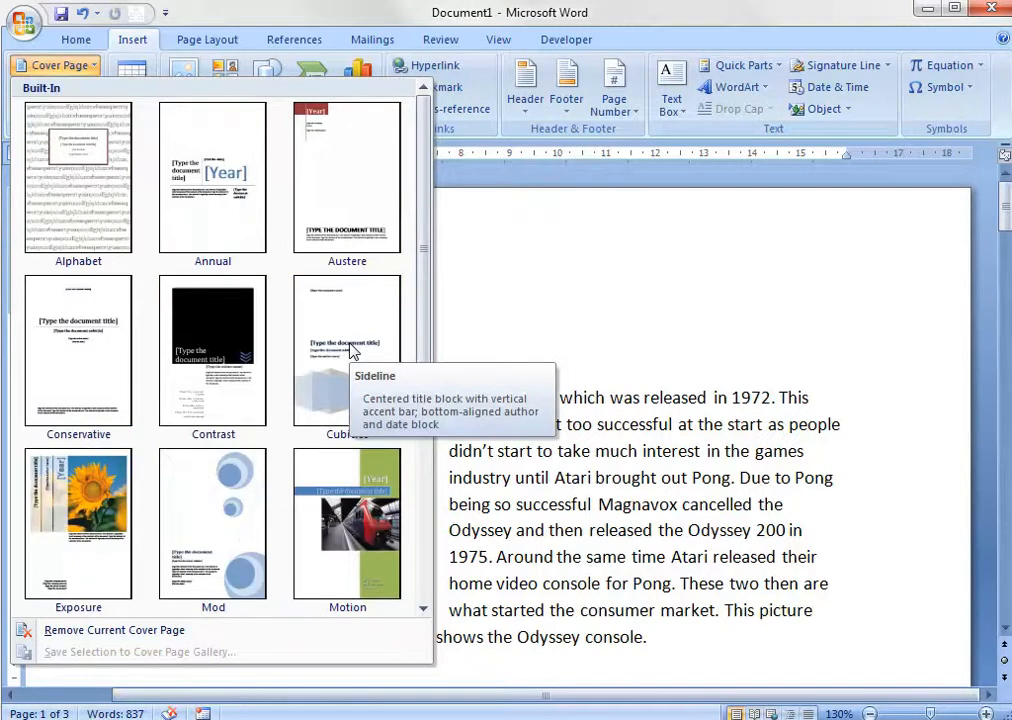
{"action": "left_click", "coordinate": [353, 354]}
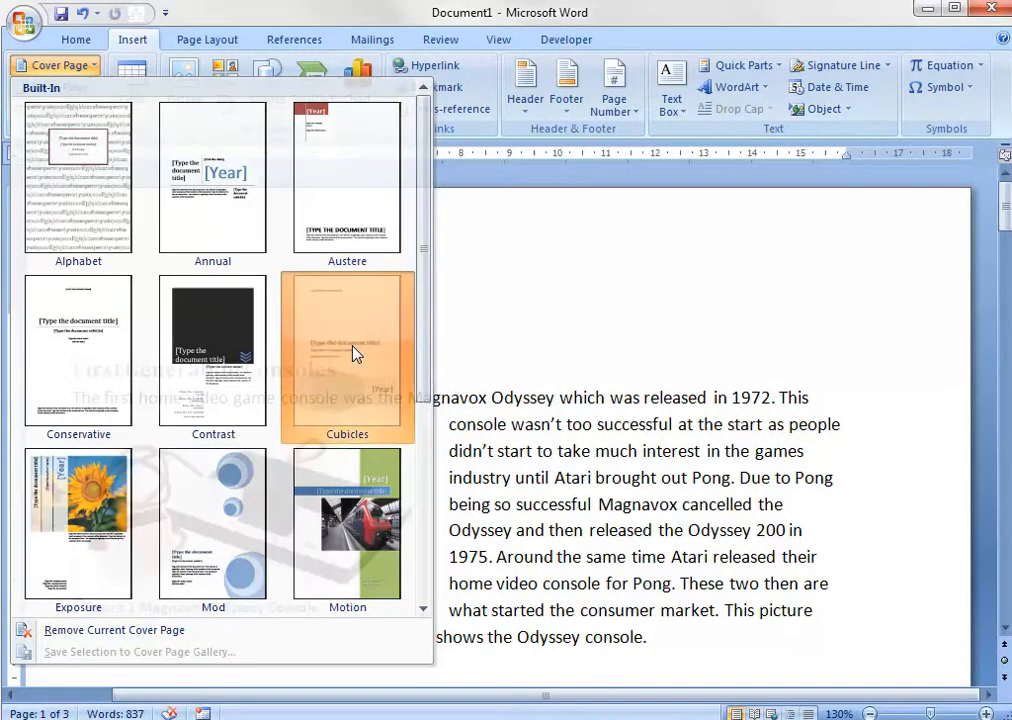
Look over the new cover page's company, title, subtitle, author and year fields at 90% zoom.
{"action": "scroll", "coordinate": [353, 345], "scroll_direction": "down", "scroll_amount": 12}
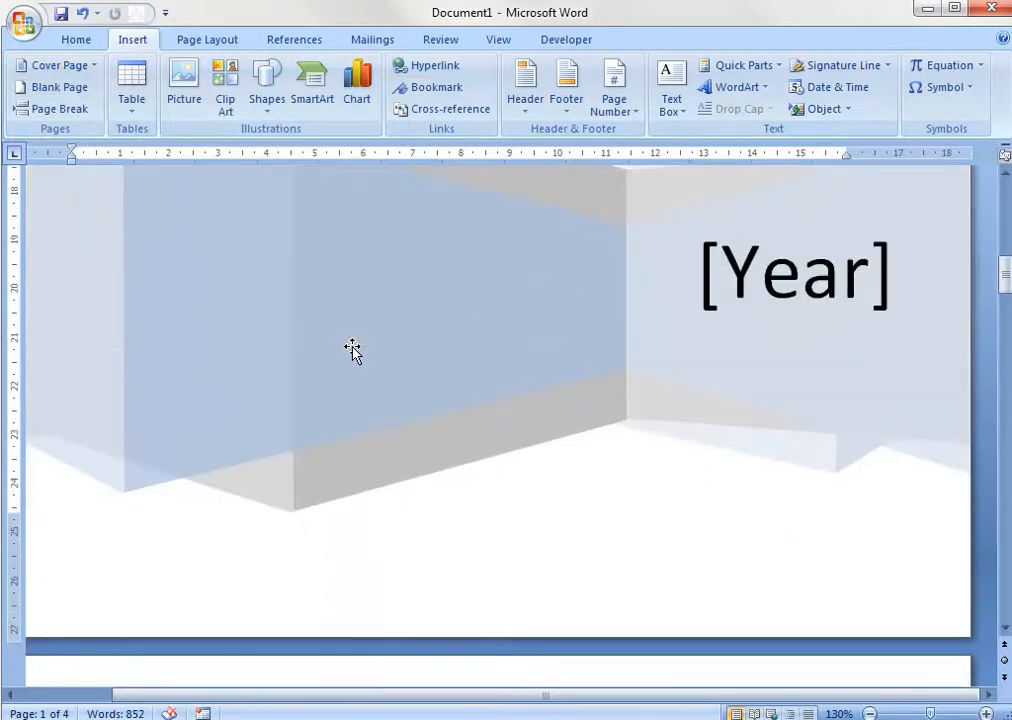
{"action": "key", "text": "ctrl+Home"}
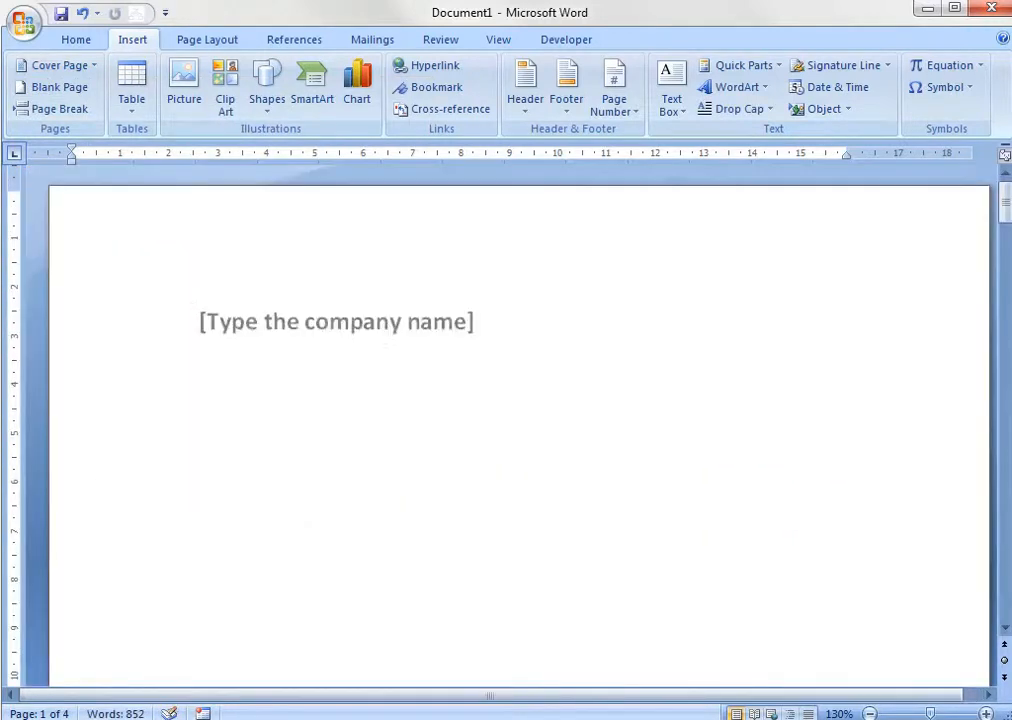
{"action": "scroll", "coordinate": [393, 395], "scroll_direction": "down", "scroll_amount": 4, "text": "ctrl"}
{"action": "scroll", "coordinate": [393, 395], "scroll_direction": "down", "scroll_amount": 3}
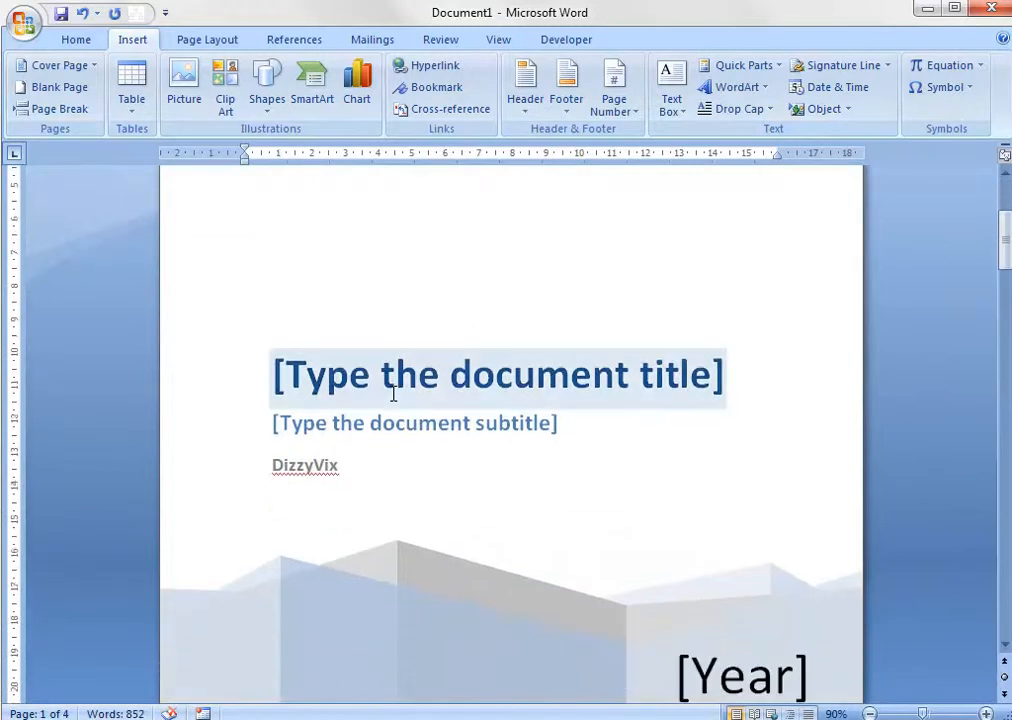
{"action": "scroll", "coordinate": [393, 395], "scroll_direction": "down", "scroll_amount": 2}
{"action": "scroll", "coordinate": [393, 395], "scroll_direction": "up", "scroll_amount": 1}
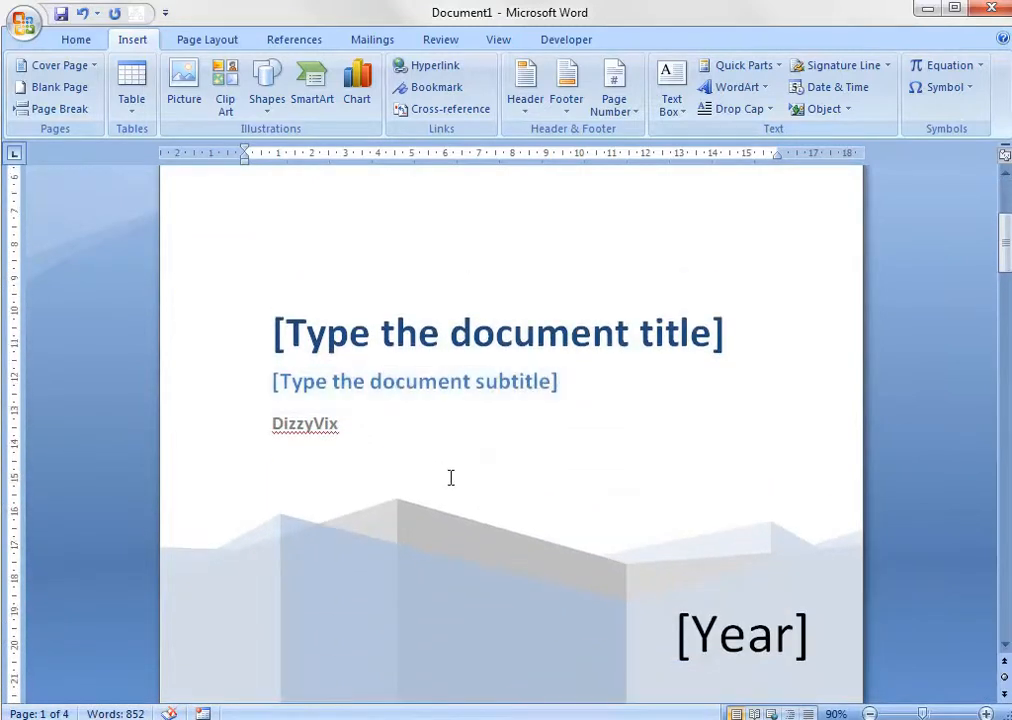
{"action": "left_click", "coordinate": [338, 424]}
{"action": "left_click", "coordinate": [395, 425]}
Set the Year field on the cover page to 2013.
{"action": "left_click", "coordinate": [768, 640]}
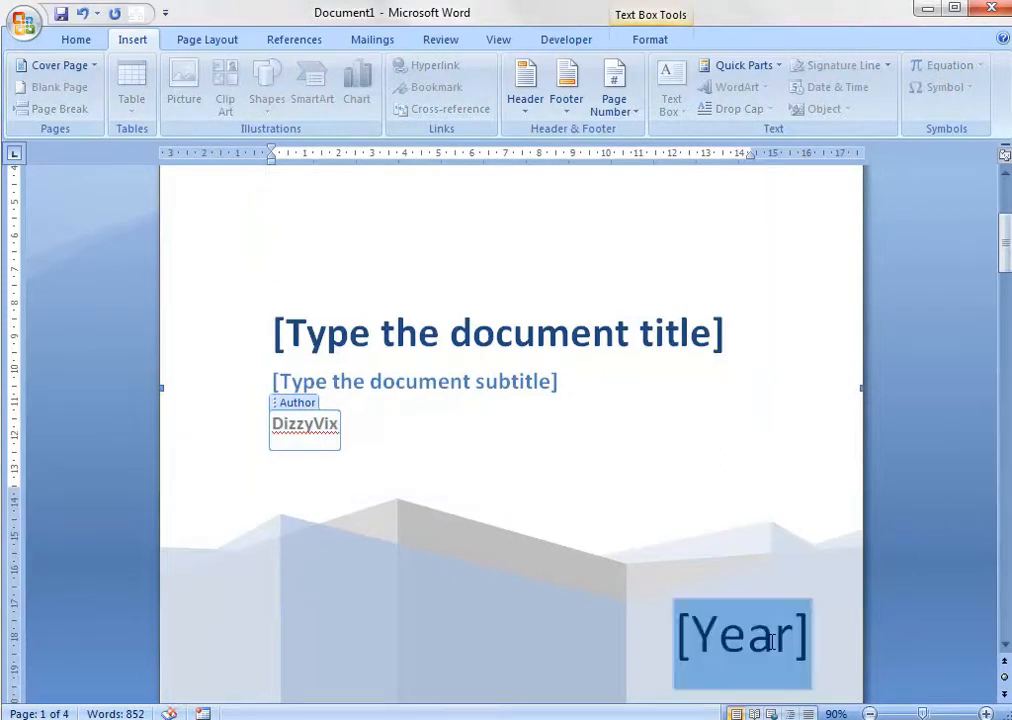
{"action": "left_click", "coordinate": [827, 645]}
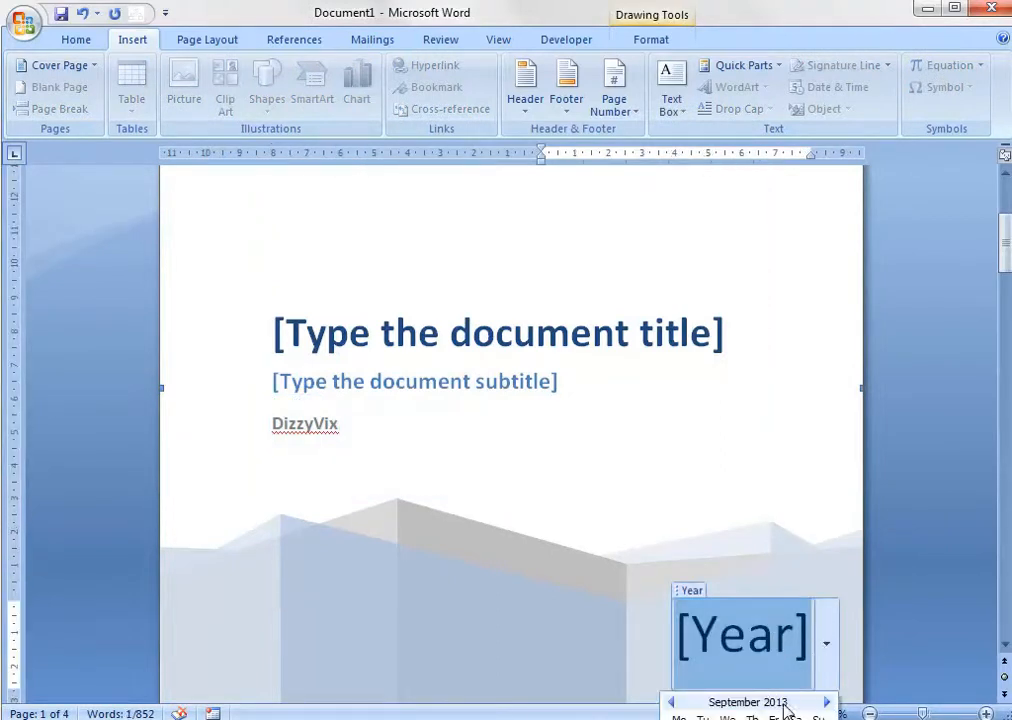
{"action": "key", "text": "Escape"}
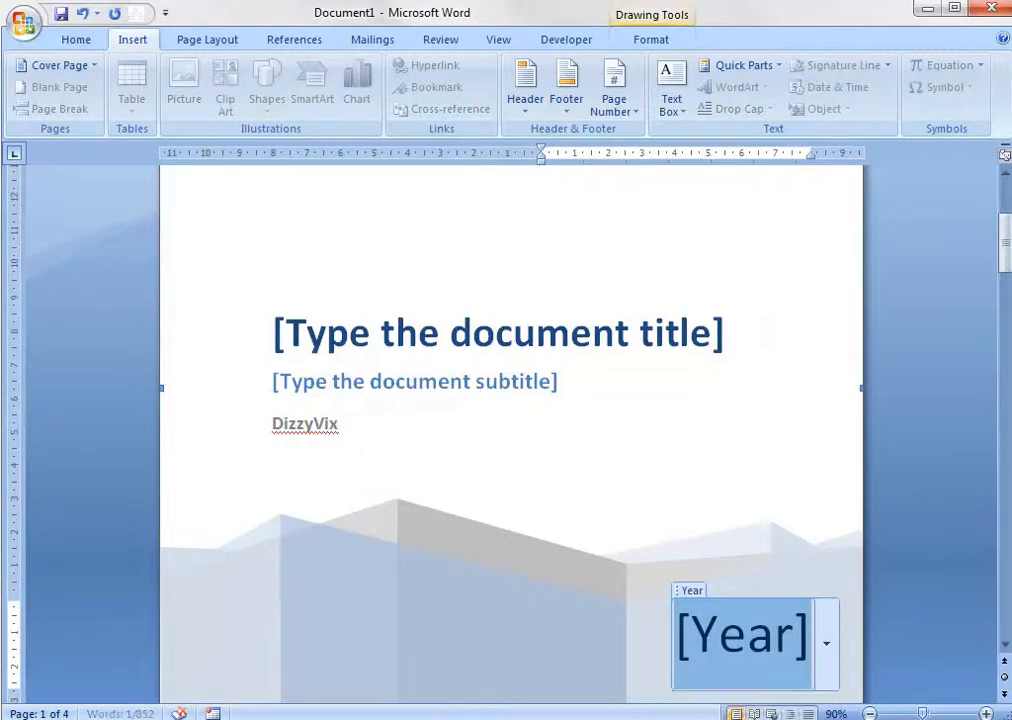
{"action": "type", "text": "13"}
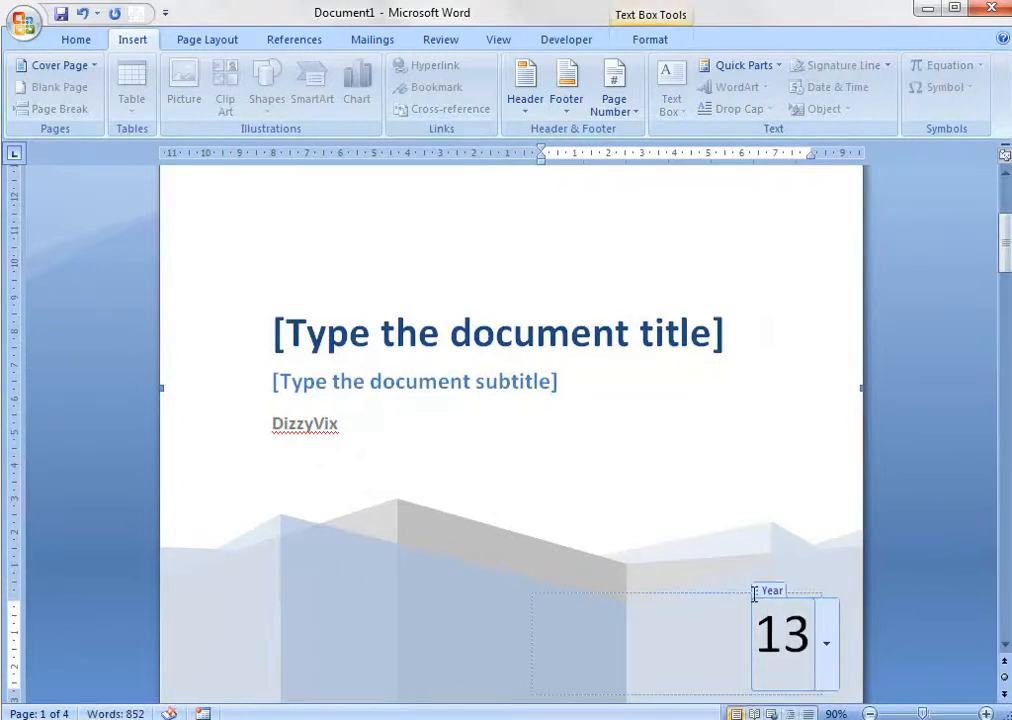
{"action": "left_click", "coordinate": [682, 474]}
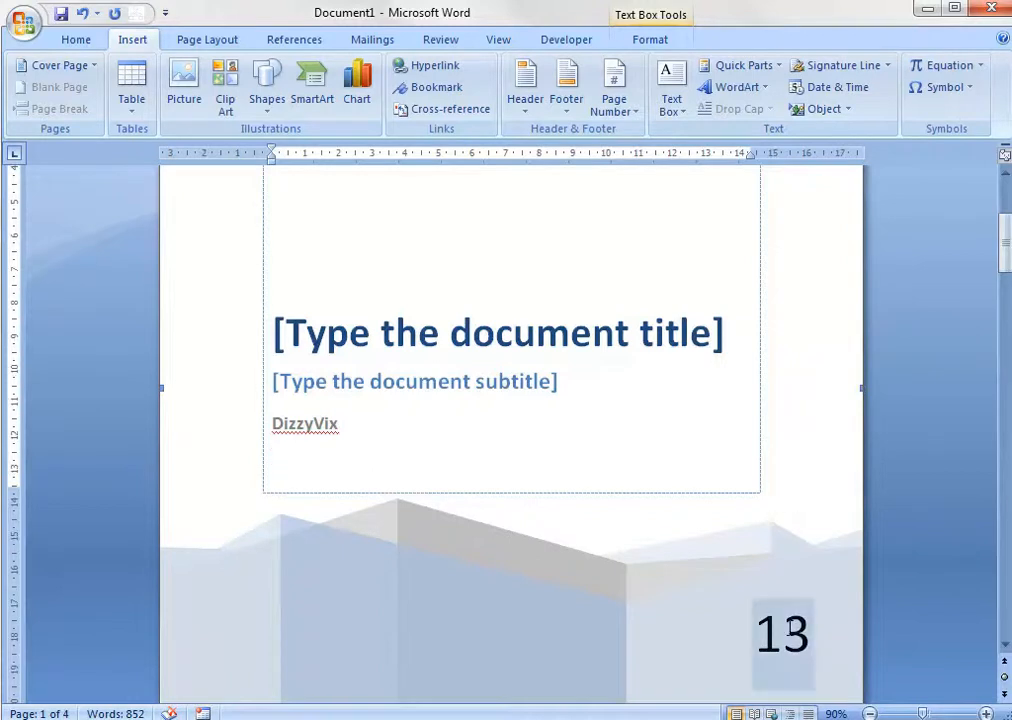
{"action": "left_click", "coordinate": [778, 618]}
{"action": "left_click", "coordinate": [762, 612]}
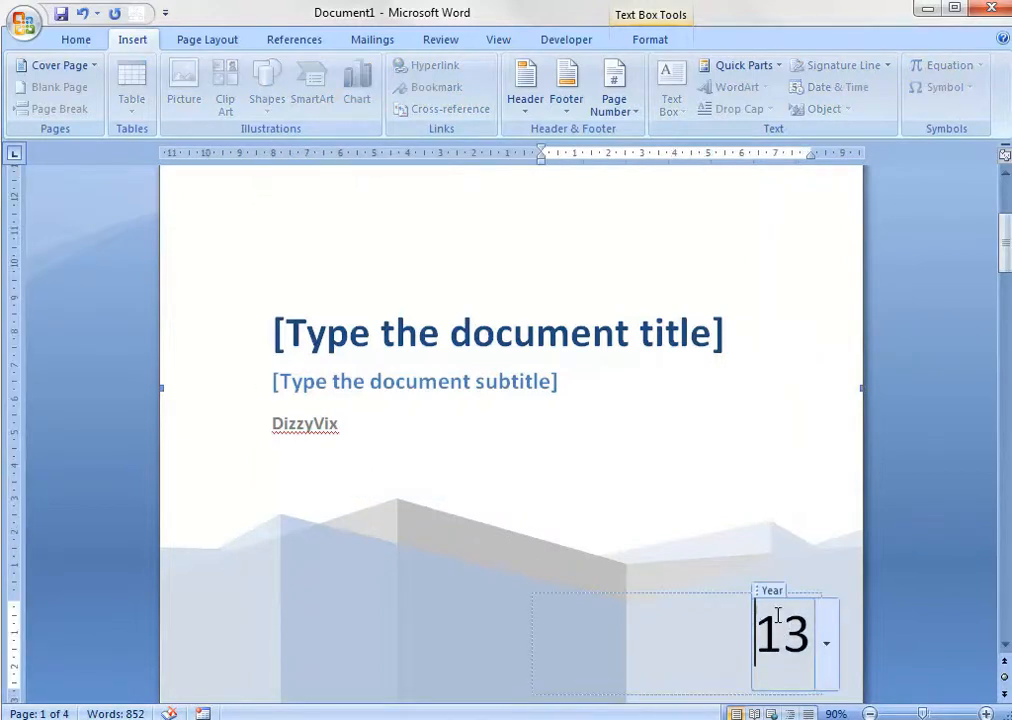
{"action": "type", "text": "20"}
{"action": "scroll", "coordinate": [800, 507], "scroll_direction": "up", "scroll_amount": 3}
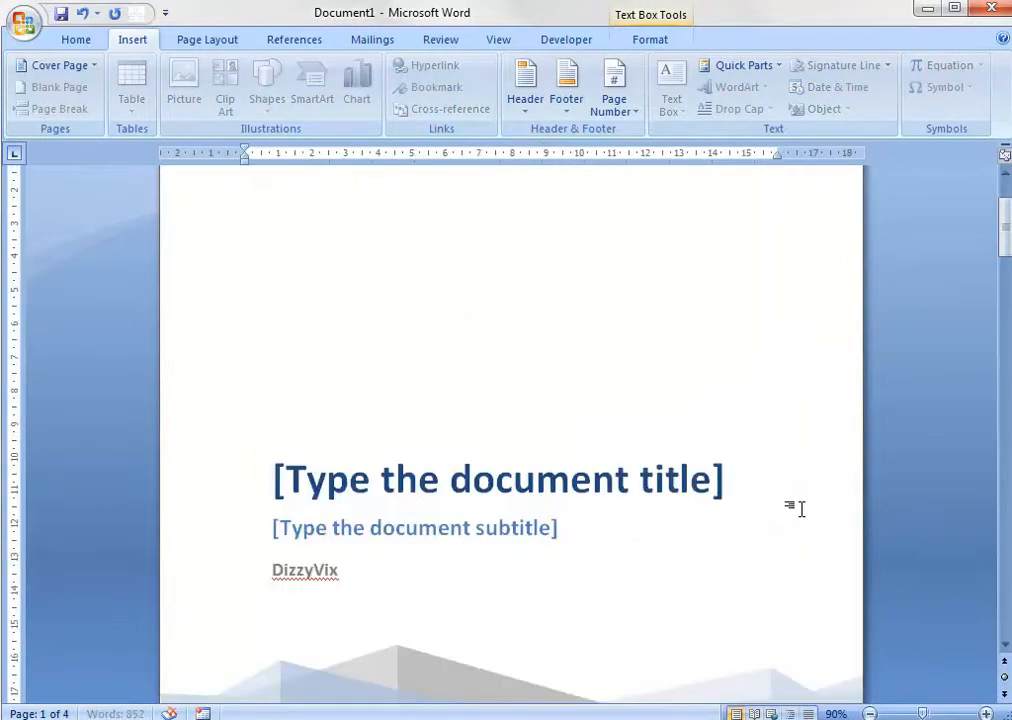
{"action": "left_click", "coordinate": [800, 506]}
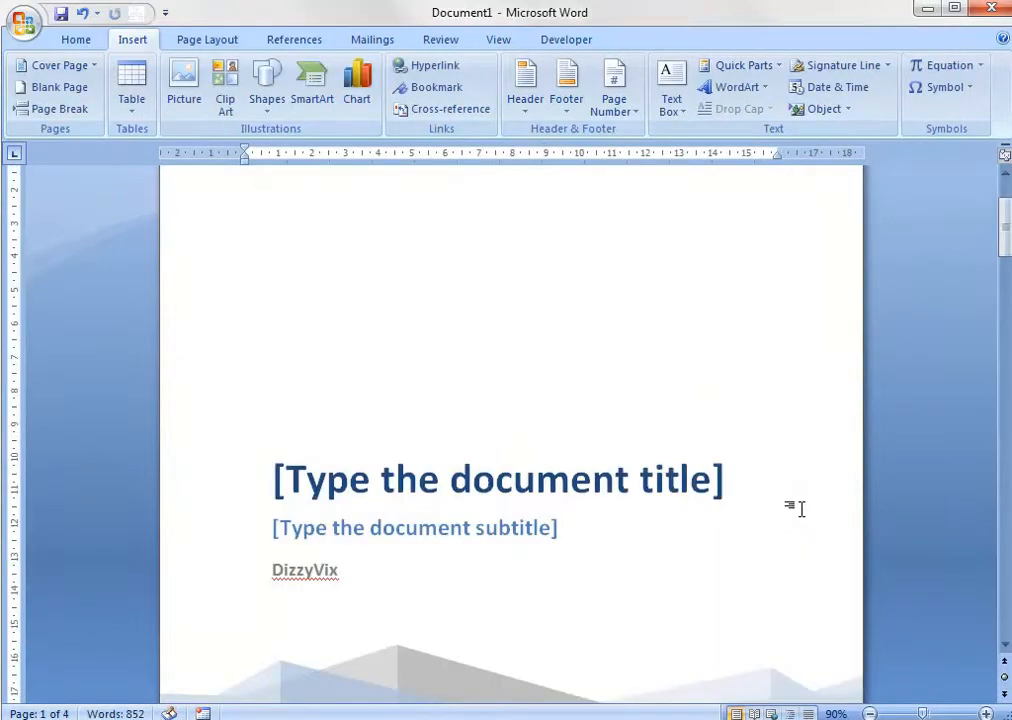
Fill in the cover page with the title "Game Consoles" and the subtitle "Quick History".
{"action": "left_click", "coordinate": [718, 483]}
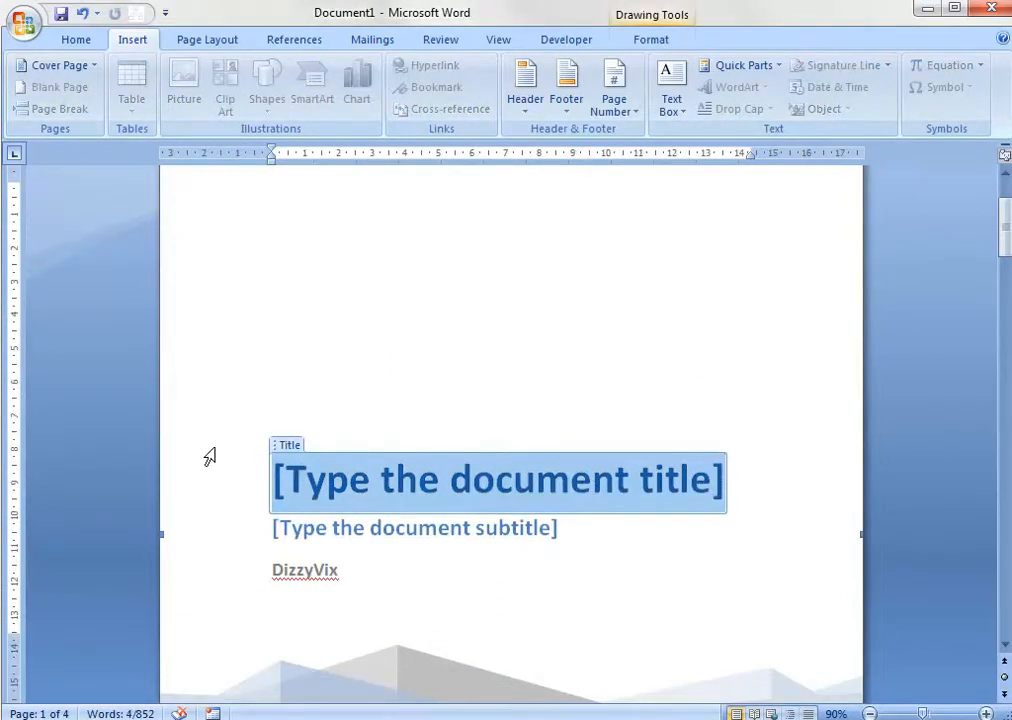
{"action": "type", "text": "Ga"}
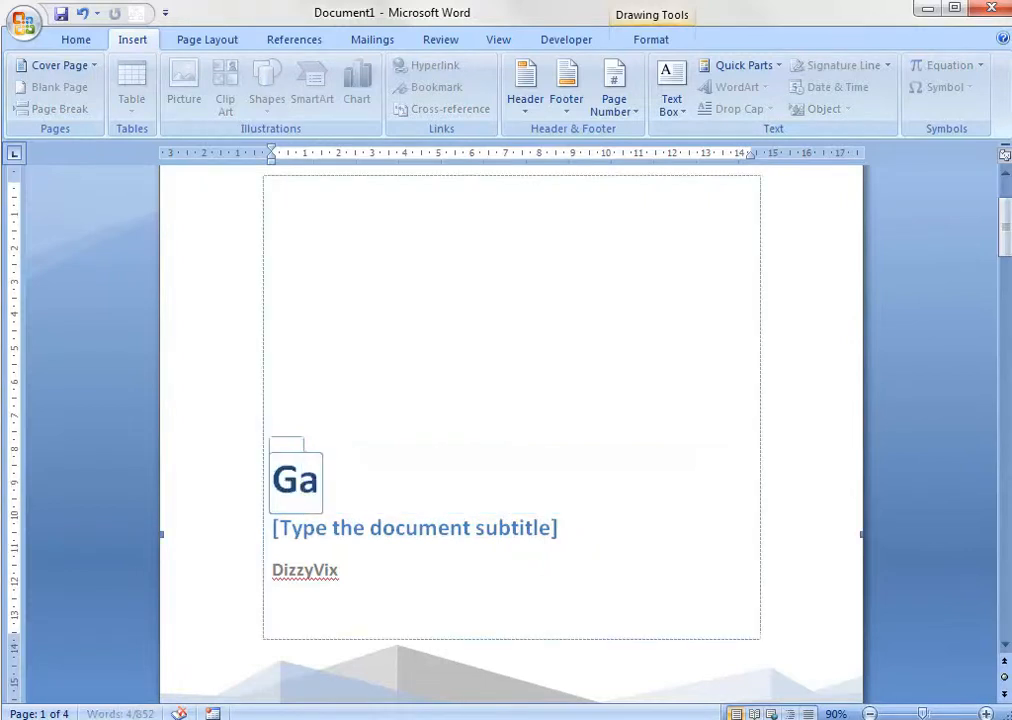
{"action": "type", "text": "me Con"}
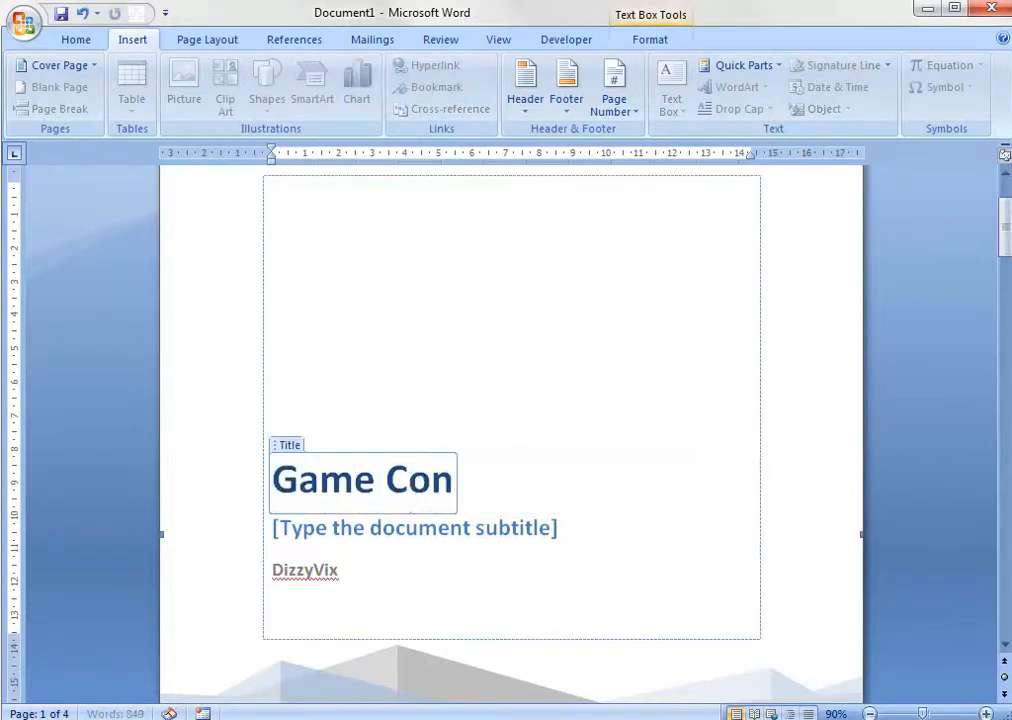
{"action": "type", "text": "soles"}
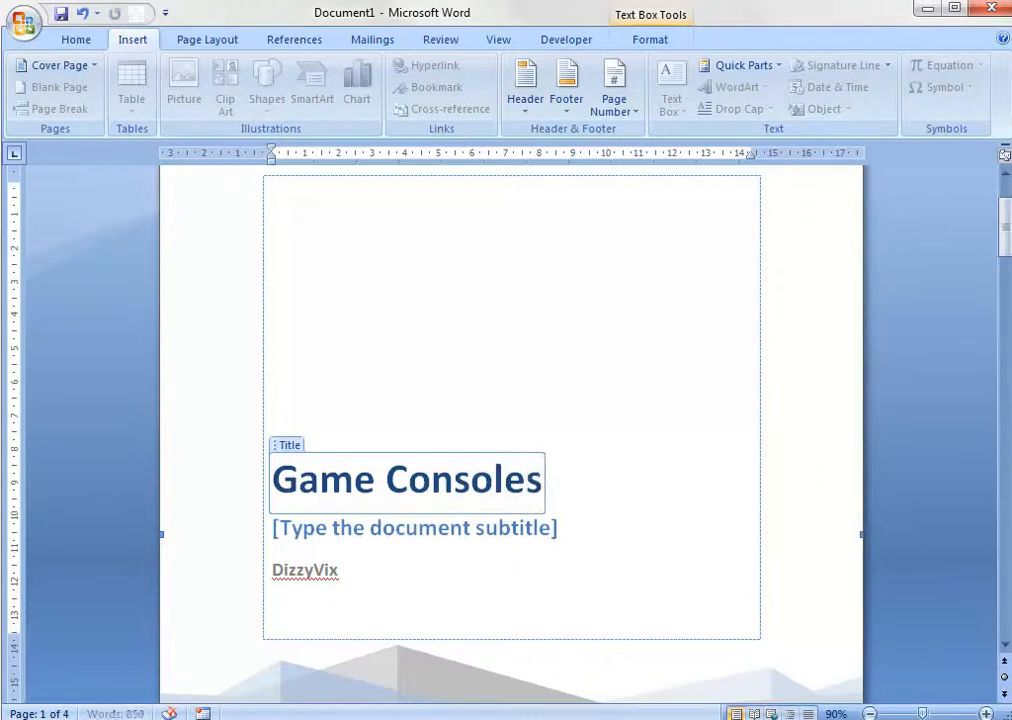
{"action": "left_click", "coordinate": [556, 535]}
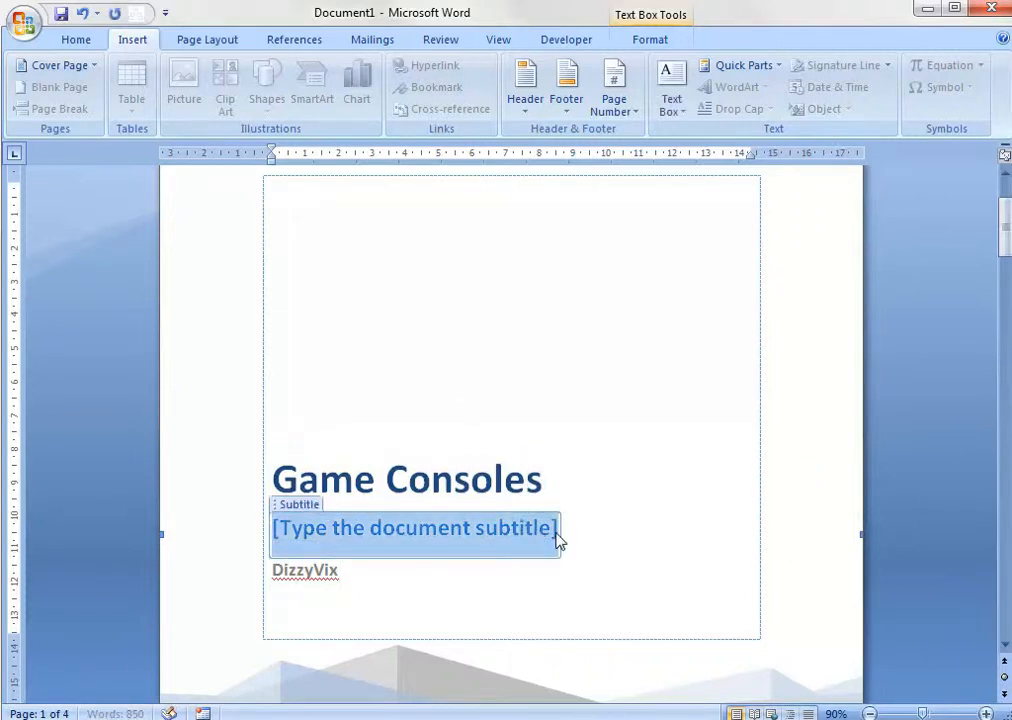
{"action": "type", "text": "Q"}
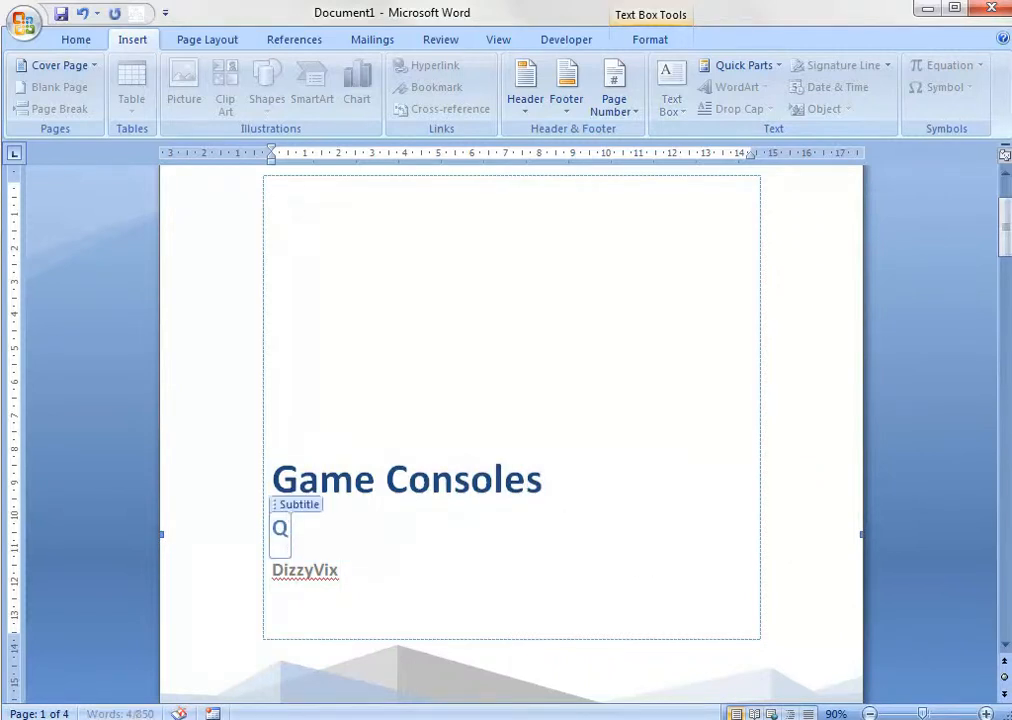
{"action": "type", "text": "uick History"}
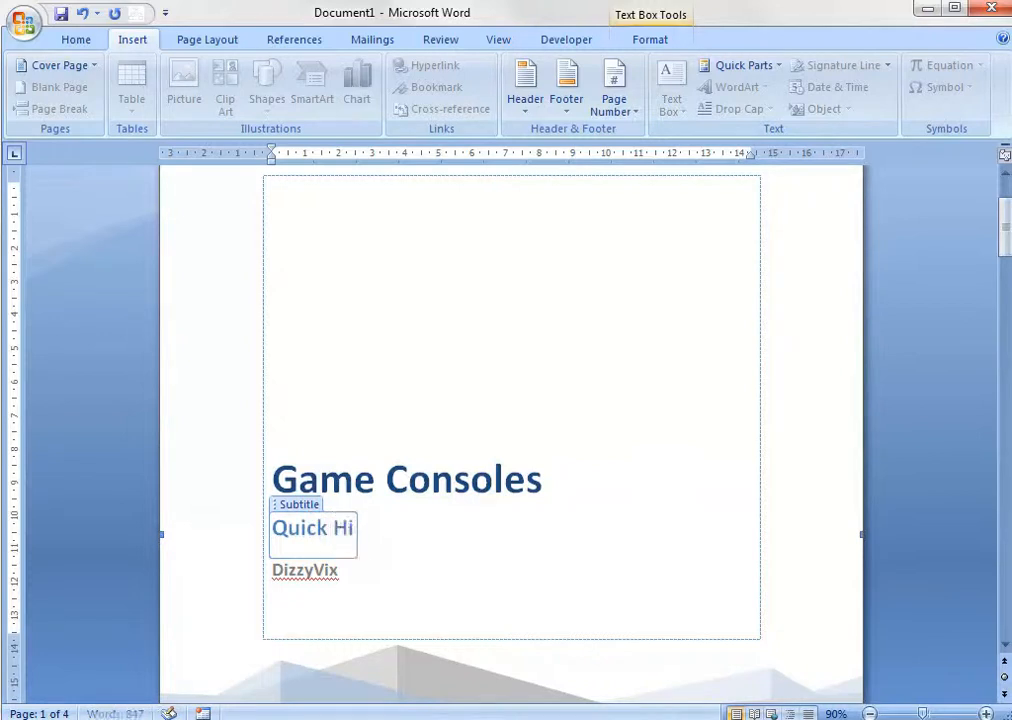
Delete the company name placeholder from the cover page.
{"action": "left_click", "coordinate": [705, 470]}
{"action": "scroll", "coordinate": [675, 575], "scroll_direction": "up", "scroll_amount": 3}
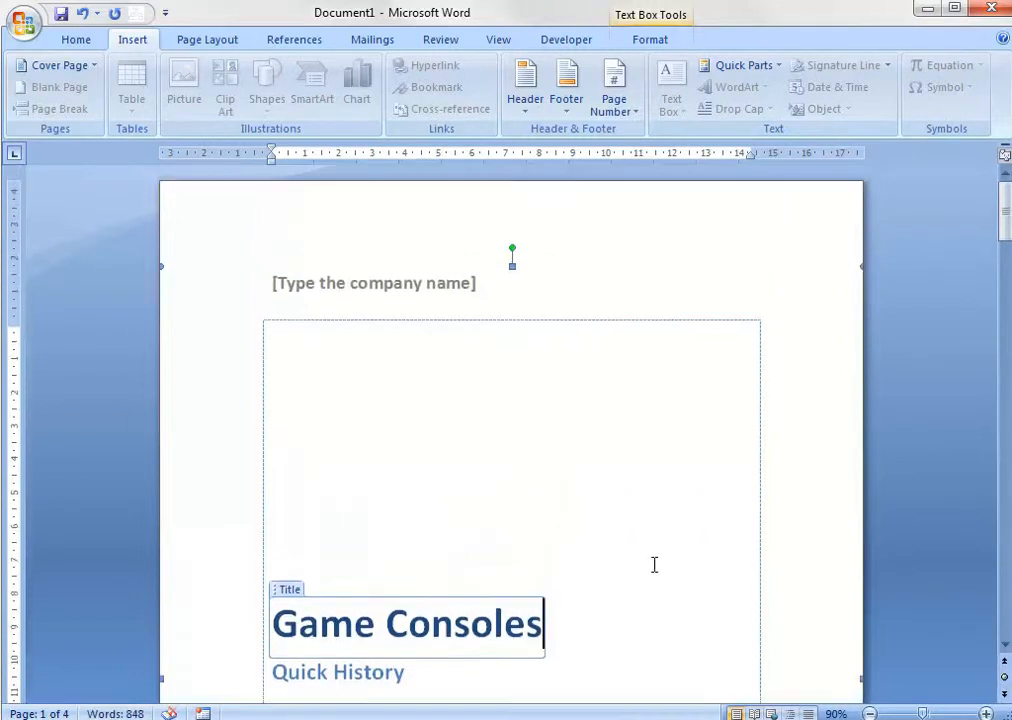
{"action": "left_click", "coordinate": [384, 283]}
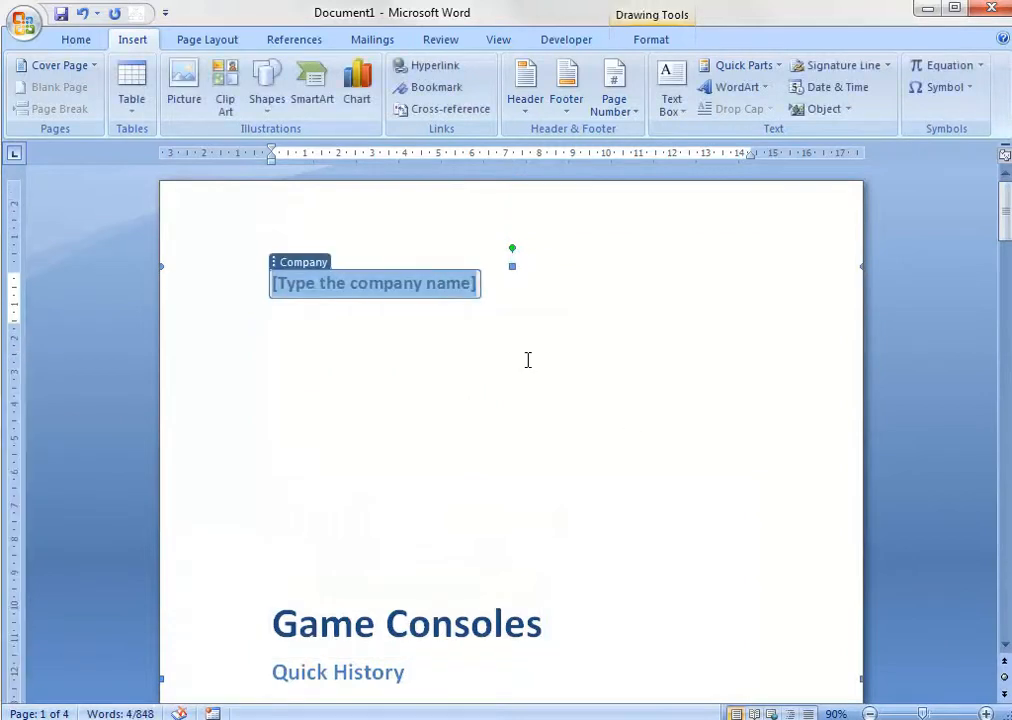
{"action": "key", "text": "Delete"}
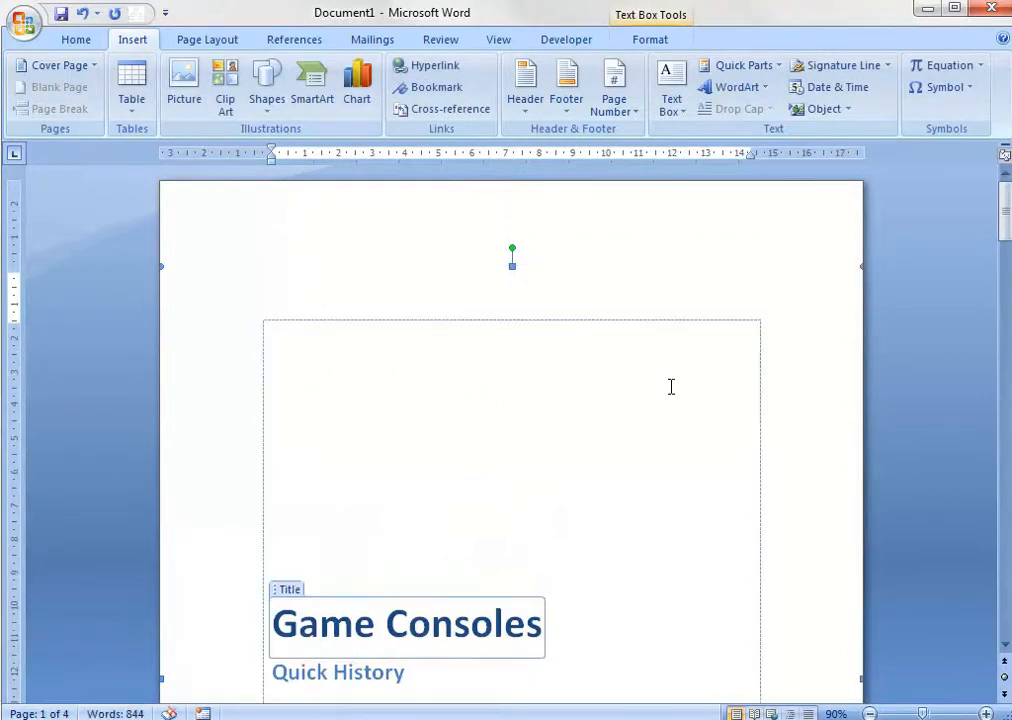
Insert a blank page between the cover page and the First Generation Consoles section.
{"action": "scroll", "coordinate": [755, 386], "scroll_direction": "down", "scroll_amount": 3}
{"action": "scroll", "coordinate": [755, 386], "scroll_direction": "down", "scroll_amount": 5}
{"action": "scroll", "coordinate": [755, 386], "scroll_direction": "down", "scroll_amount": 6}
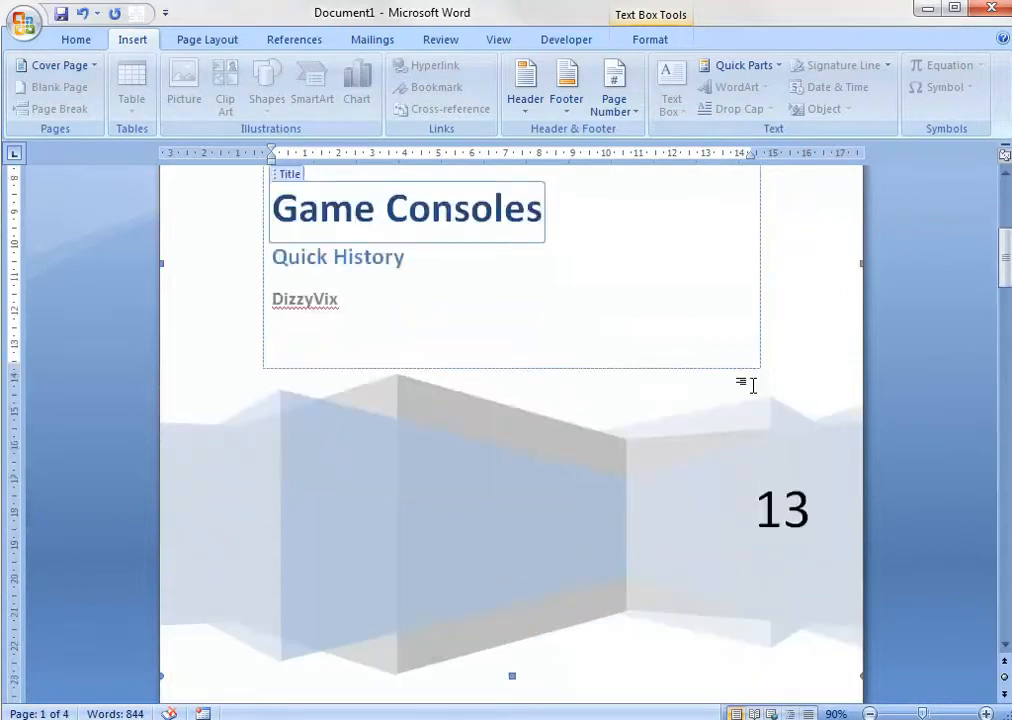
{"action": "scroll", "coordinate": [755, 386], "scroll_direction": "up", "scroll_amount": 7}
{"action": "scroll", "coordinate": [755, 386], "scroll_direction": "down", "scroll_amount": 10}
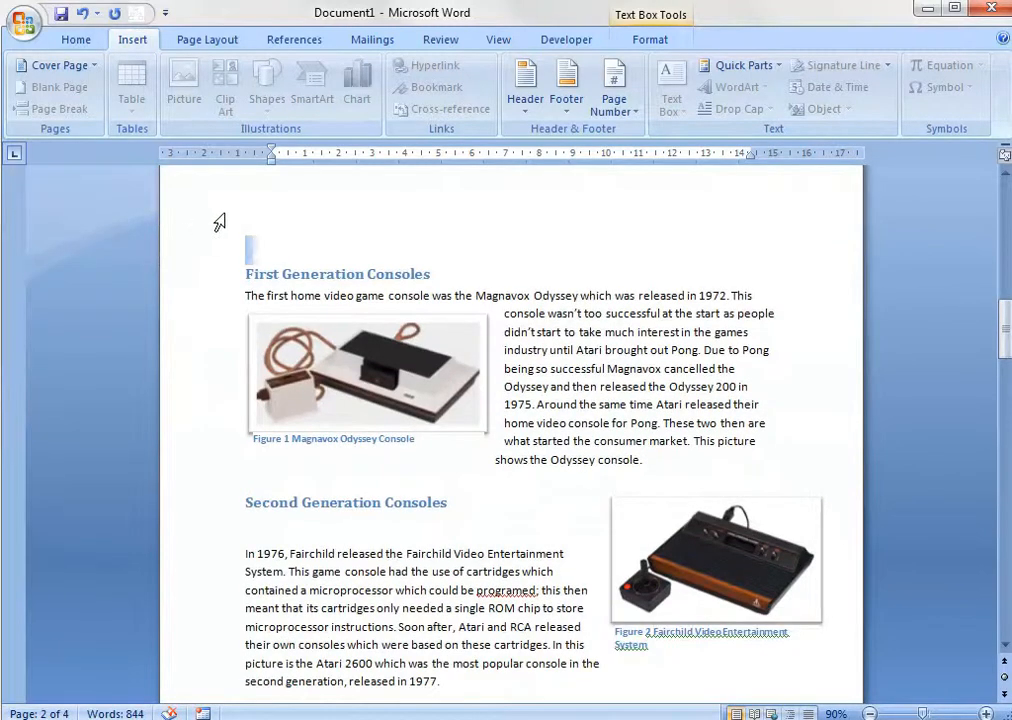
{"action": "left_click", "coordinate": [220, 222]}
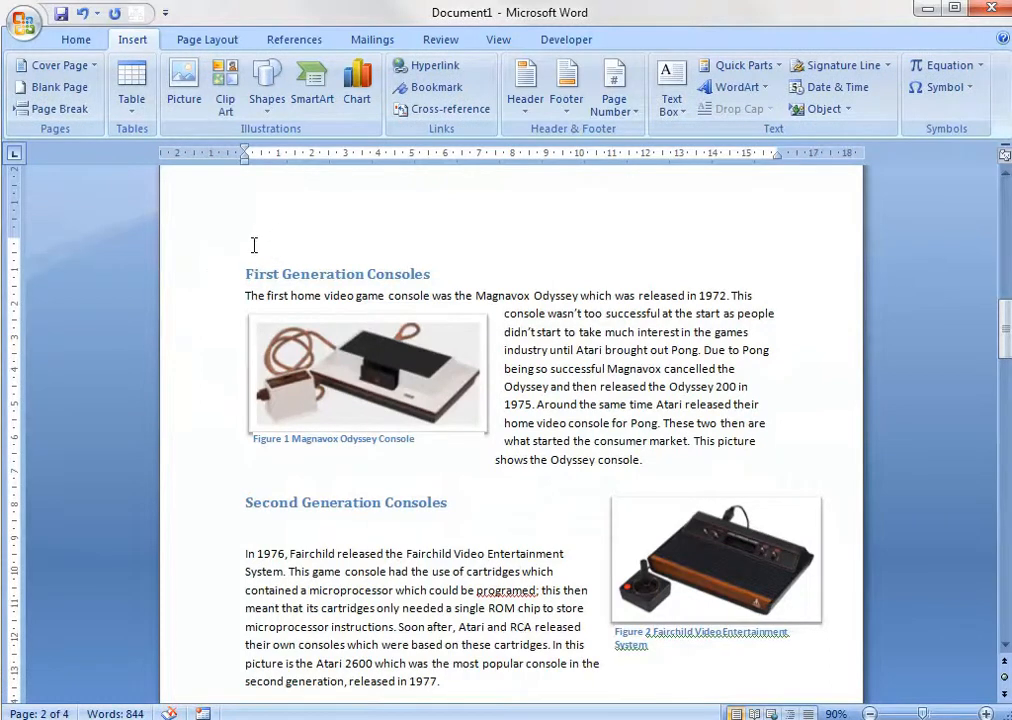
{"action": "left_click", "coordinate": [70, 88]}
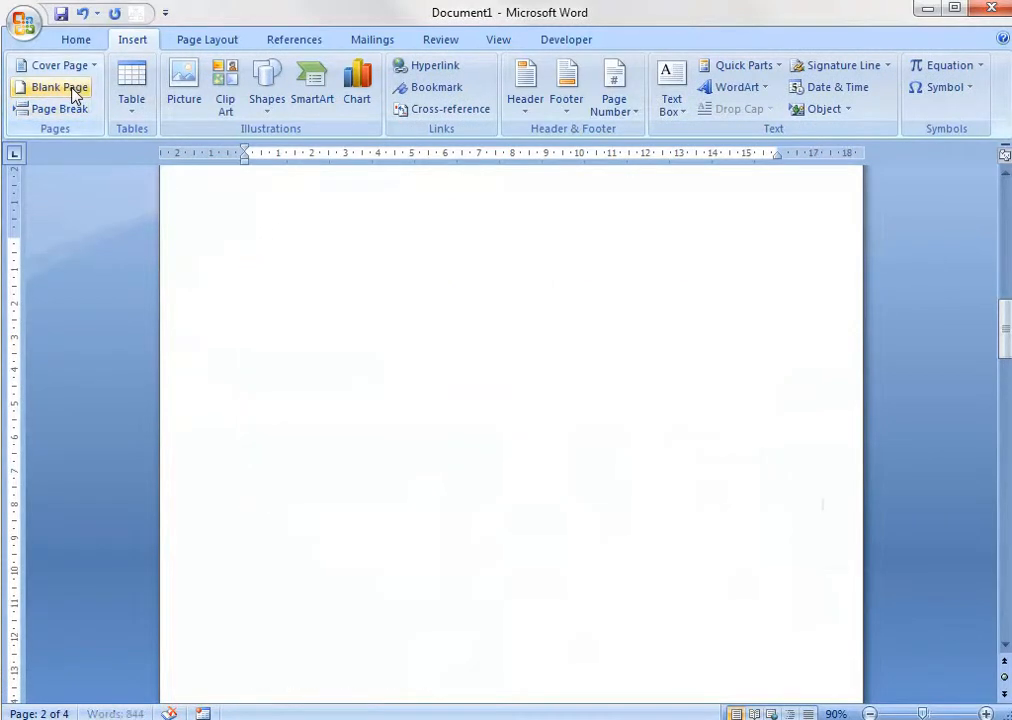
{"action": "scroll", "coordinate": [312, 537], "scroll_direction": "up", "scroll_amount": 15}
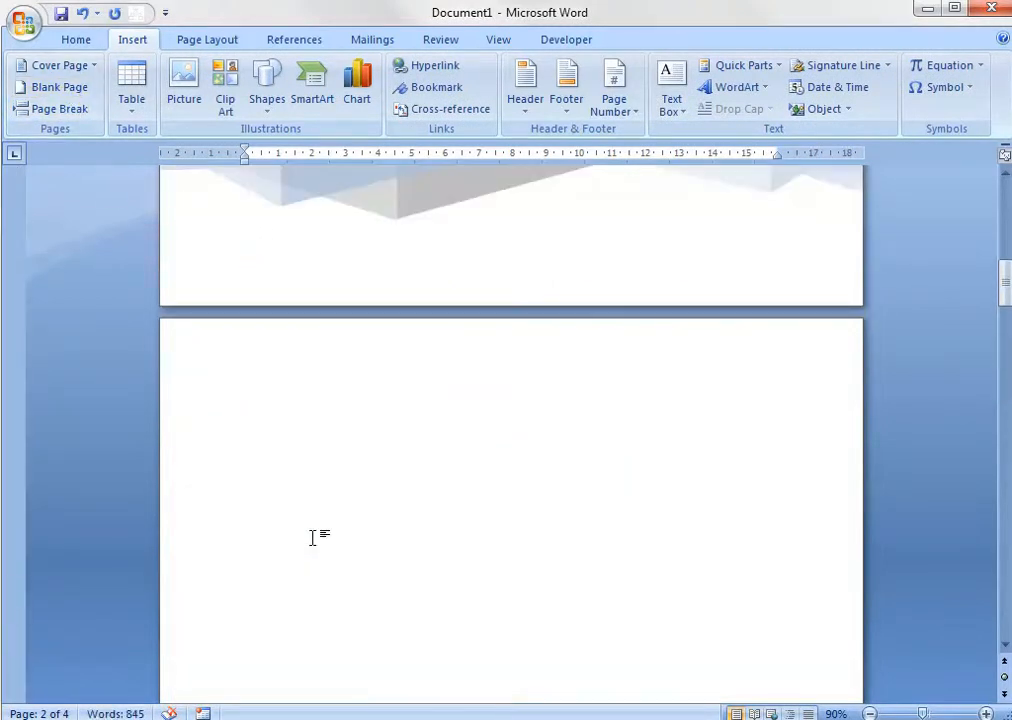
{"action": "scroll", "coordinate": [312, 537], "scroll_direction": "down", "scroll_amount": 10}
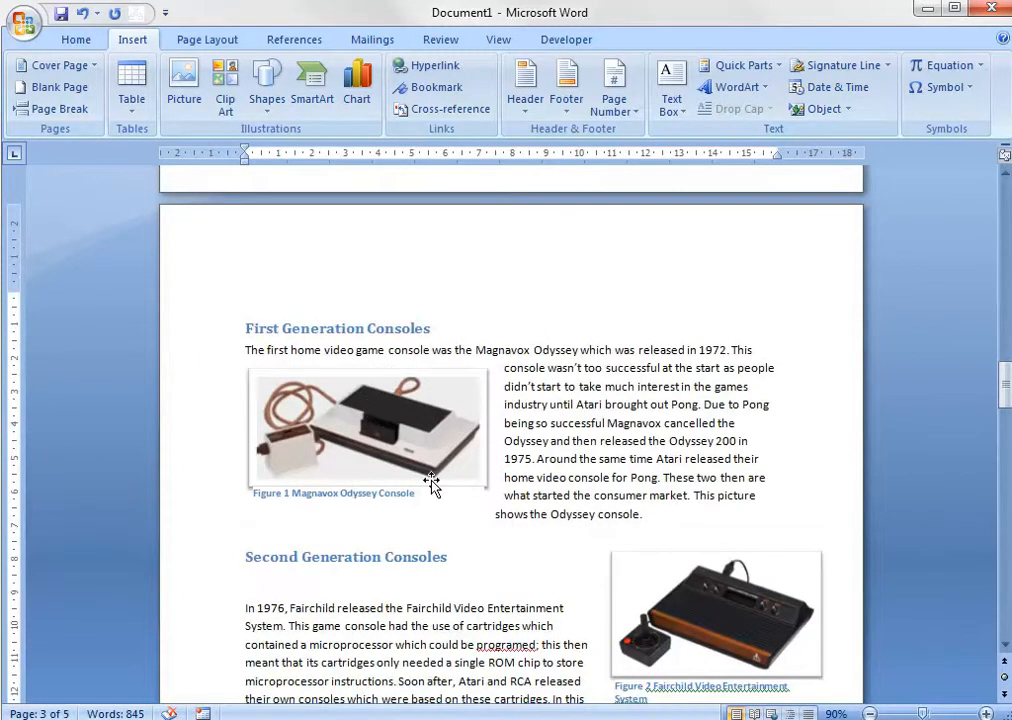
Insert the built-in Automatic Table 1 table of contents on the blank second page.
{"action": "scroll", "coordinate": [431, 483], "scroll_direction": "up", "scroll_amount": 10}
{"action": "scroll", "coordinate": [431, 483], "scroll_direction": "up", "scroll_amount": 15}
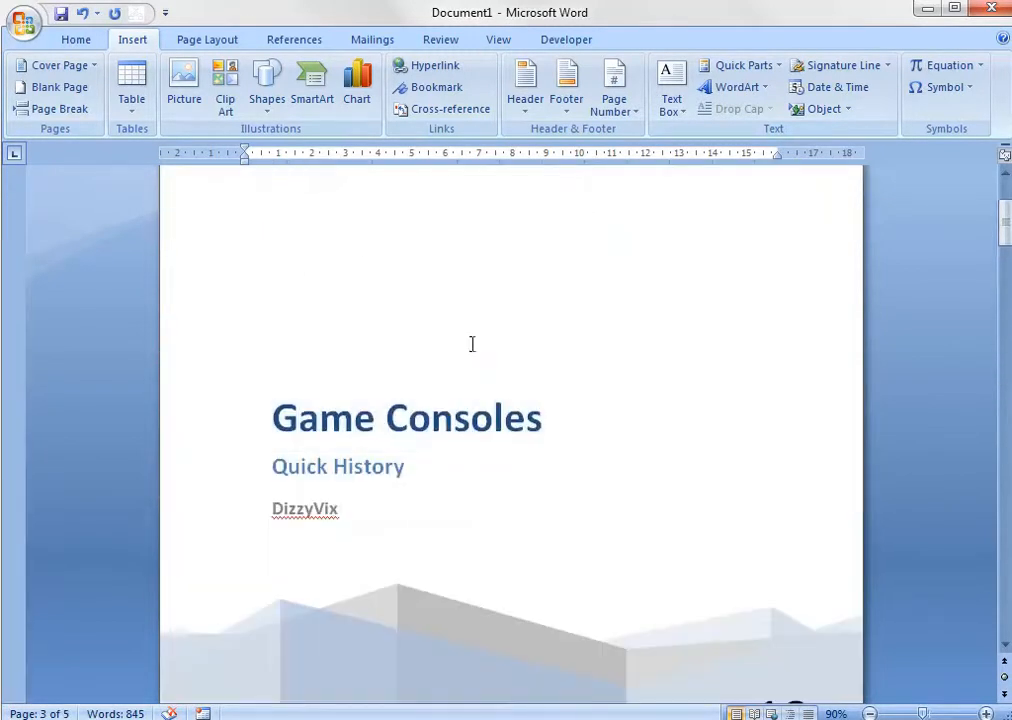
{"action": "scroll", "coordinate": [500, 420], "scroll_direction": "down", "scroll_amount": 4}
{"action": "scroll", "coordinate": [525, 493], "scroll_direction": "down", "scroll_amount": 12}
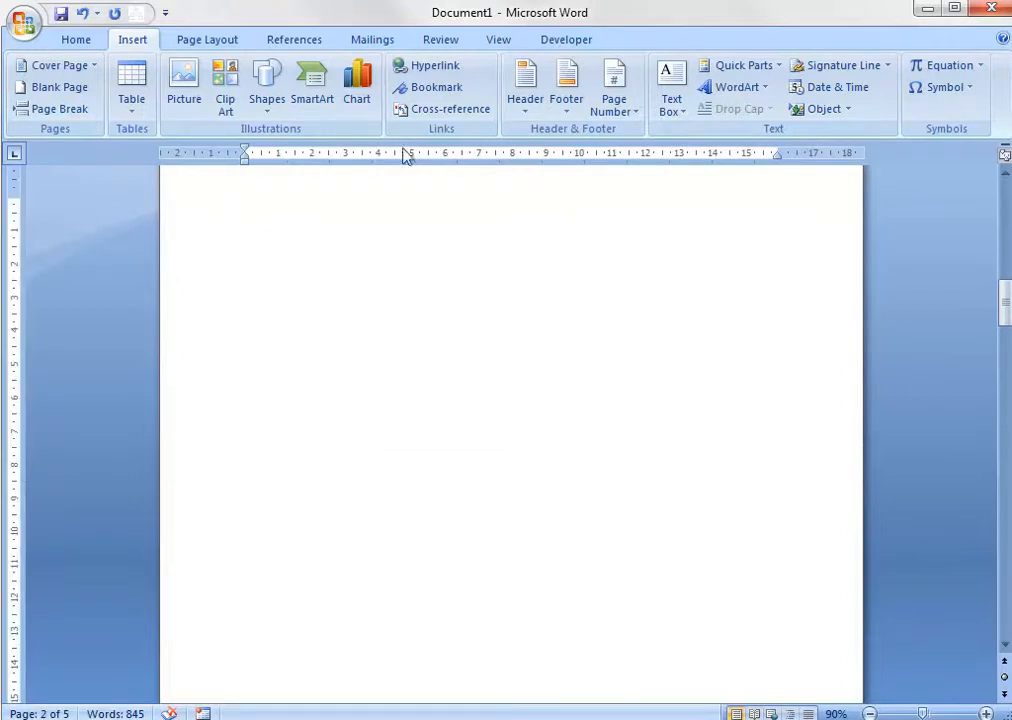
{"action": "left_click", "coordinate": [205, 41]}
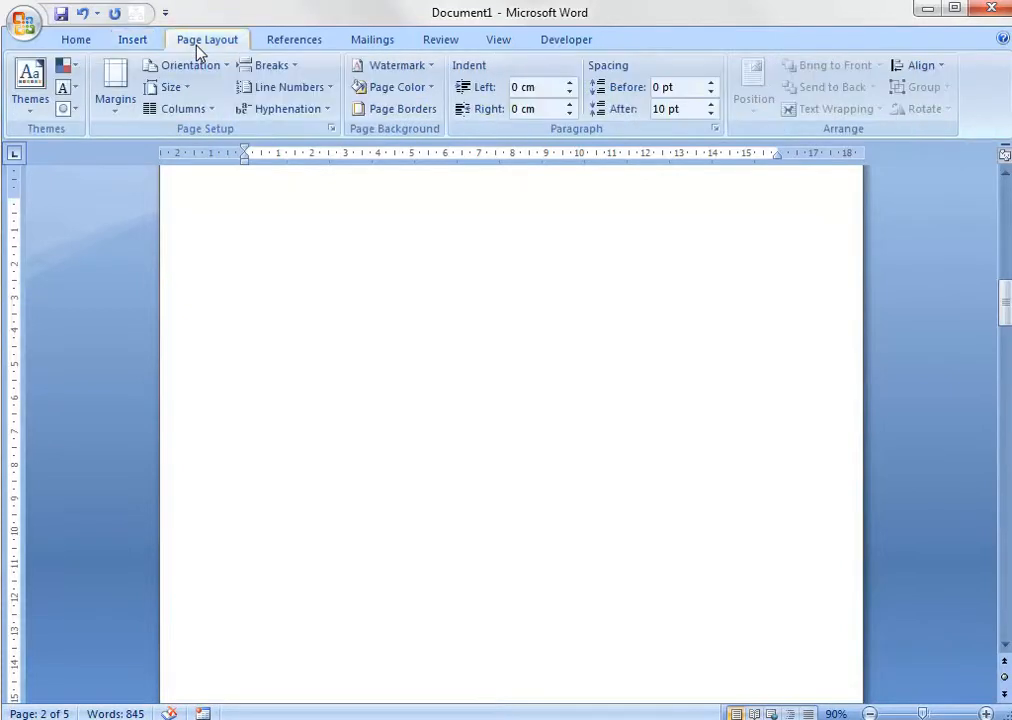
{"action": "left_click", "coordinate": [270, 38]}
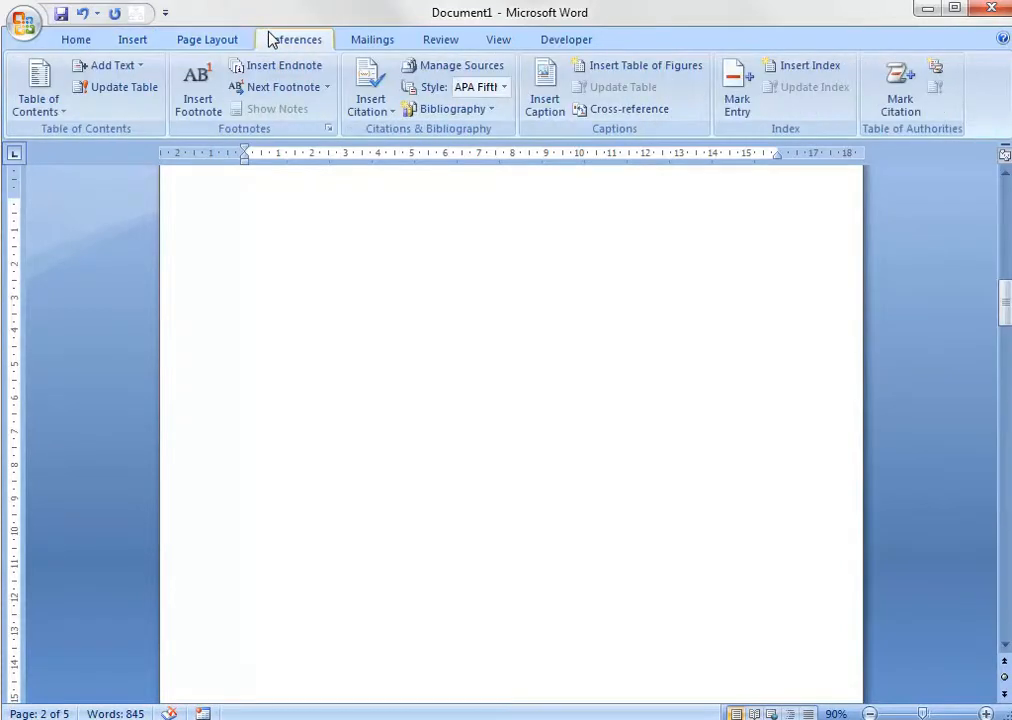
{"action": "left_click", "coordinate": [42, 107]}
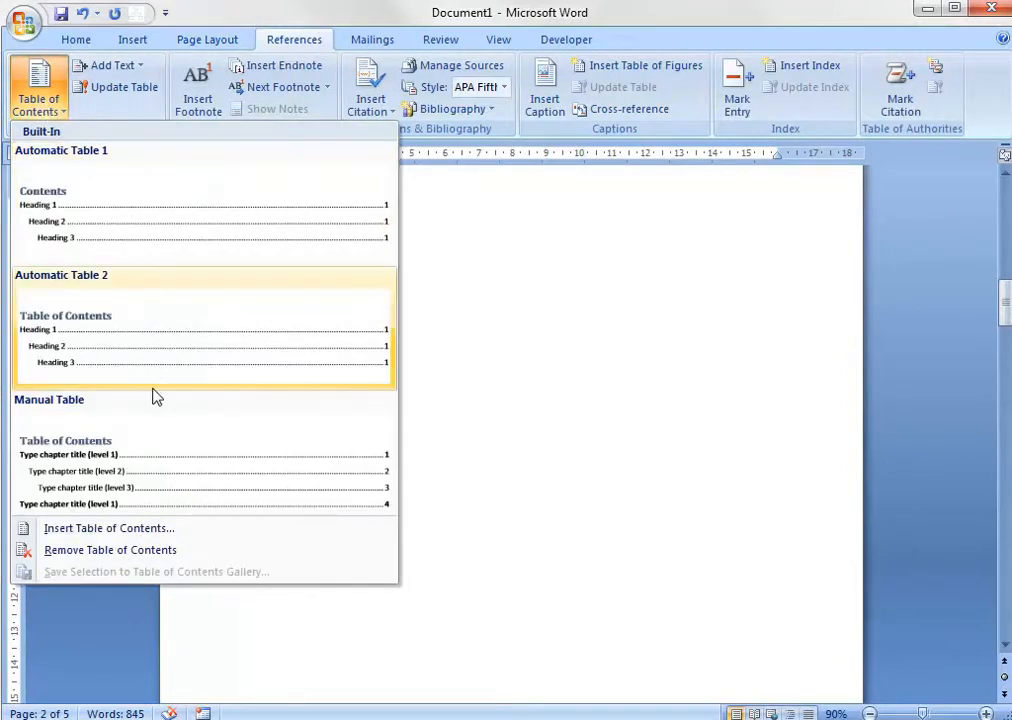
{"action": "left_click", "coordinate": [140, 243]}
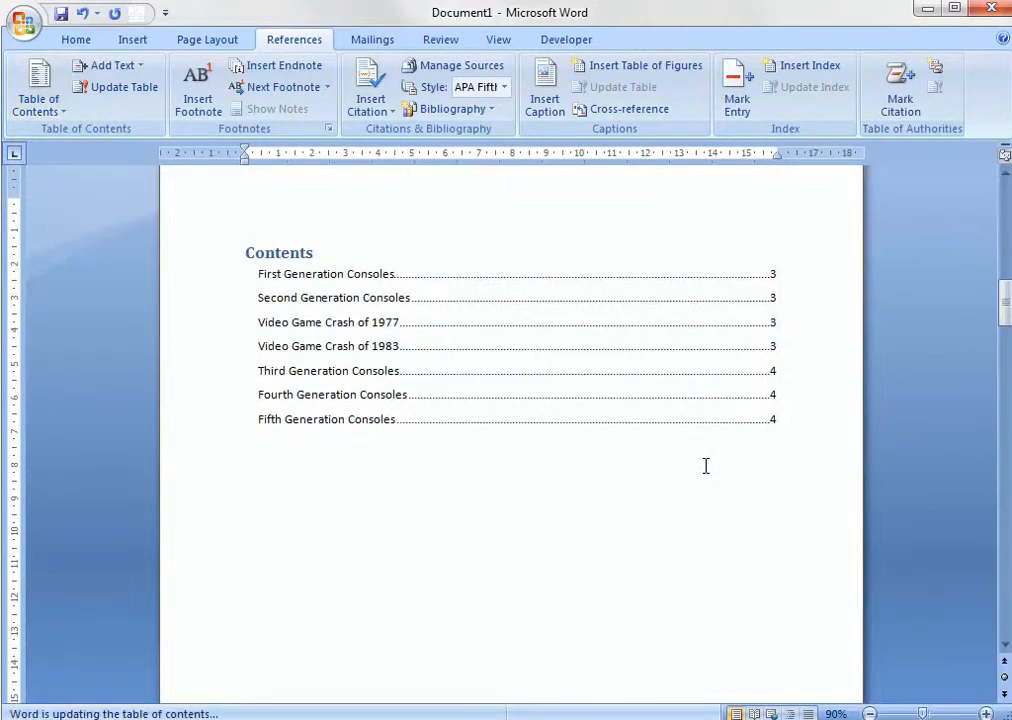
Examine the table of contents entries and page numbers against the section headings in the document.
{"action": "scroll", "coordinate": [705, 466], "scroll_direction": "down", "scroll_amount": 10}
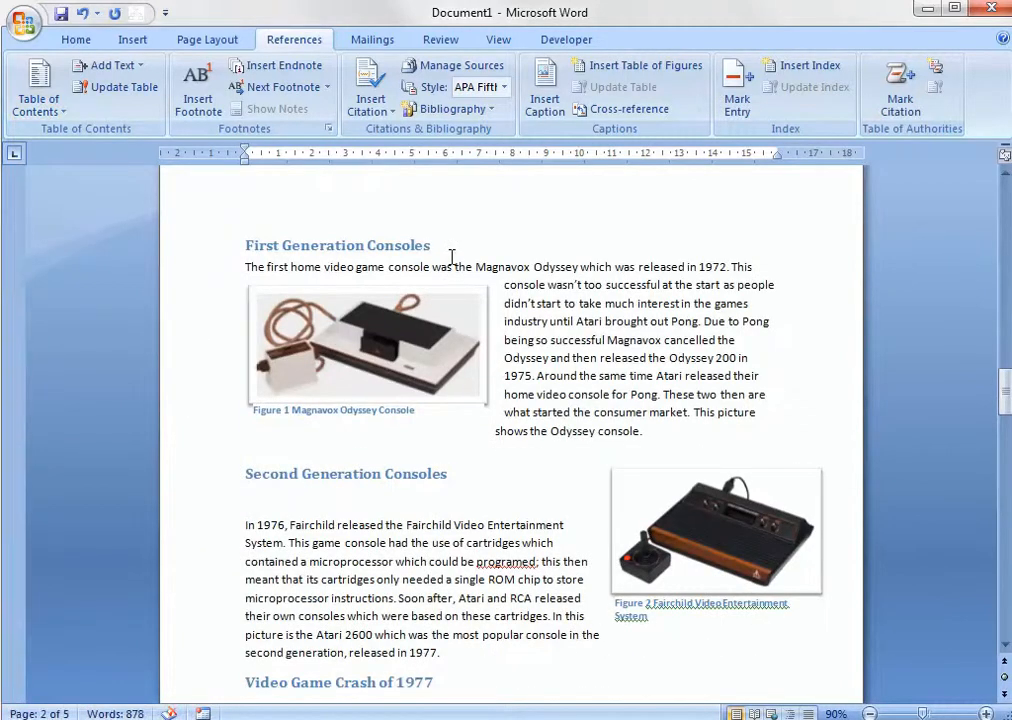
{"action": "left_click_drag", "start_coordinate": [452, 256], "coordinate": [209, 255]}
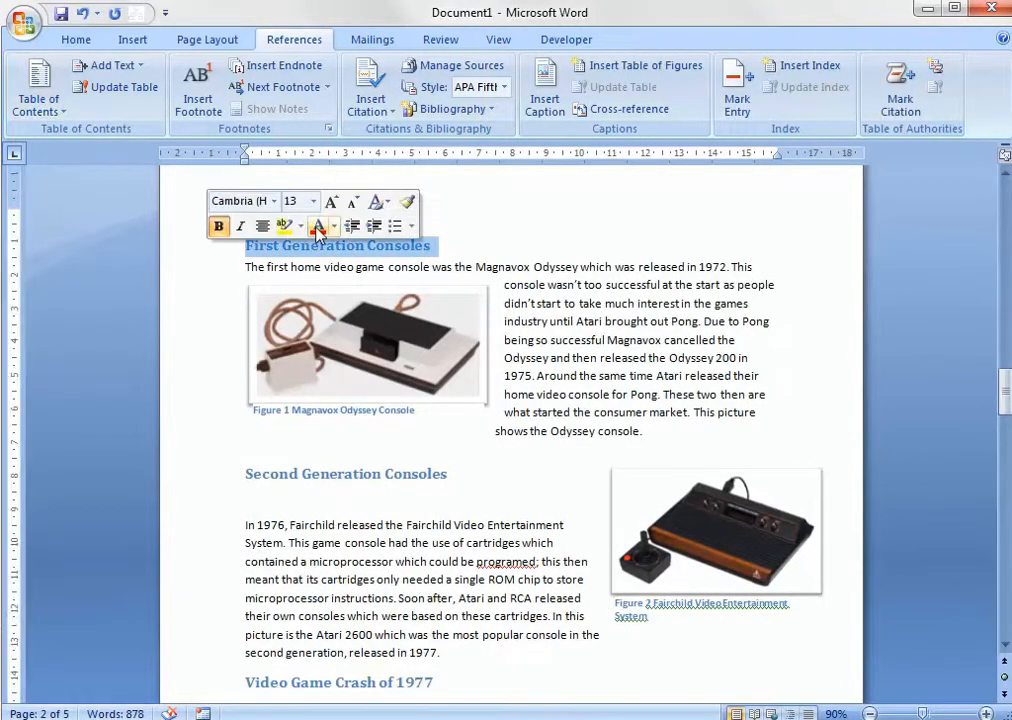
{"action": "scroll", "coordinate": [597, 350], "scroll_direction": "up", "scroll_amount": 10}
{"action": "scroll", "coordinate": [420, 348], "scroll_direction": "up", "scroll_amount": 3}
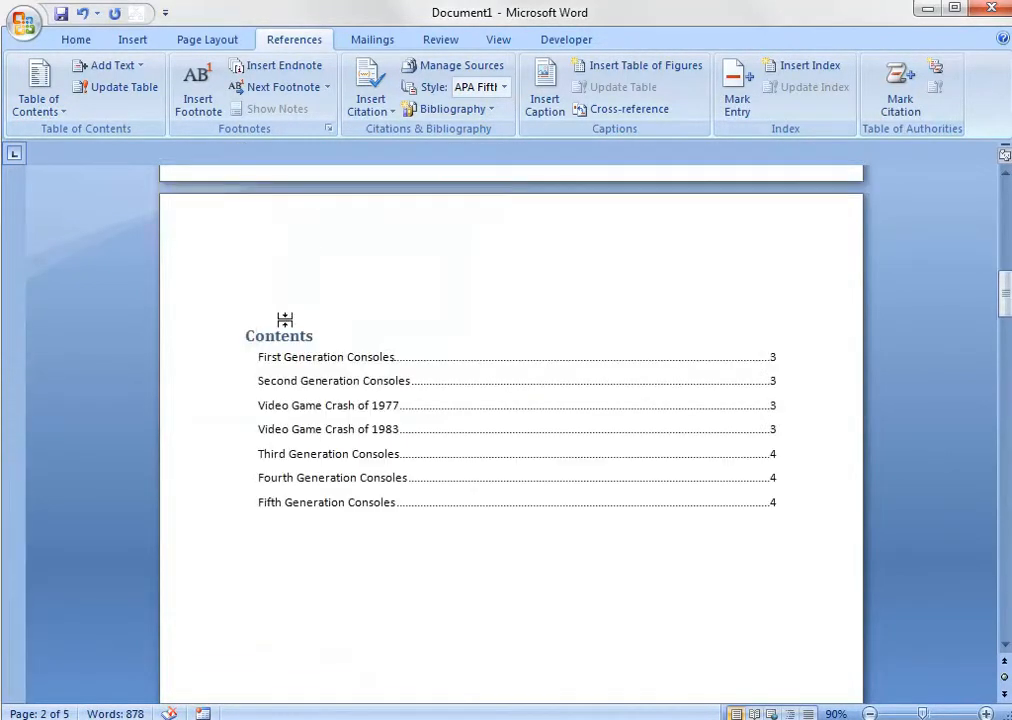
{"action": "left_click", "coordinate": [583, 606]}
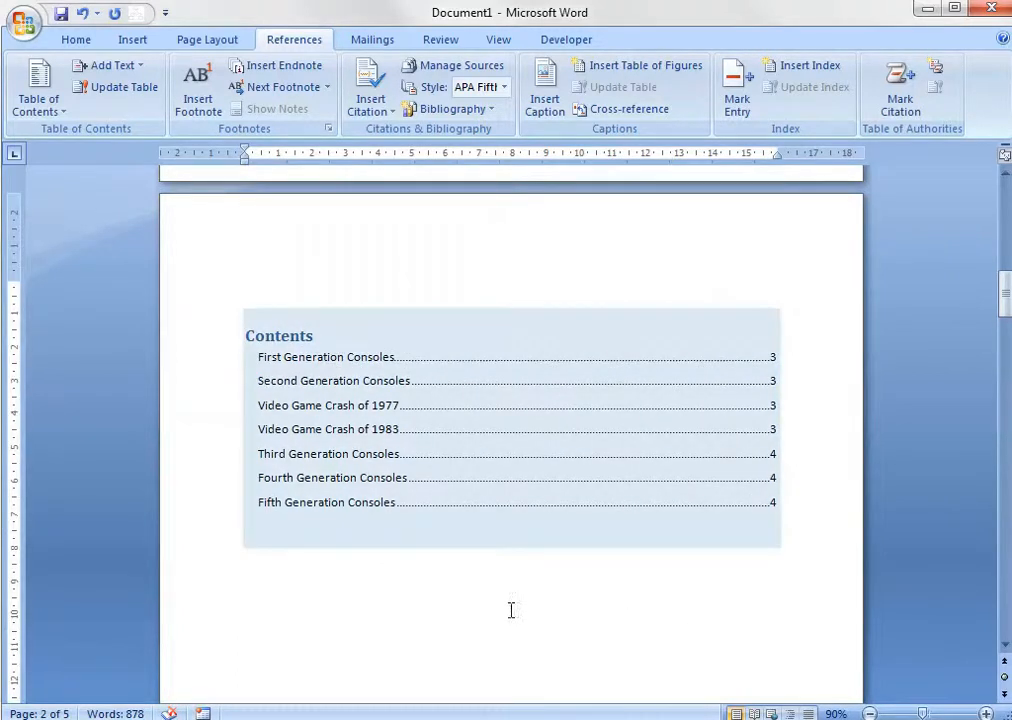
{"action": "left_click", "coordinate": [511, 610]}
{"action": "scroll", "coordinate": [511, 610], "scroll_direction": "down", "scroll_amount": 10}
{"action": "scroll", "coordinate": [511, 610], "scroll_direction": "up", "scroll_amount": 11}
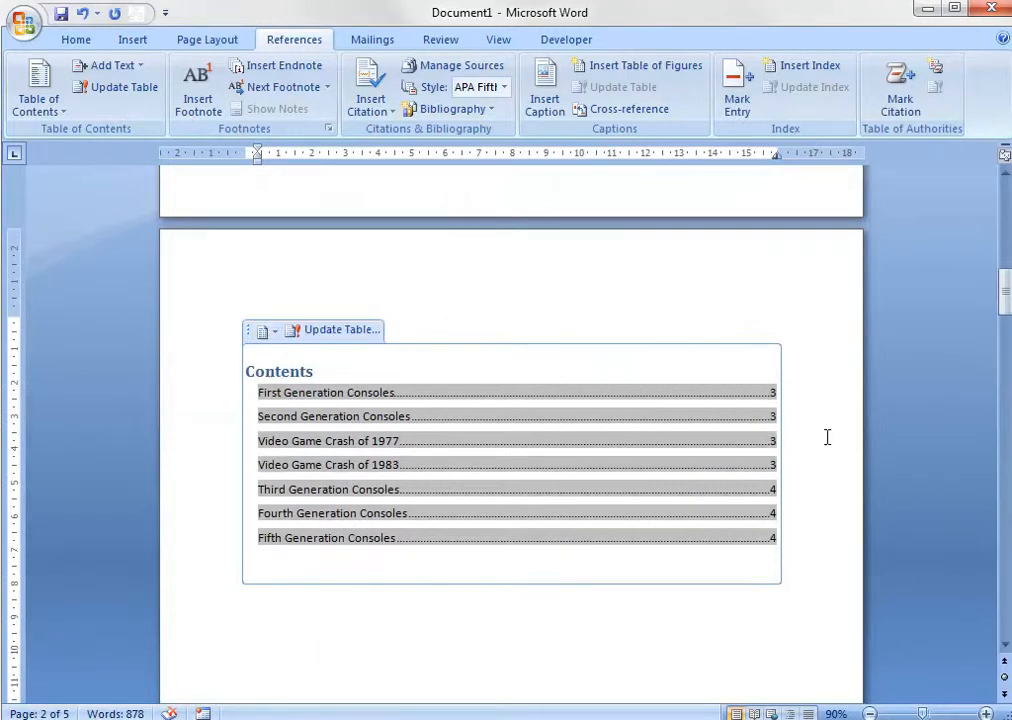
{"action": "left_click", "coordinate": [798, 600]}
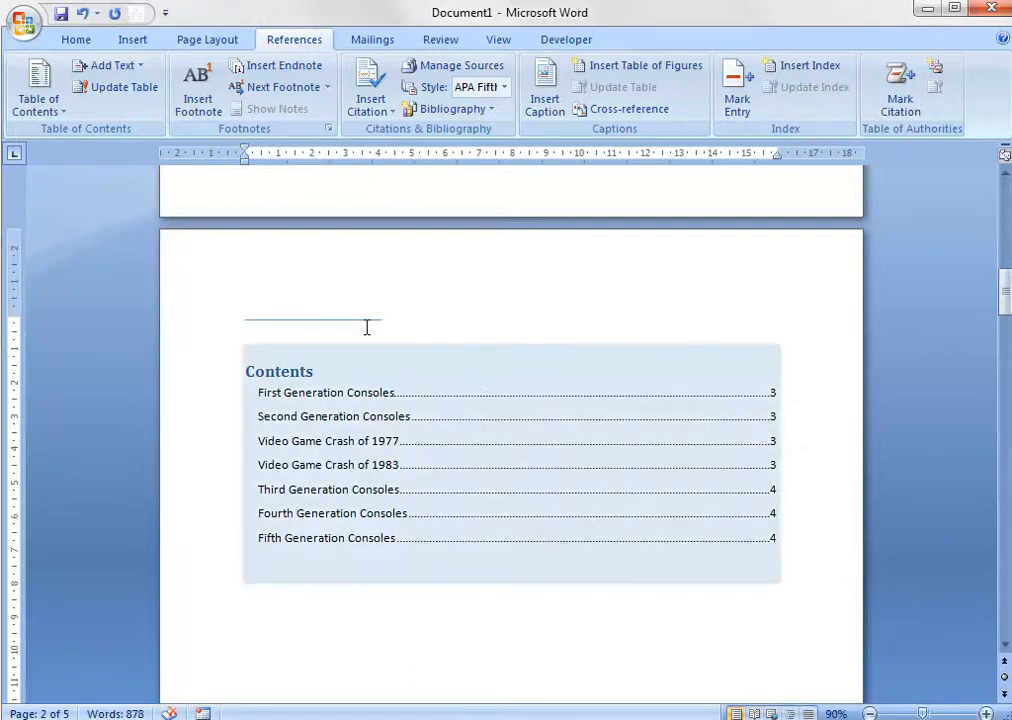
{"action": "left_click", "coordinate": [815, 526]}
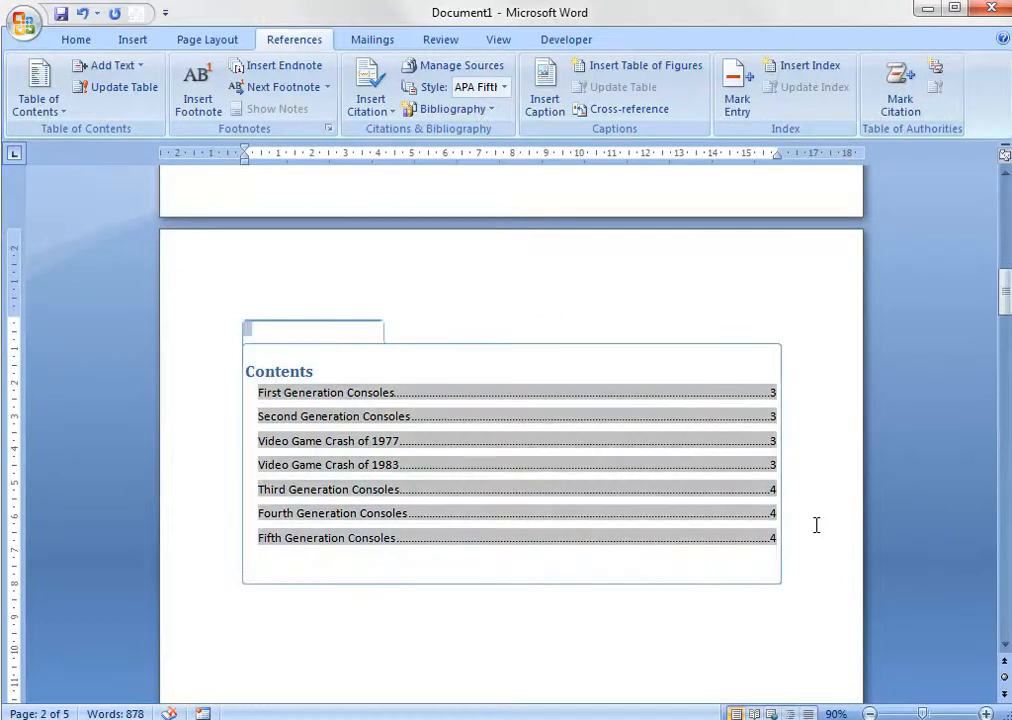
Add page numbers at the bottom of the pages in the Accent Bar 2 style.
{"action": "scroll", "coordinate": [815, 537], "scroll_direction": "down", "scroll_amount": 7}
{"action": "scroll", "coordinate": [816, 539], "scroll_direction": "down", "scroll_amount": 10}
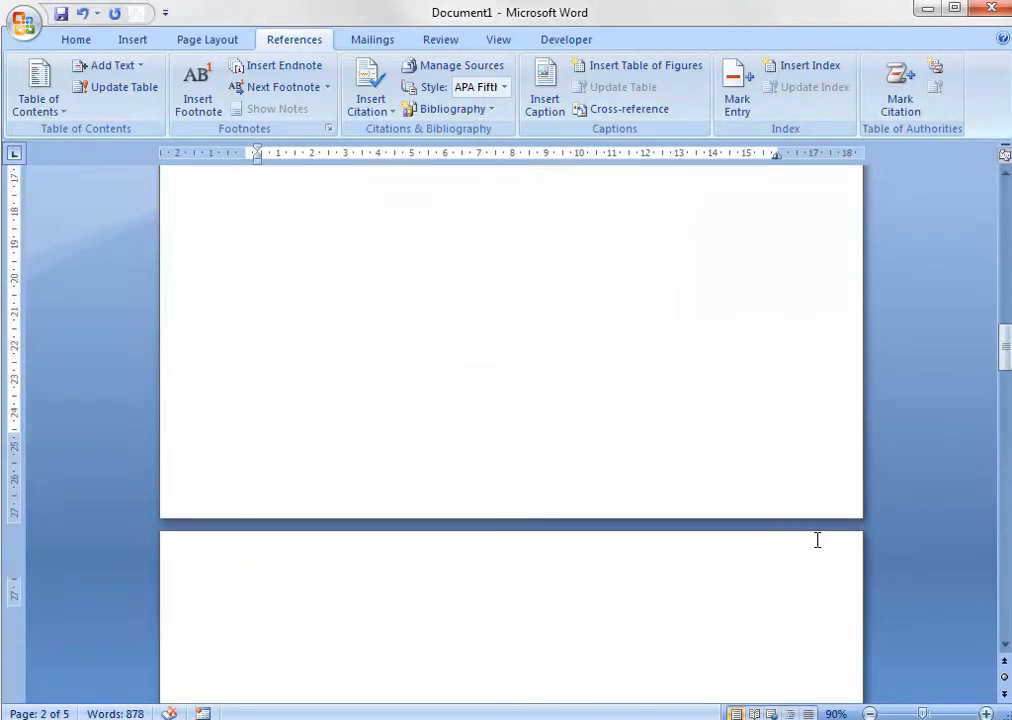
{"action": "left_click", "coordinate": [560, 279]}
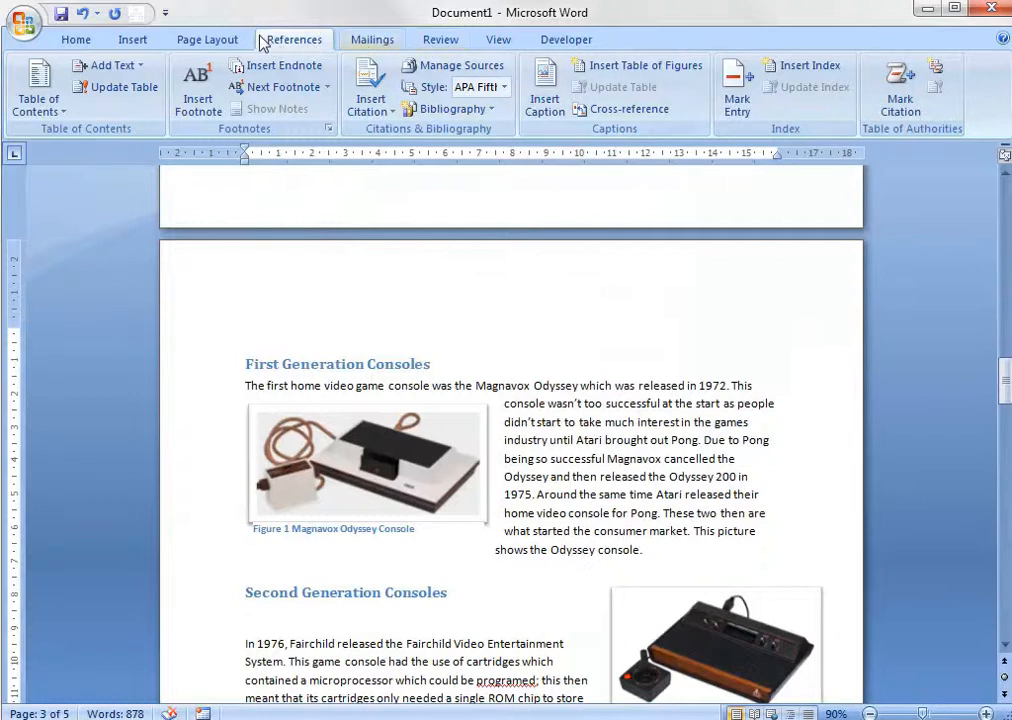
{"action": "left_click", "coordinate": [199, 42]}
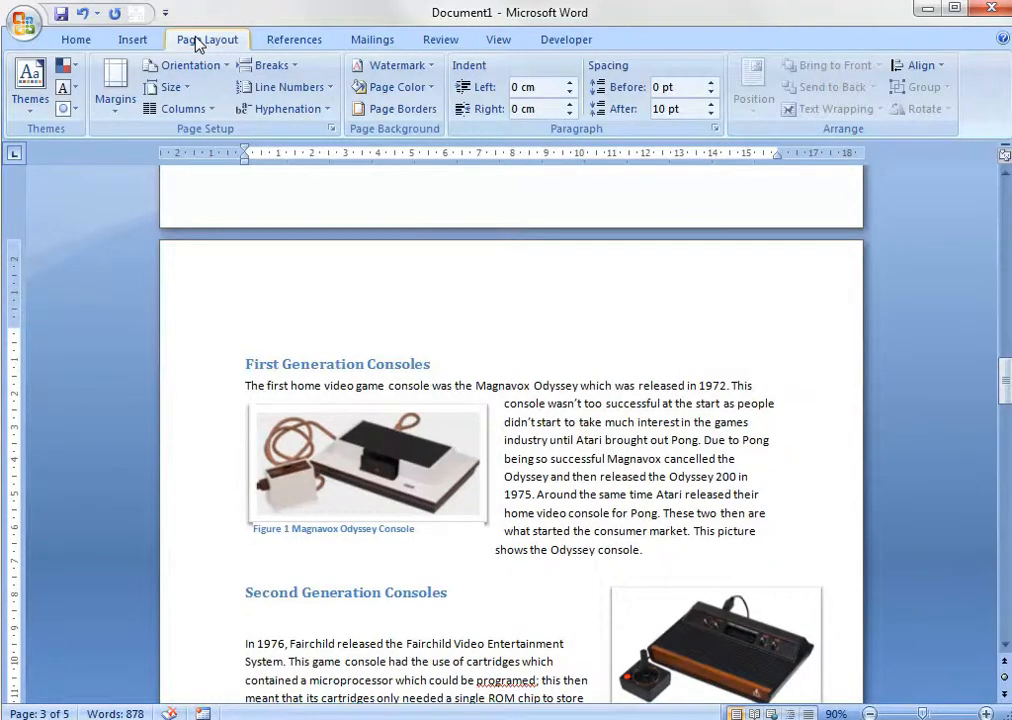
{"action": "left_click", "coordinate": [131, 41]}
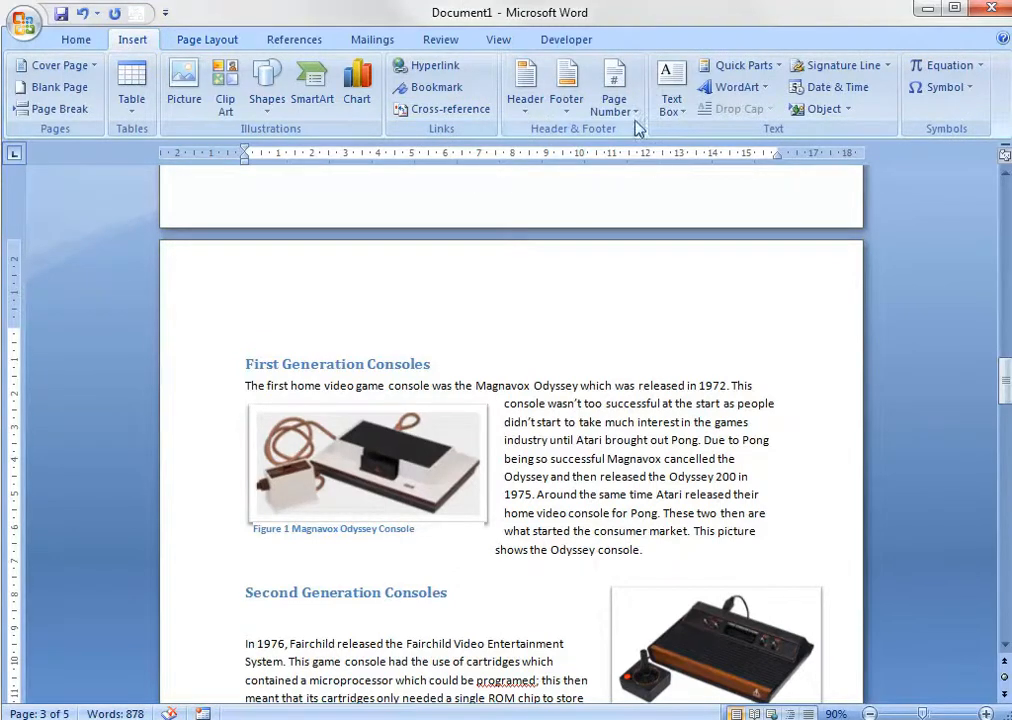
{"action": "left_click", "coordinate": [614, 100]}
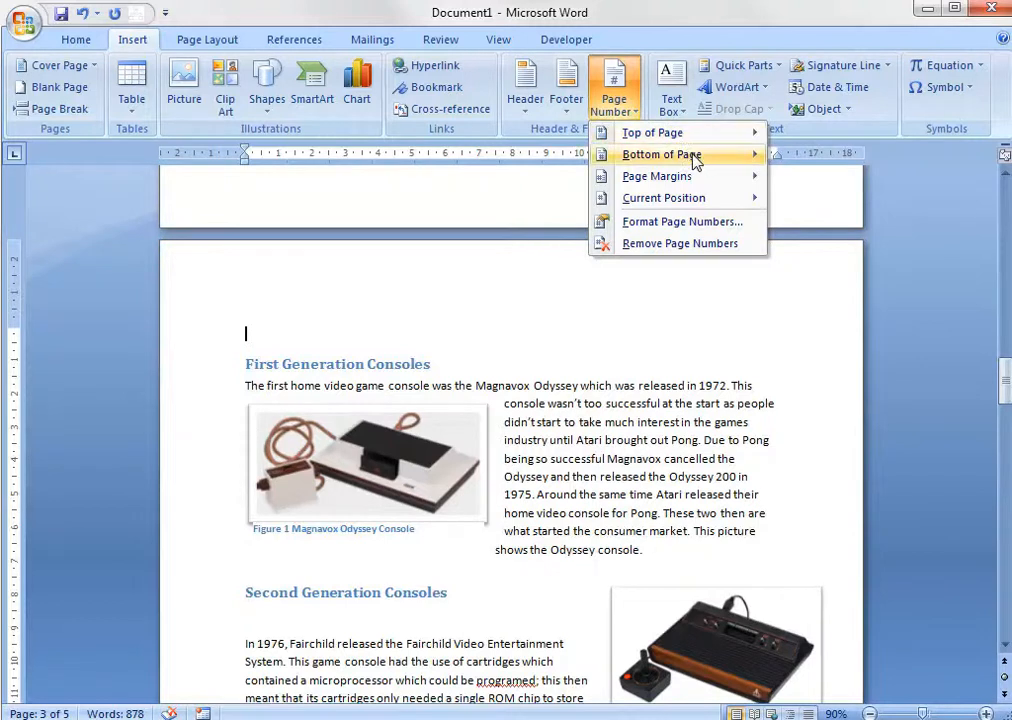
{"action": "mouse_move", "coordinate": [692, 158]}
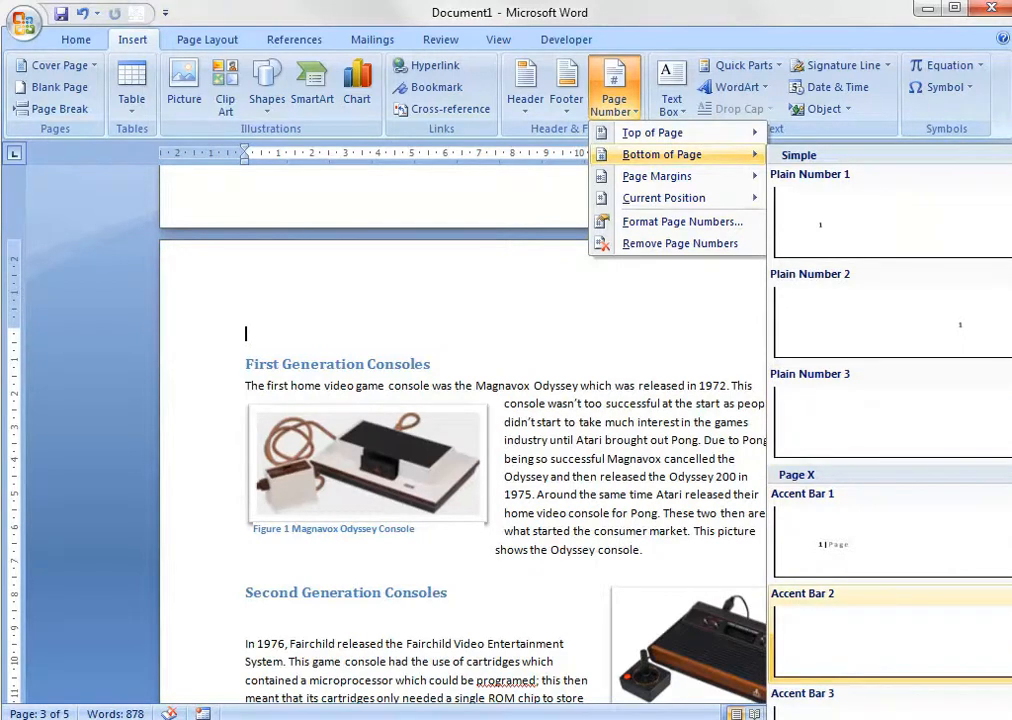
{"action": "left_click", "coordinate": [890, 635]}
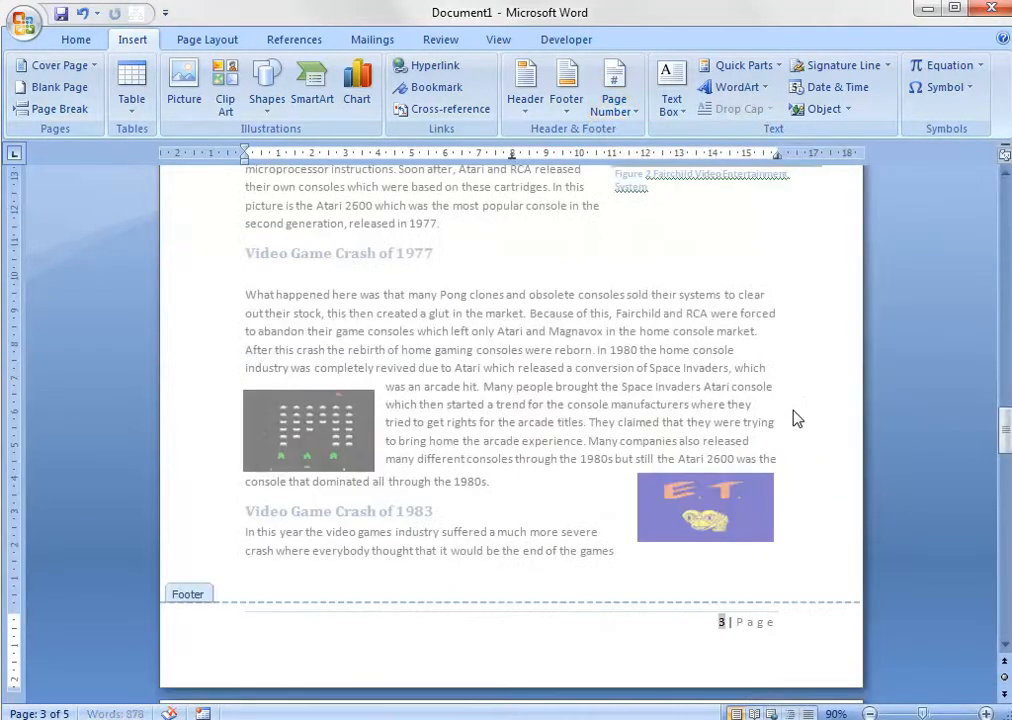
Enter the author's first name in the page header, close header and footer editing, and check the following pages.
{"action": "scroll", "coordinate": [856, 553], "scroll_direction": "up", "scroll_amount": 8}
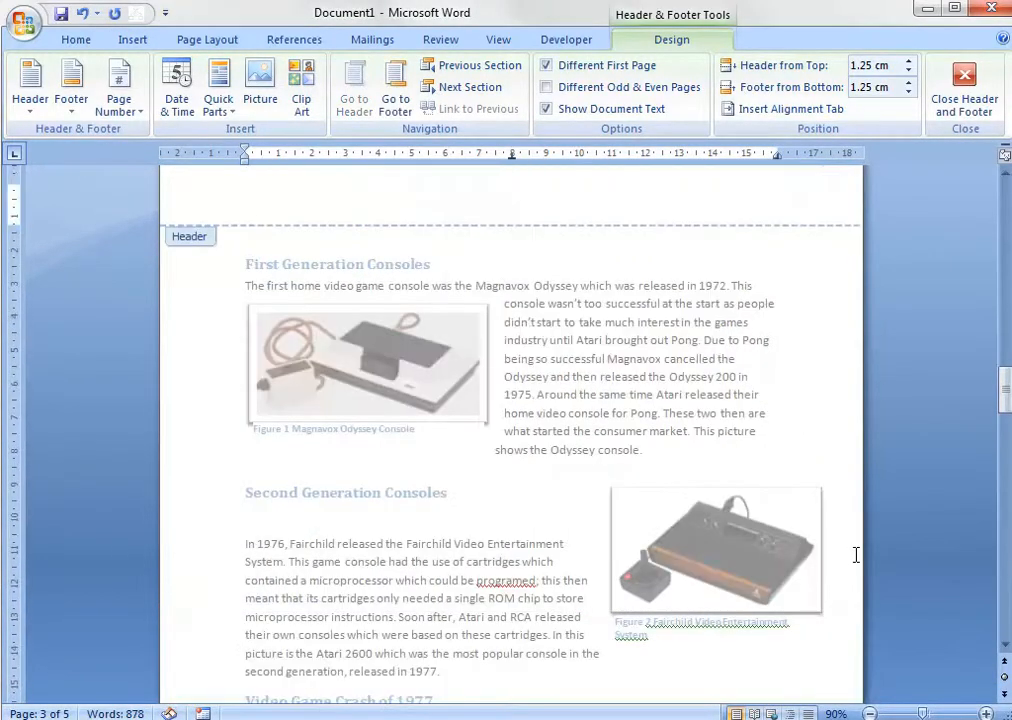
{"action": "scroll", "coordinate": [418, 267], "scroll_direction": "up", "scroll_amount": 2}
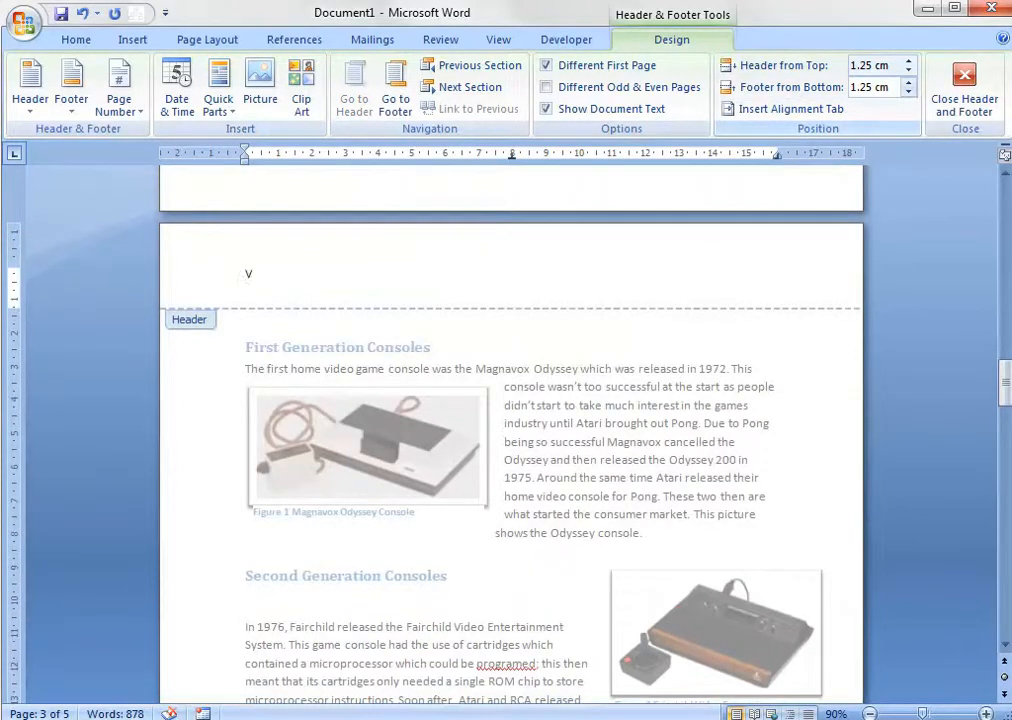
{"action": "type", "text": "y"}
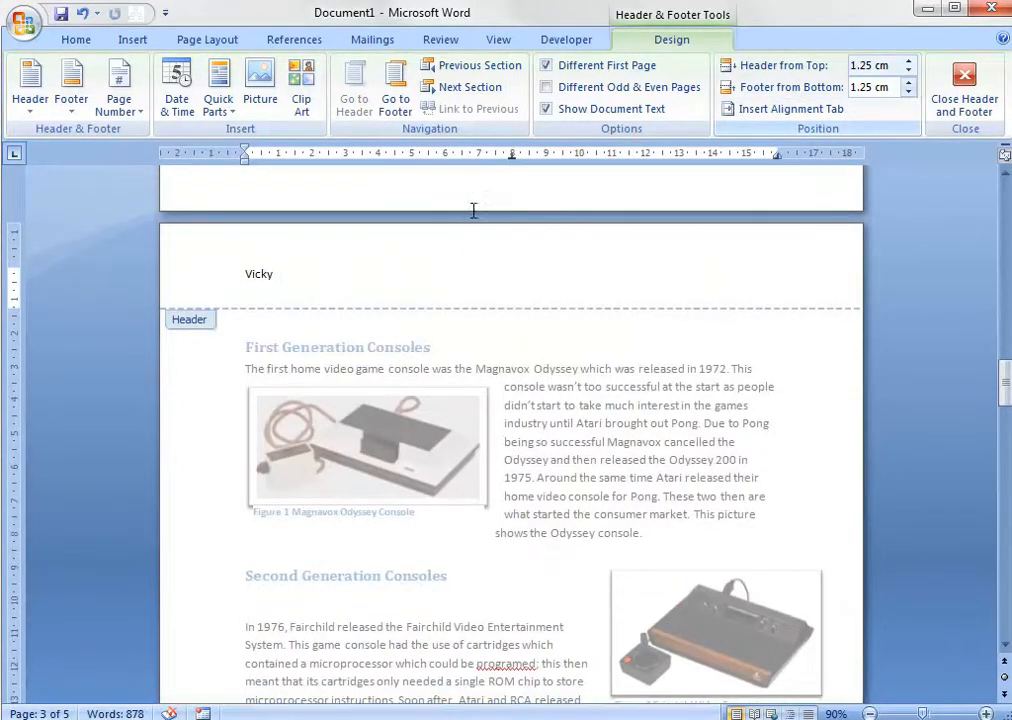
{"action": "left_click", "coordinate": [940, 103]}
{"action": "scroll", "coordinate": [567, 401], "scroll_direction": "down", "scroll_amount": 6}
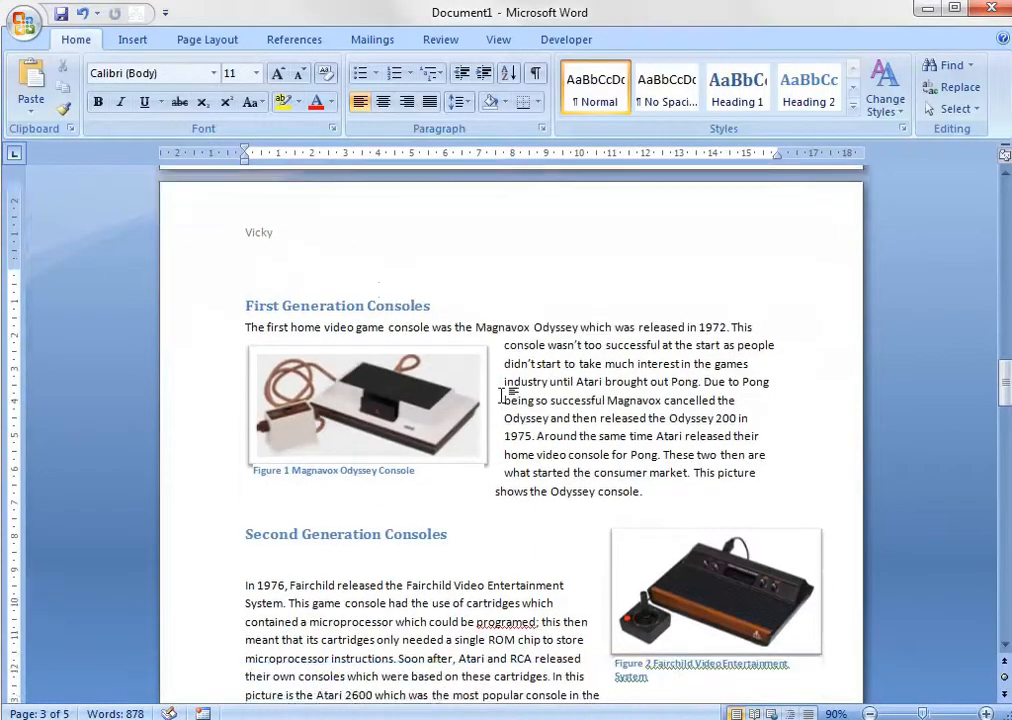
{"action": "scroll", "coordinate": [567, 401], "scroll_direction": "down", "scroll_amount": 8}
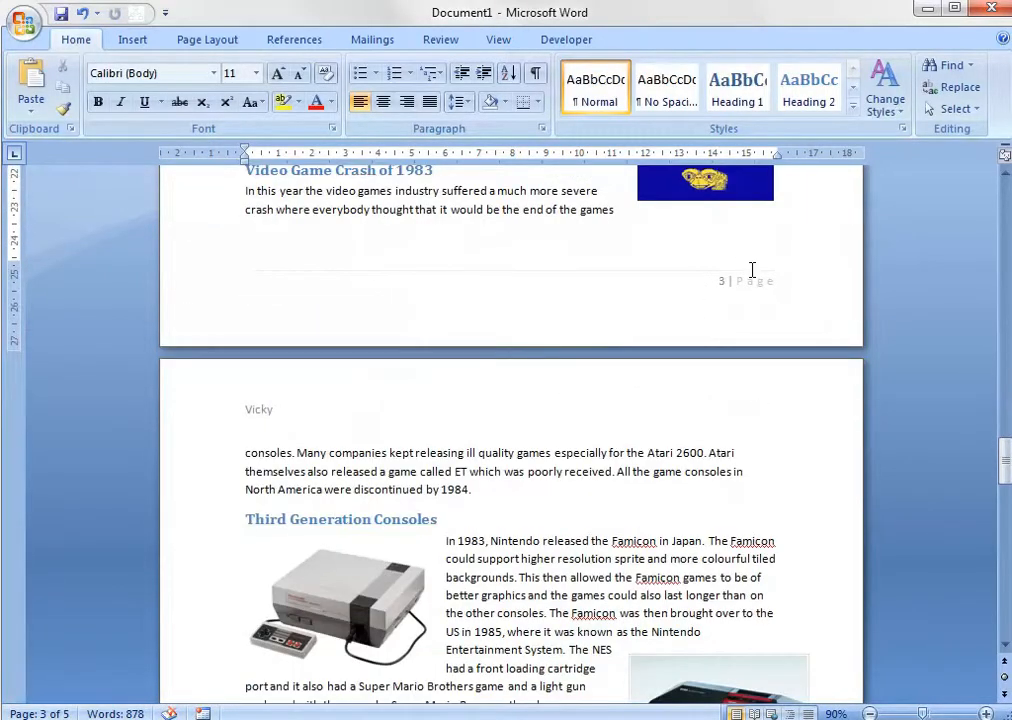
{"action": "scroll", "coordinate": [733, 283], "scroll_direction": "down", "scroll_amount": 14}
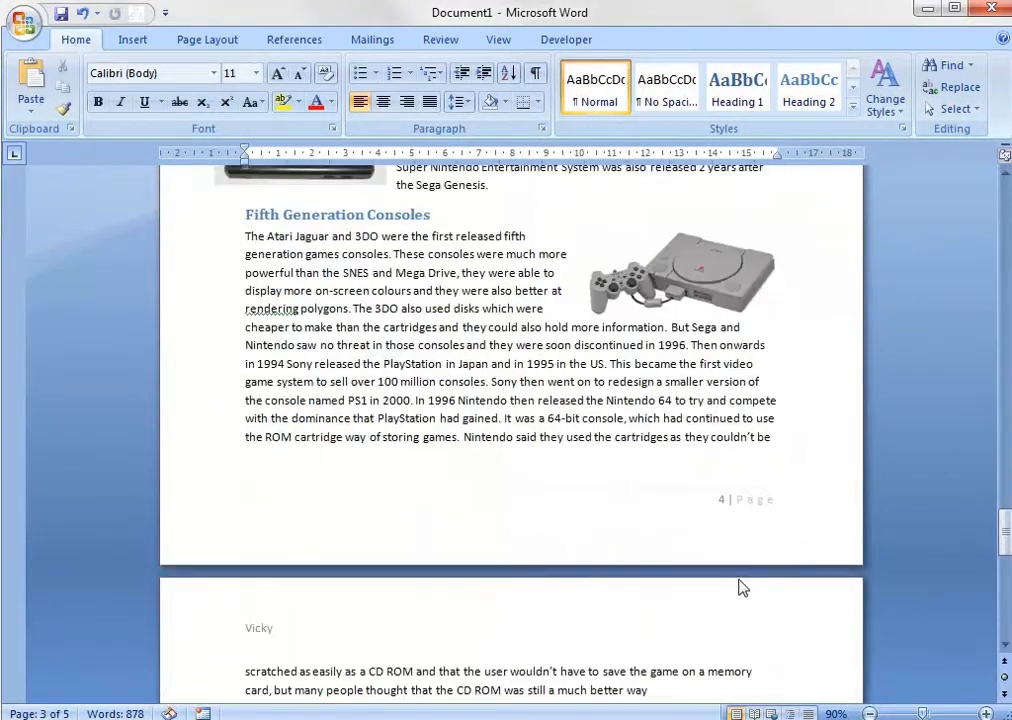
Add two blank paragraphs after the last sentence on the document's final page.
{"action": "scroll", "coordinate": [756, 515], "scroll_direction": "up", "scroll_amount": 20}
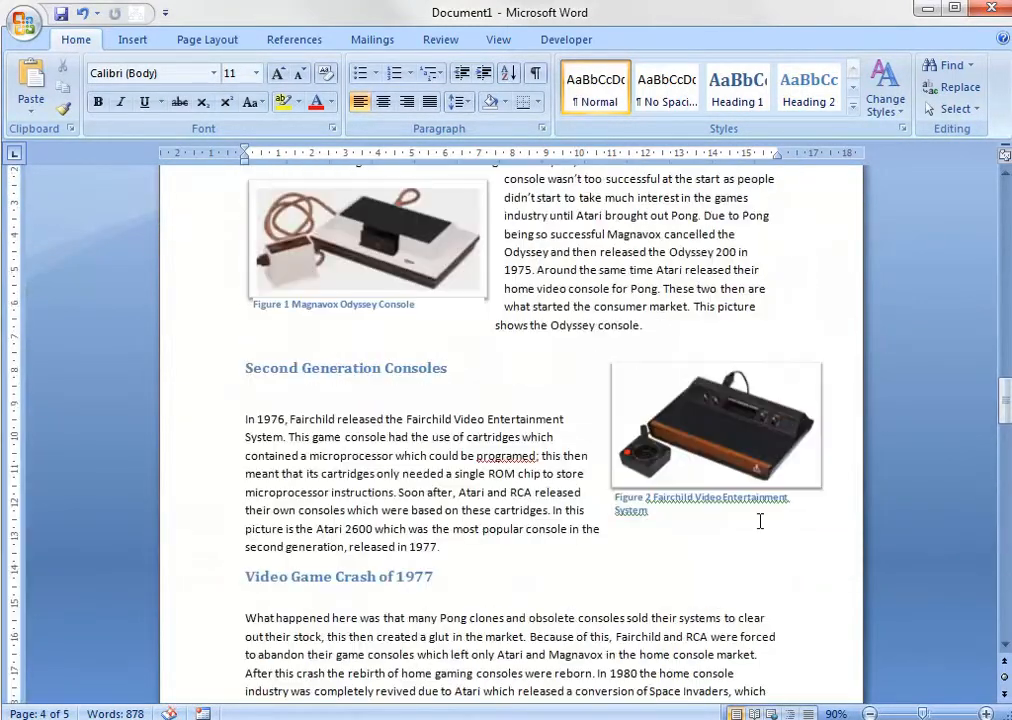
{"action": "scroll", "coordinate": [760, 520], "scroll_direction": "up", "scroll_amount": 4}
{"action": "scroll", "coordinate": [759, 524], "scroll_direction": "down", "scroll_amount": 20}
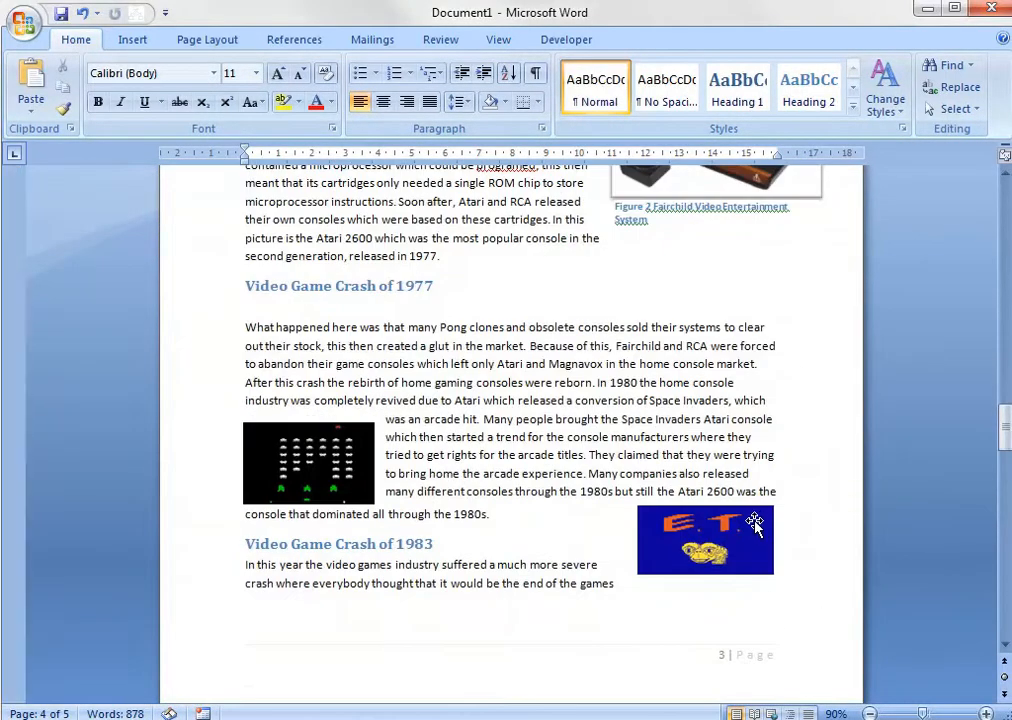
{"action": "scroll", "coordinate": [755, 523], "scroll_direction": "down", "scroll_amount": 13}
{"action": "scroll", "coordinate": [752, 520], "scroll_direction": "up", "scroll_amount": 3}
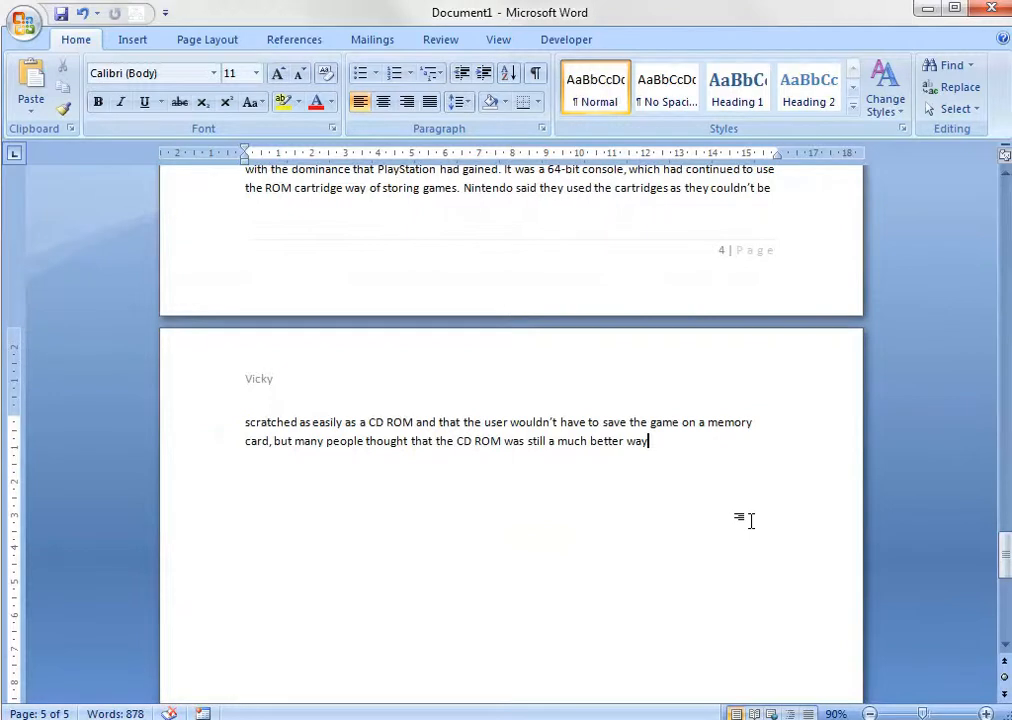
{"action": "key", "text": "Return"}
{"action": "key", "text": "Return"}
Start a new citation source at the end of the document with Web site as its source type.
{"action": "left_click", "coordinate": [205, 38]}
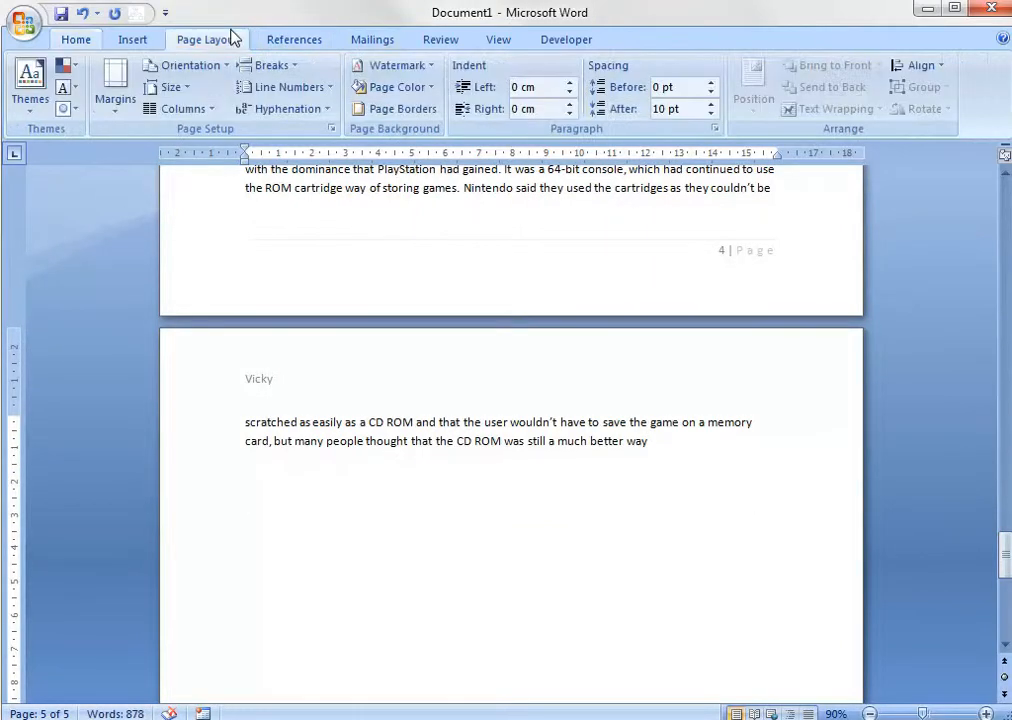
{"action": "left_click", "coordinate": [290, 39]}
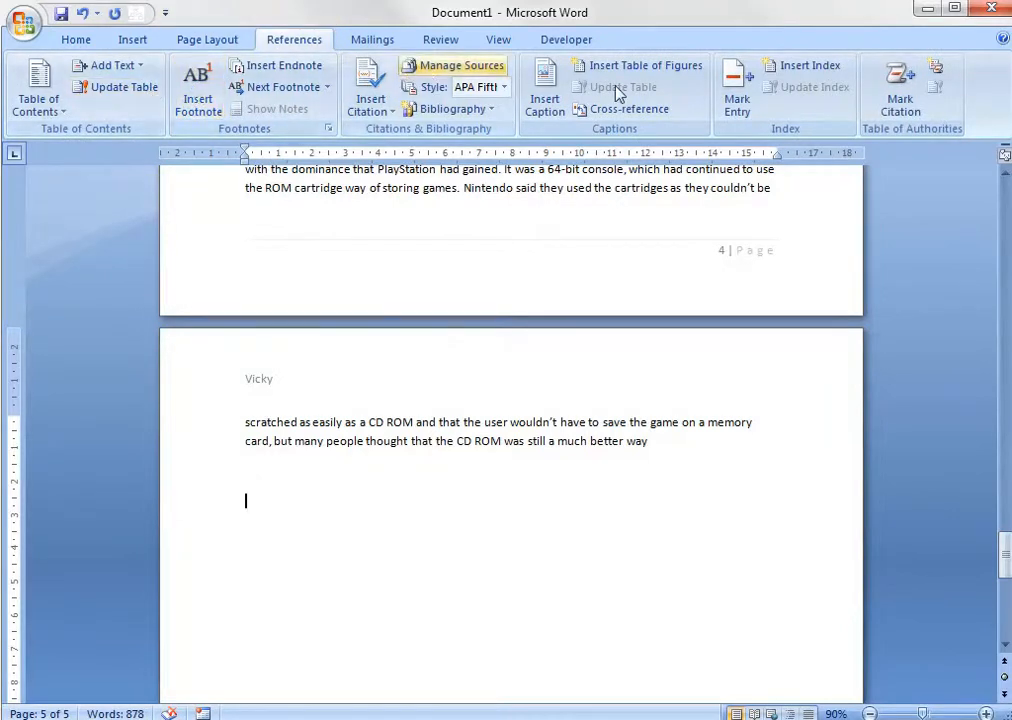
{"action": "left_click", "coordinate": [372, 42]}
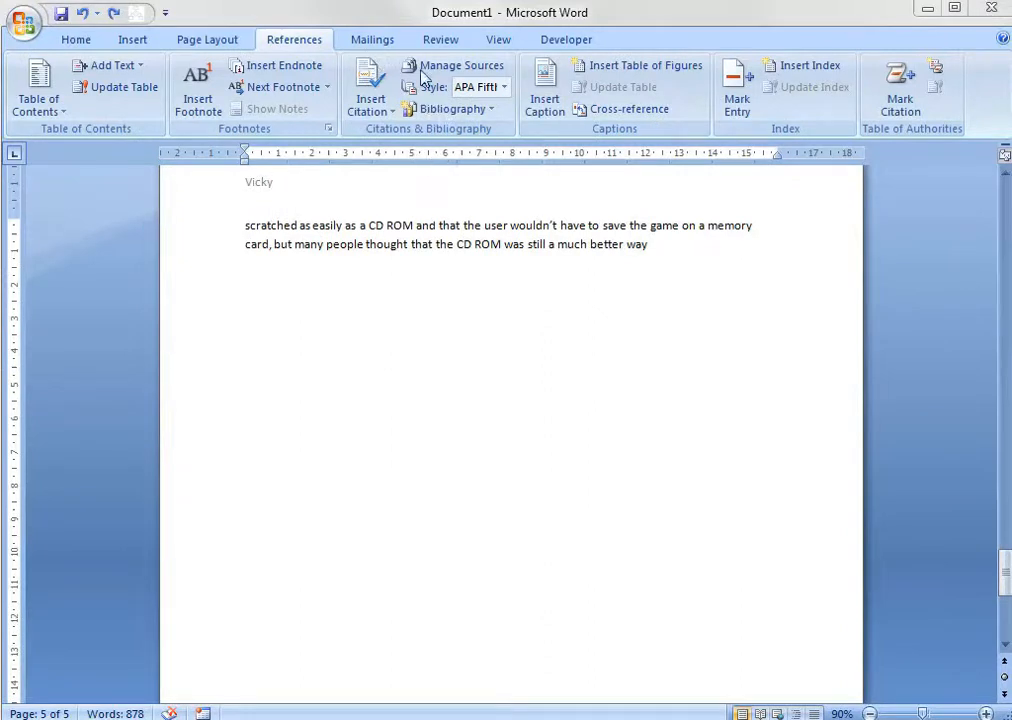
{"action": "left_click", "coordinate": [358, 97]}
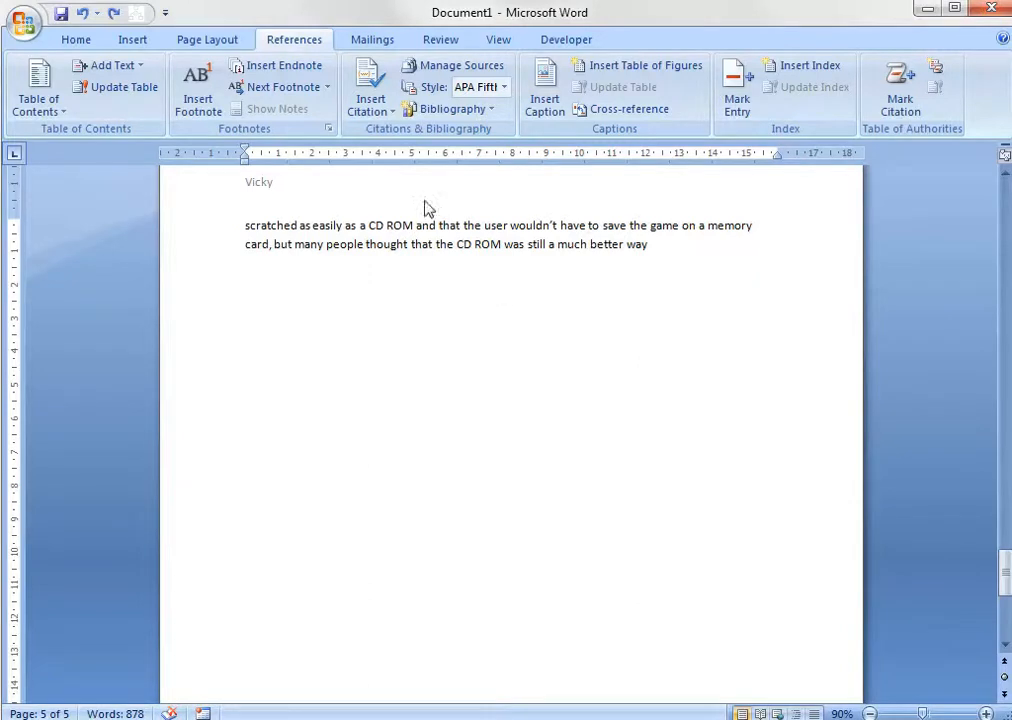
{"action": "left_click", "coordinate": [380, 102]}
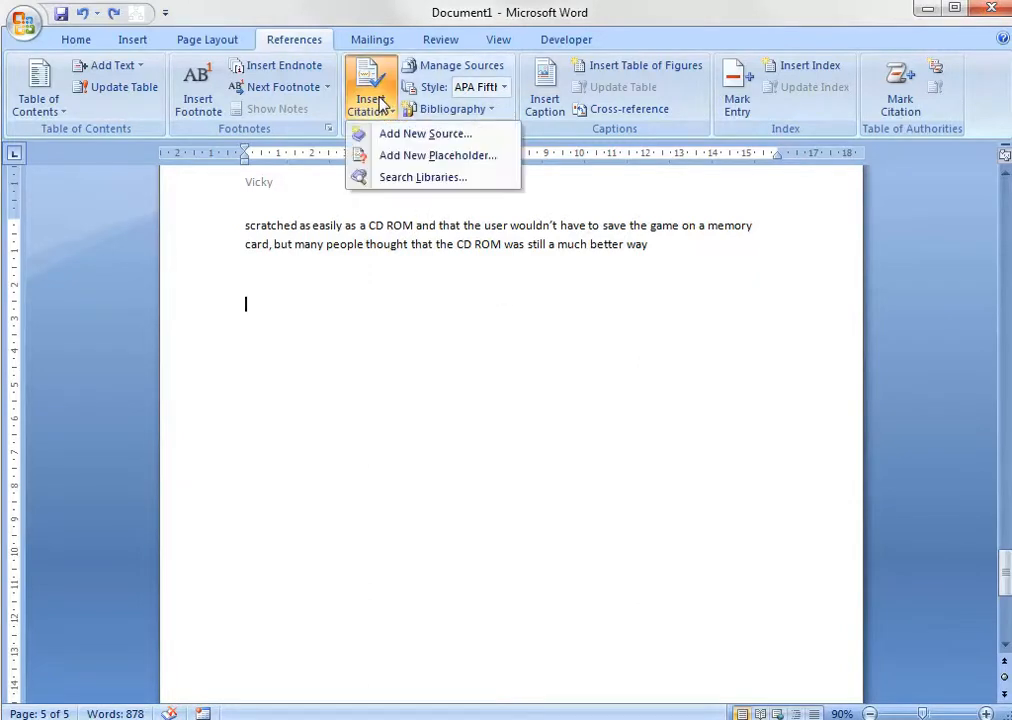
{"action": "left_click", "coordinate": [425, 134]}
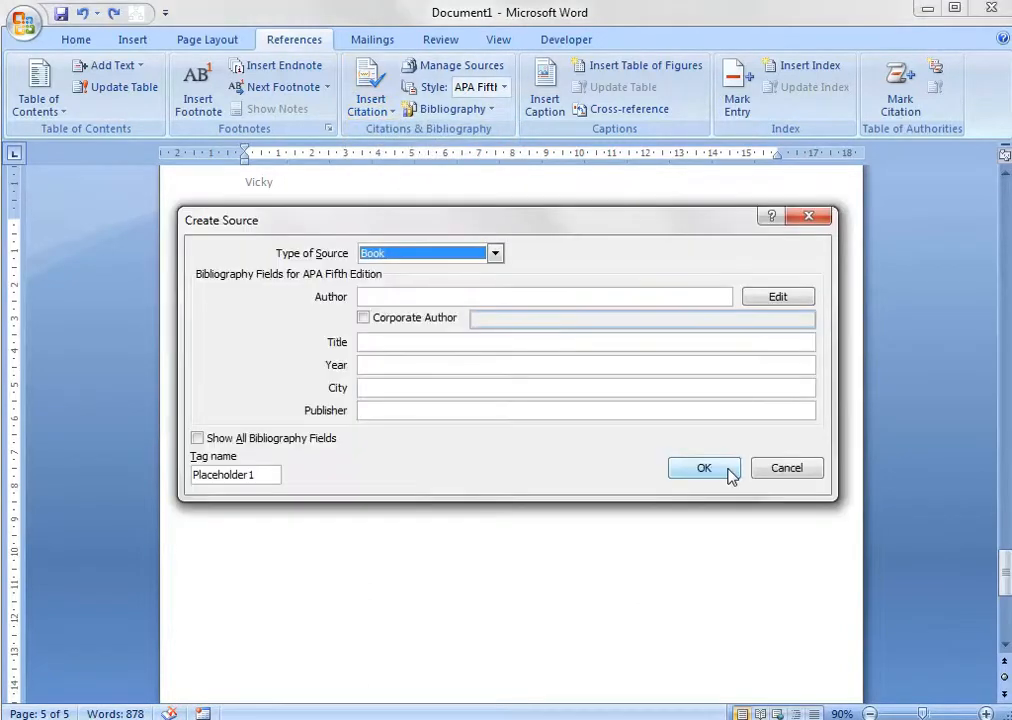
{"action": "left_click", "coordinate": [488, 253]}
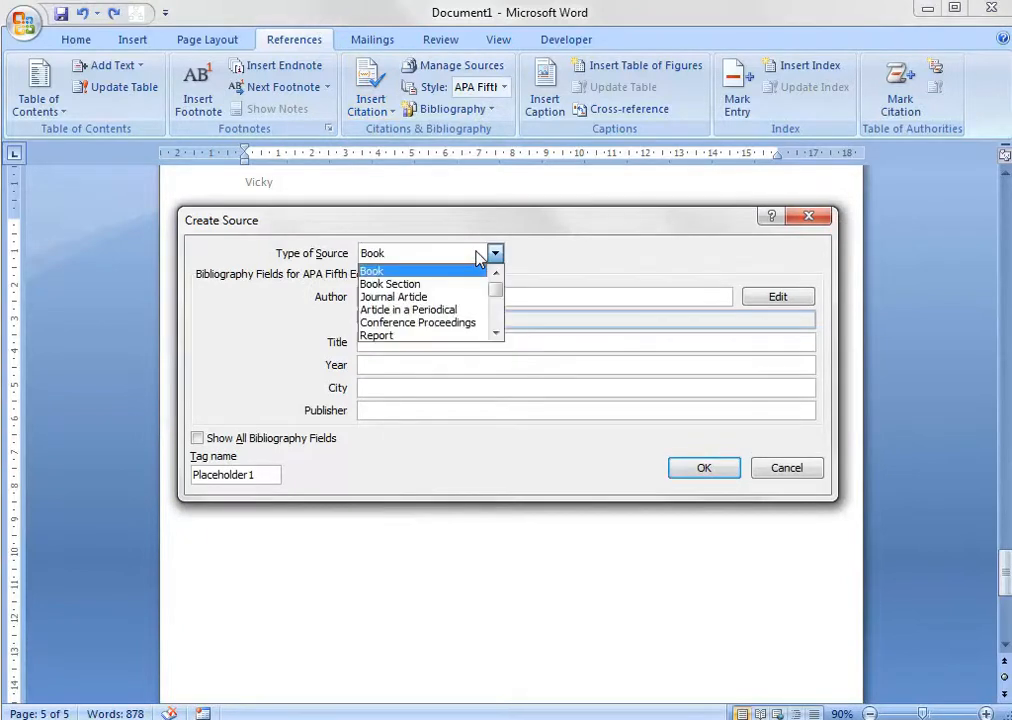
{"action": "scroll", "coordinate": [496, 294], "scroll_direction": "down", "scroll_amount": 1}
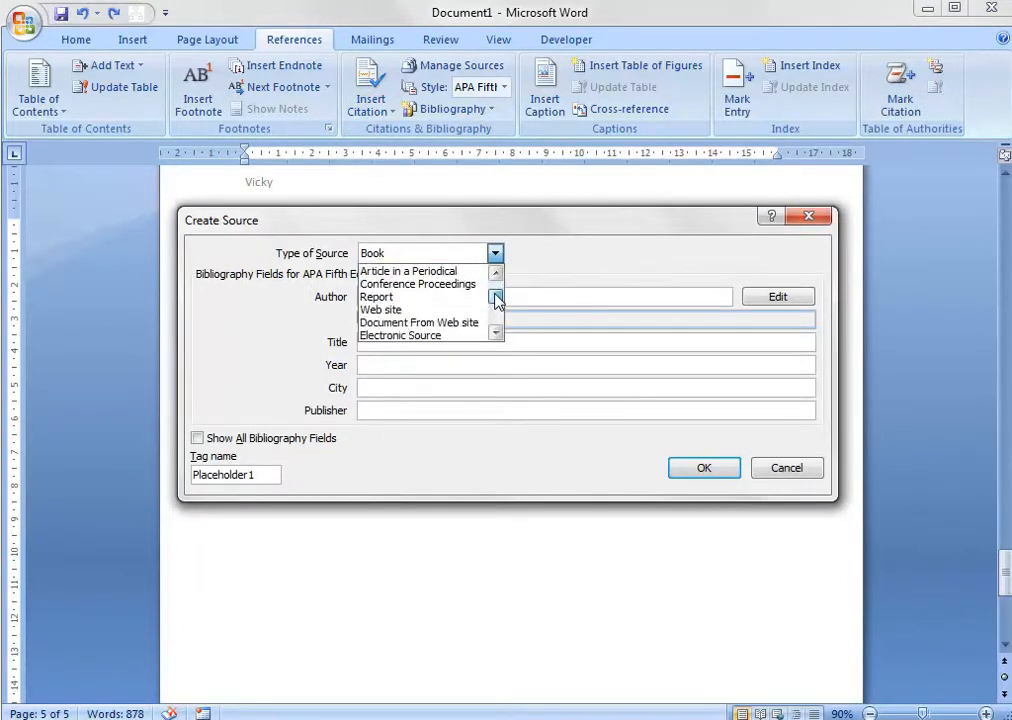
{"action": "left_click", "coordinate": [390, 310]}
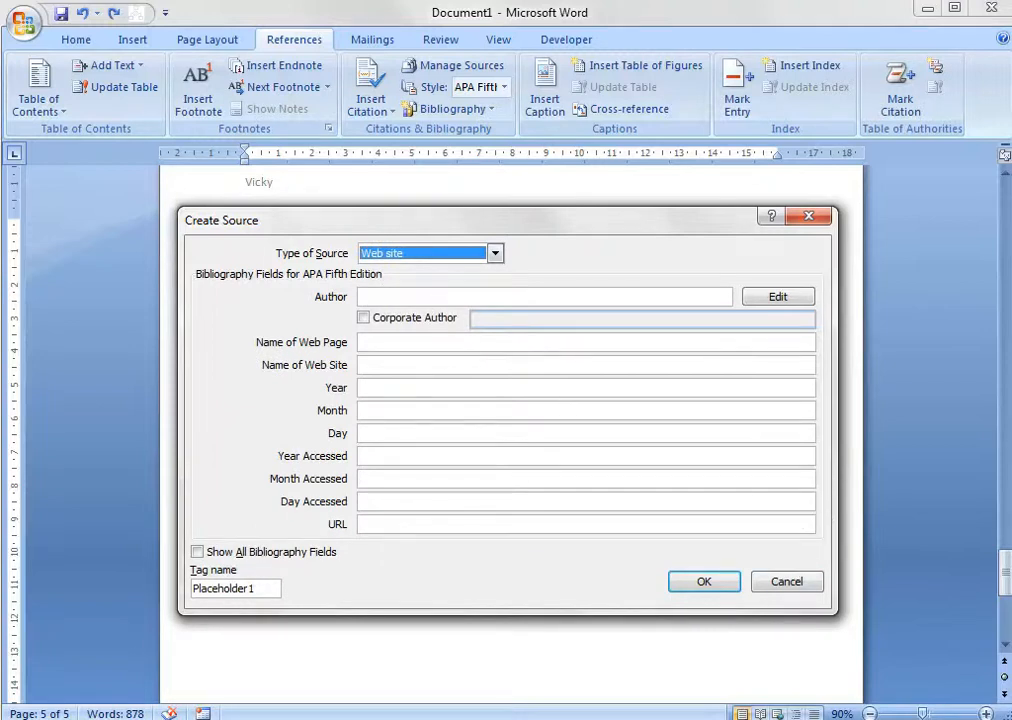
{"action": "left_click", "coordinate": [419, 297]}
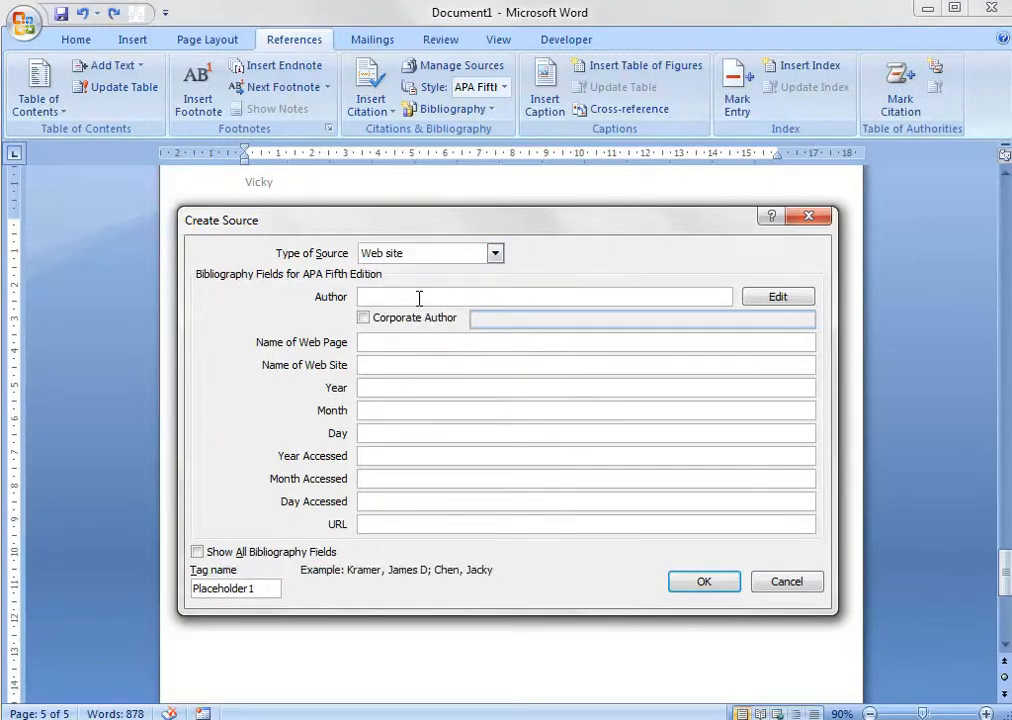
{"action": "type", "text": "Wilki"}
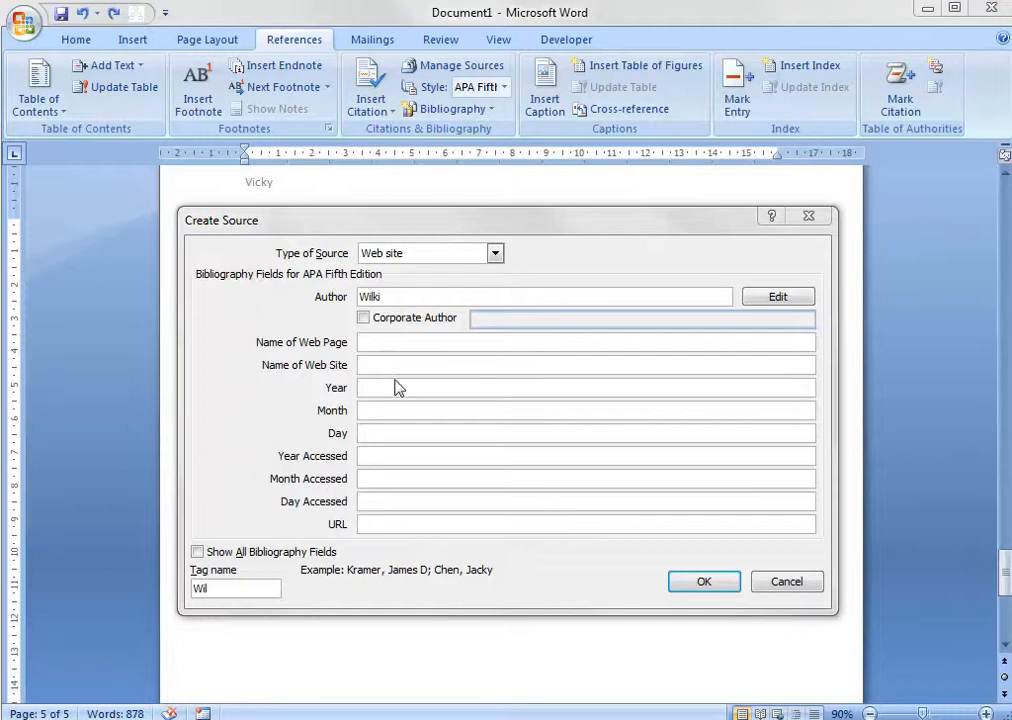
{"action": "left_click", "coordinate": [365, 527]}
{"action": "type", "text": "http://en.wikipedia.org/wiki/History_of_video_games Some game console history."}
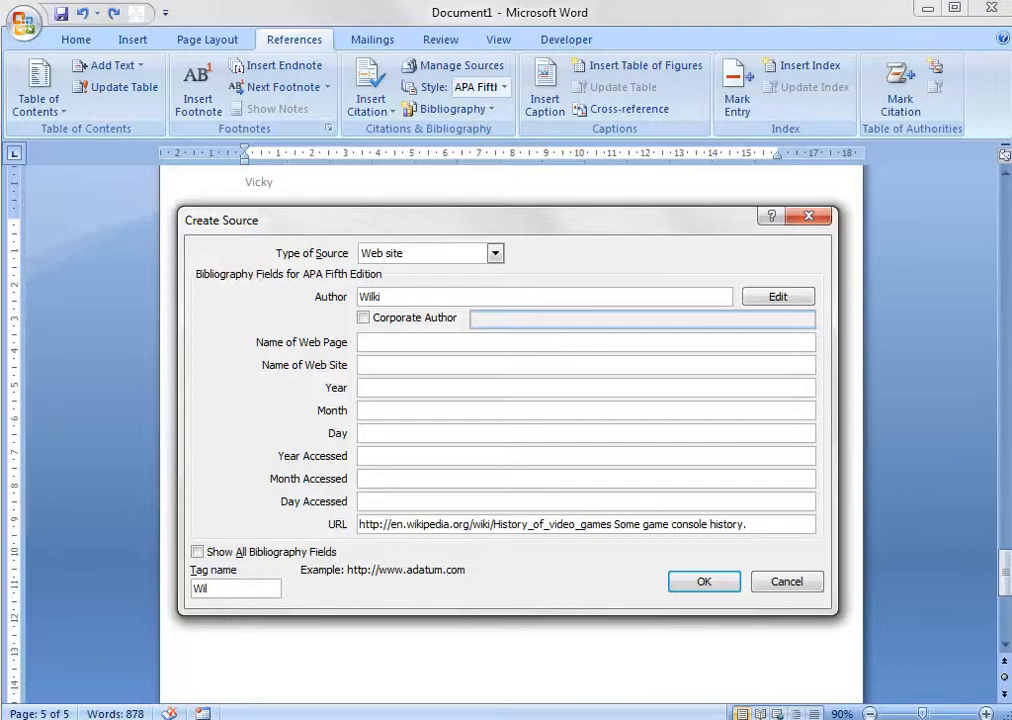
{"action": "left_click_drag", "start_coordinate": [753, 524], "coordinate": [612, 526]}
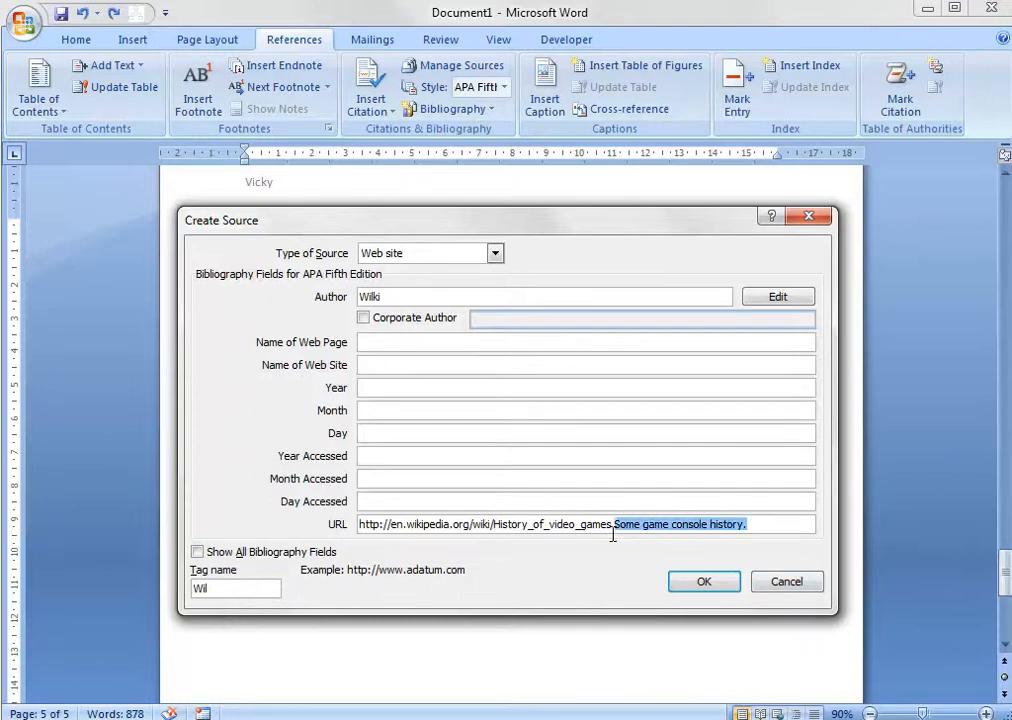
{"action": "key", "text": "Delete"}
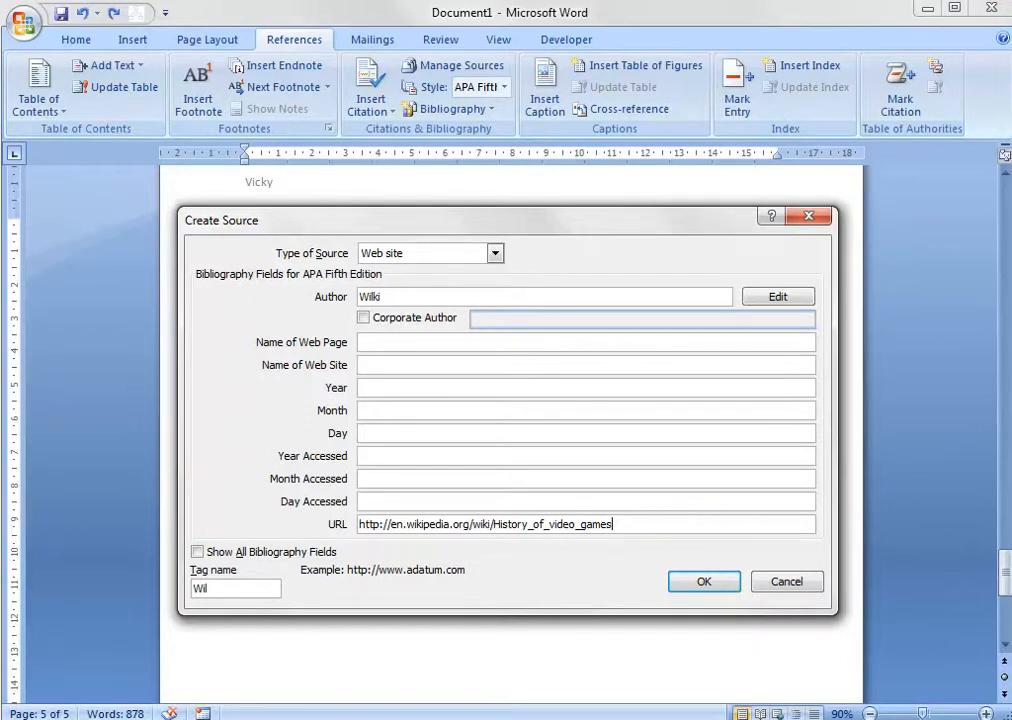
Name the web page "Some game console history." and insert the citation for the new source.
{"action": "key", "text": "alt+Tab"}
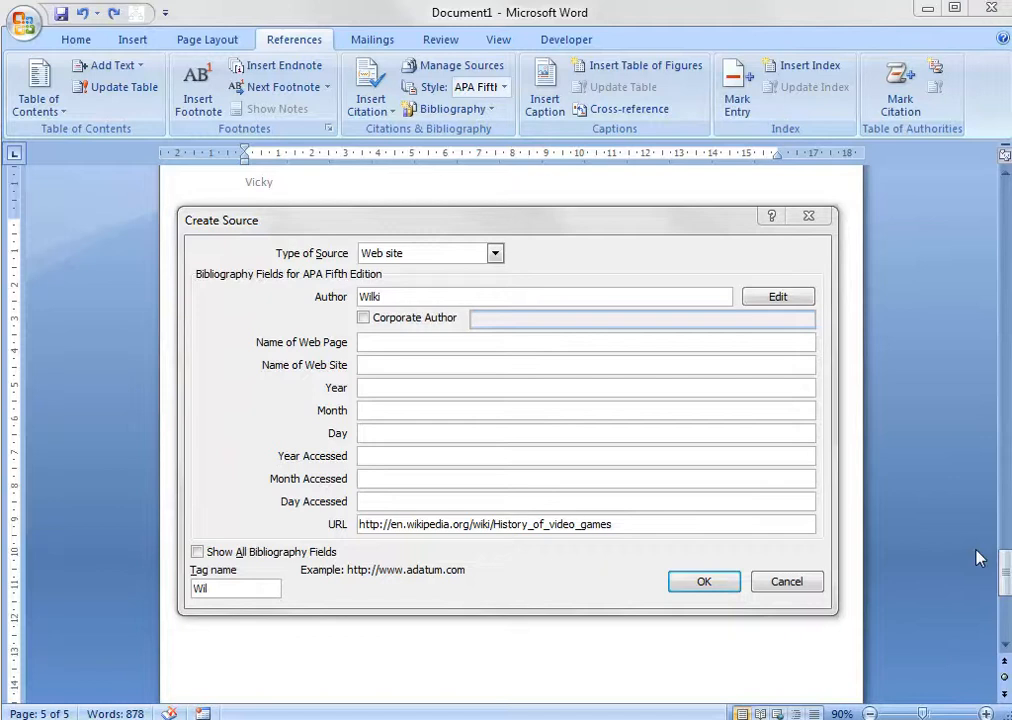
{"action": "left_click", "coordinate": [436, 342]}
{"action": "type", "text": "Some game console history."}
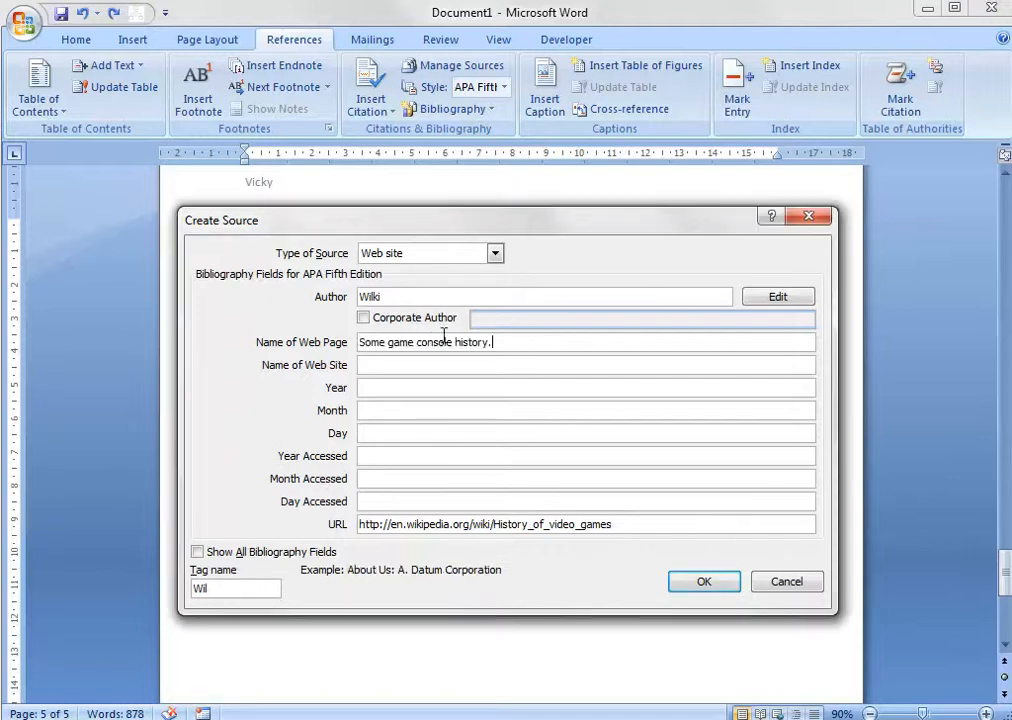
{"action": "left_click", "coordinate": [199, 552]}
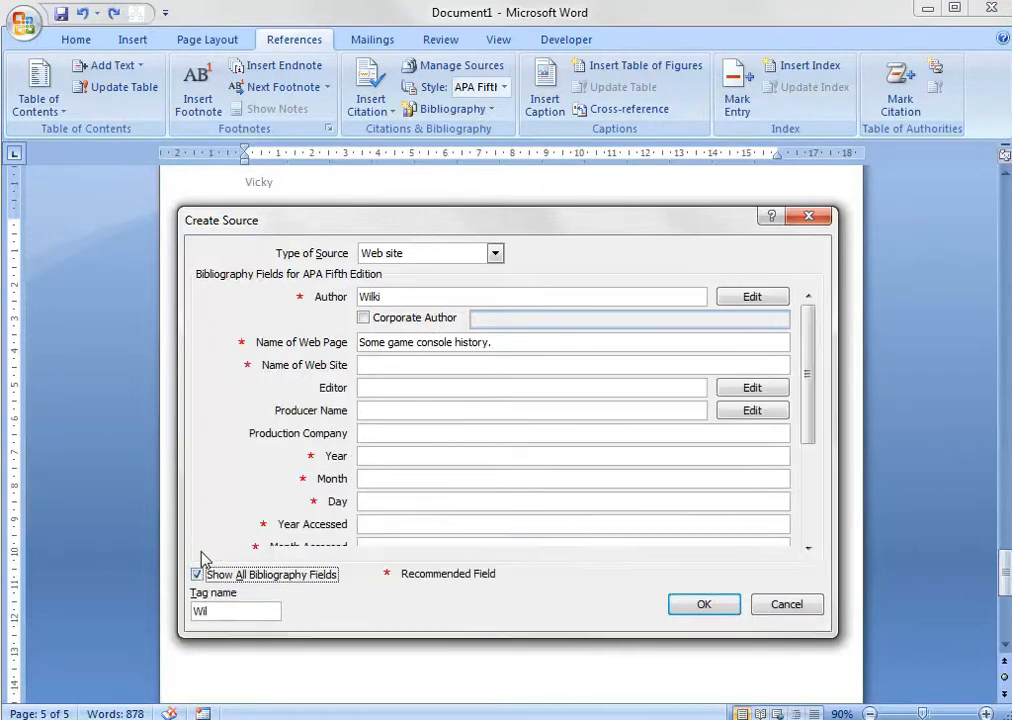
{"action": "left_click", "coordinate": [197, 574]}
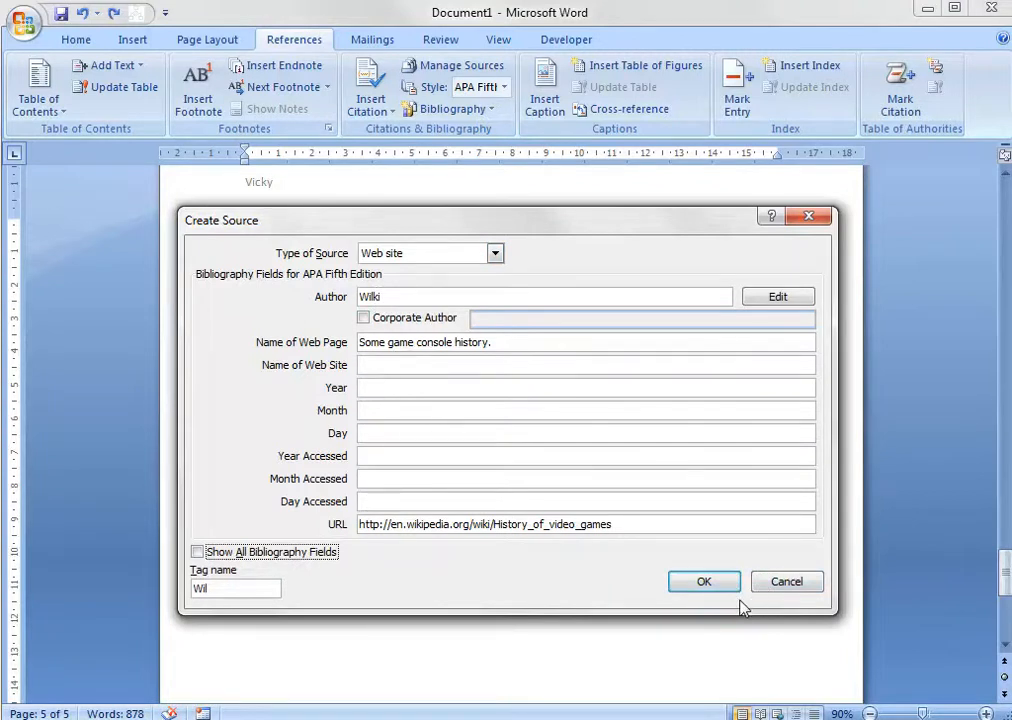
{"action": "left_click", "coordinate": [695, 583]}
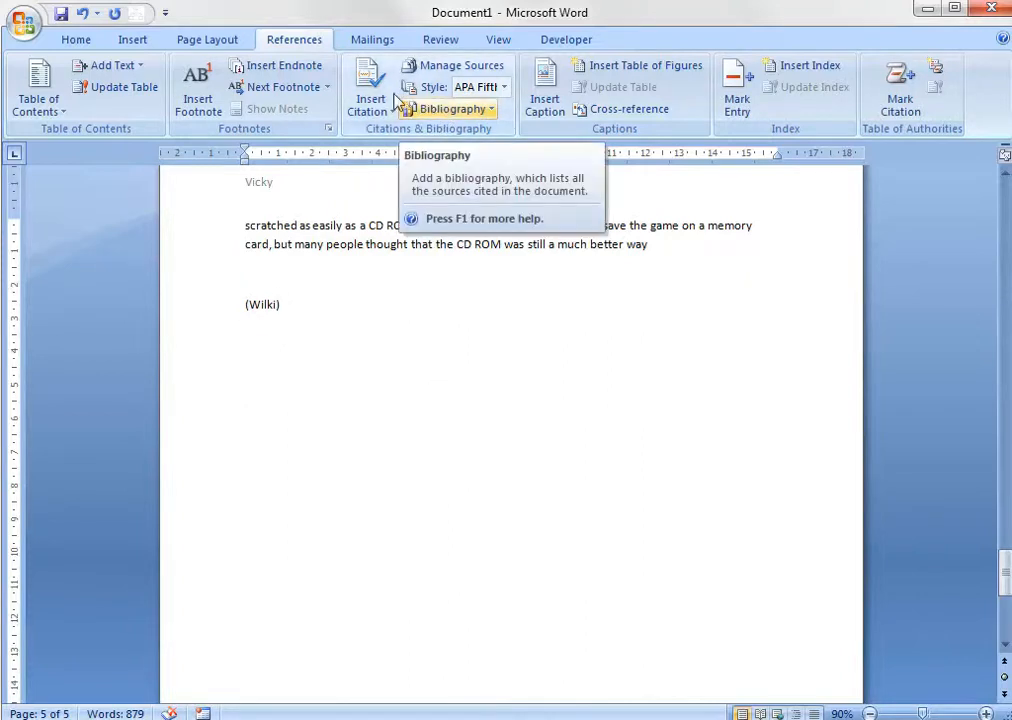
Insert the built-in Bibliography below the (Wilki) citation and delete the citation line above it.
{"action": "left_click", "coordinate": [452, 110]}
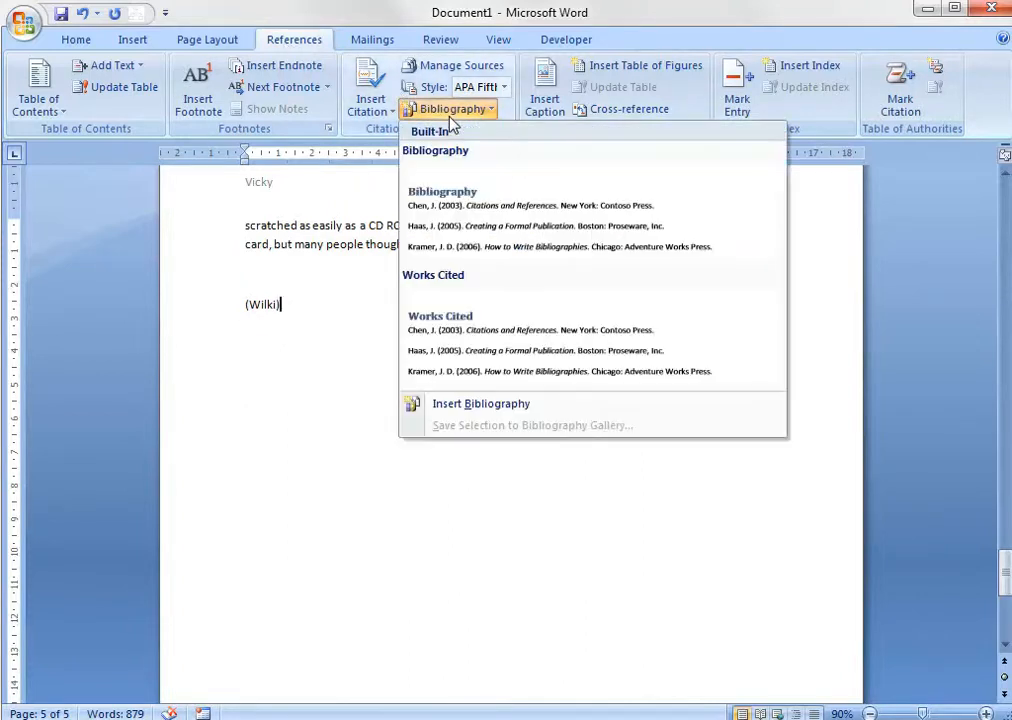
{"action": "left_click", "coordinate": [487, 228]}
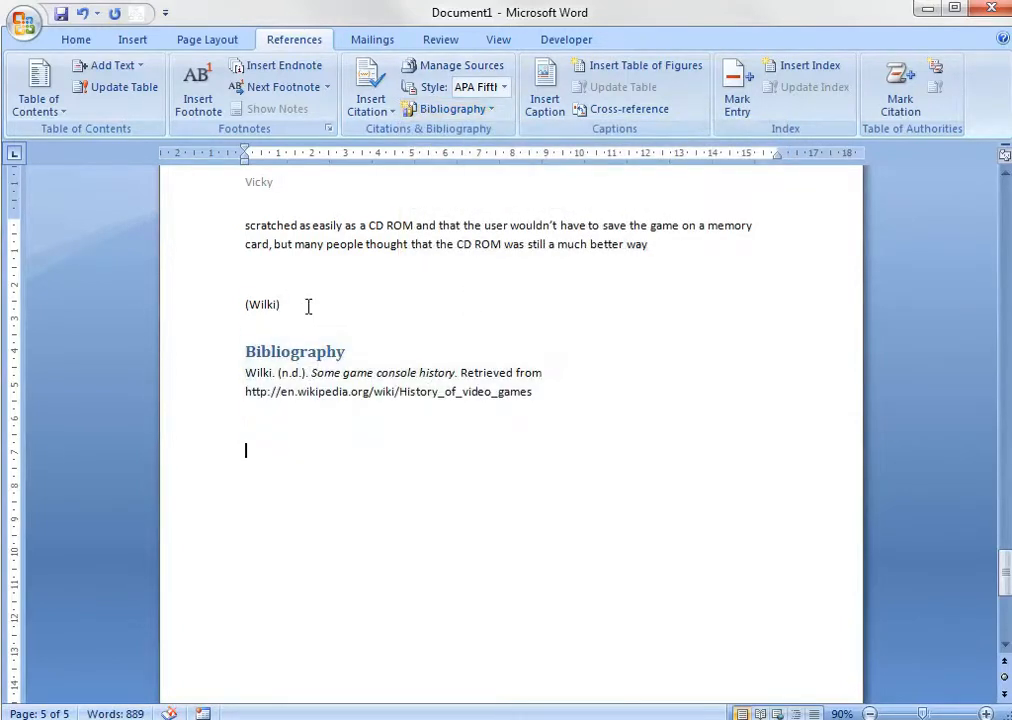
{"action": "left_click", "coordinate": [201, 307]}
{"action": "key", "text": "Delete"}
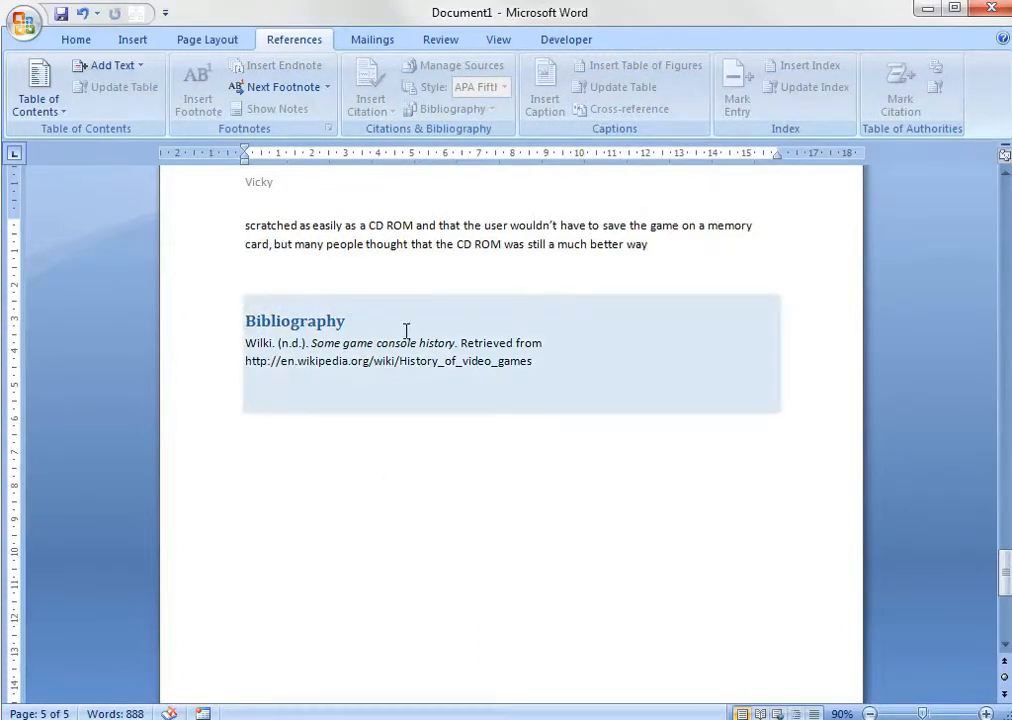
{"action": "left_click", "coordinate": [484, 329]}
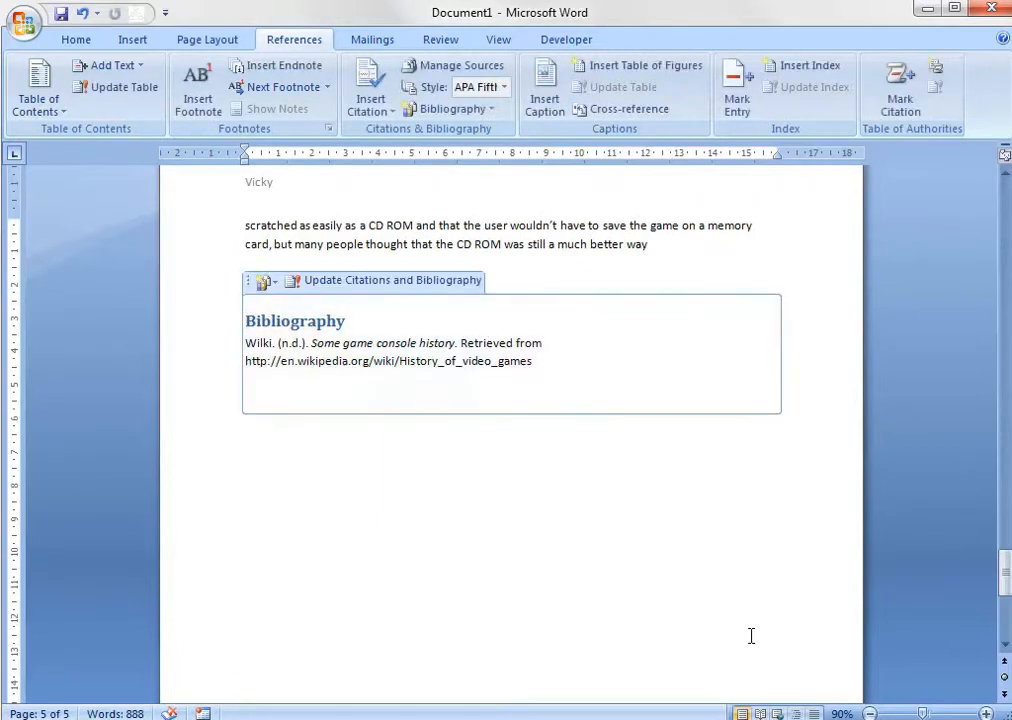
{"action": "left_click", "coordinate": [440, 458]}
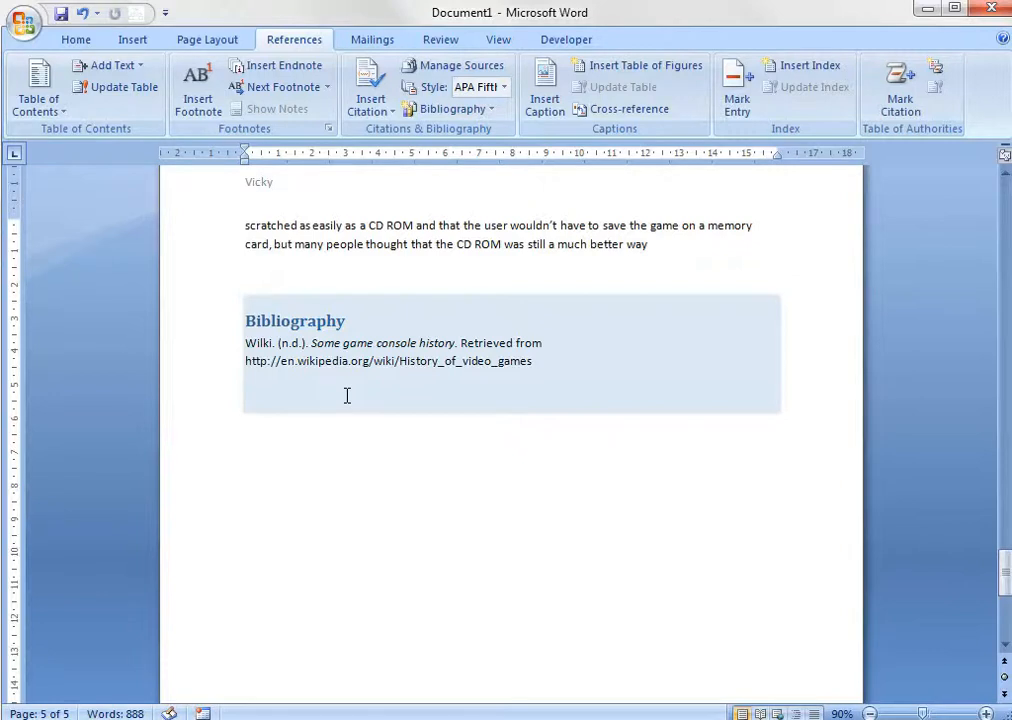
{"action": "left_click", "coordinate": [189, 420]}
Review the master list entries in the Source Manager, previewing the Wilki web source and both Harry Potter and the Philosopher's Stone sources.
{"action": "left_click", "coordinate": [430, 66]}
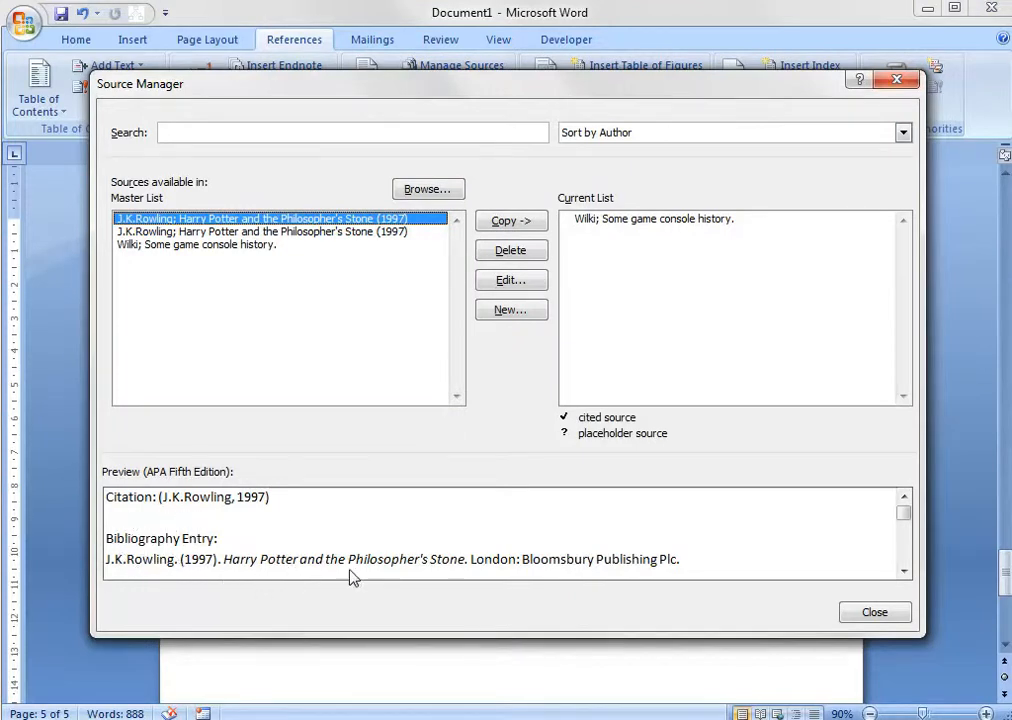
{"action": "left_click", "coordinate": [874, 612]}
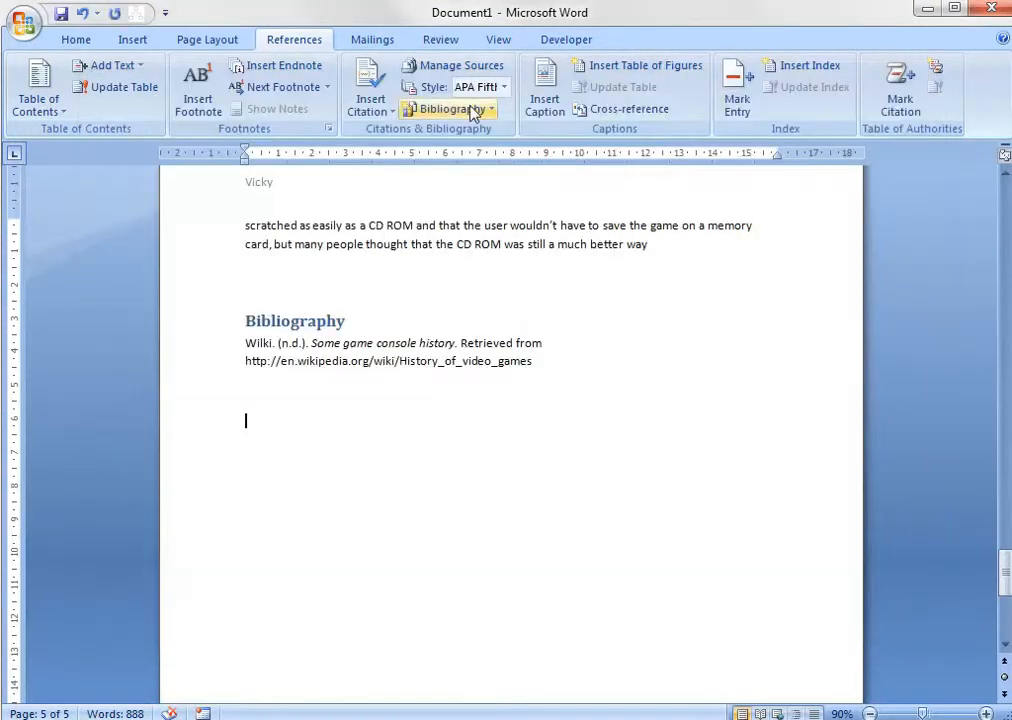
{"action": "left_click", "coordinate": [447, 69]}
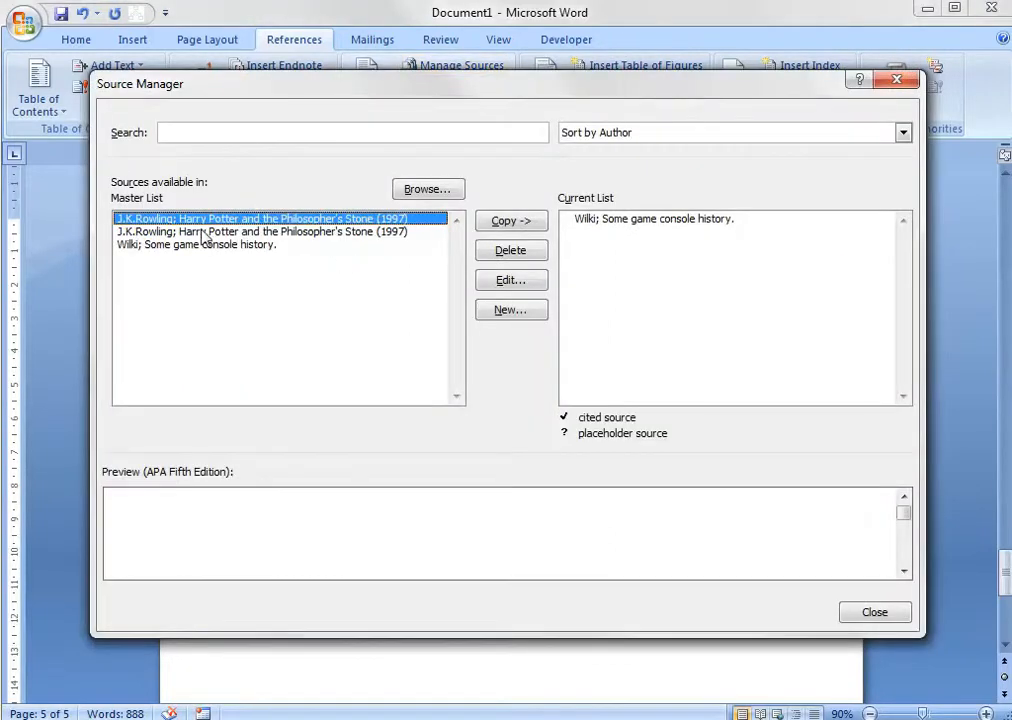
{"action": "left_click", "coordinate": [210, 245]}
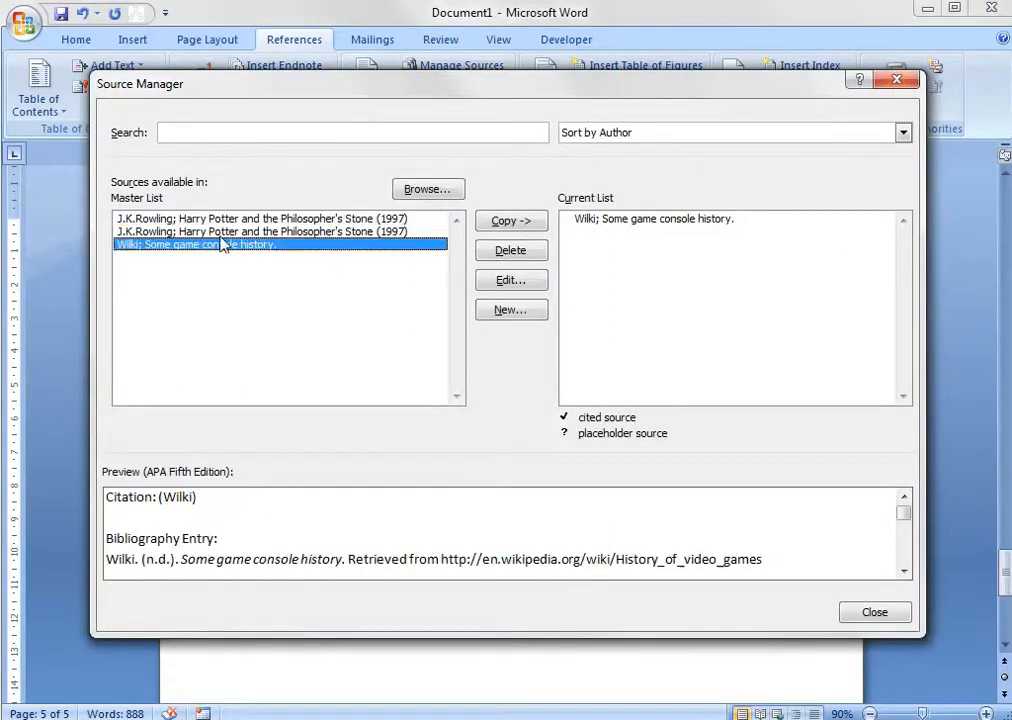
{"action": "left_click", "coordinate": [225, 231]}
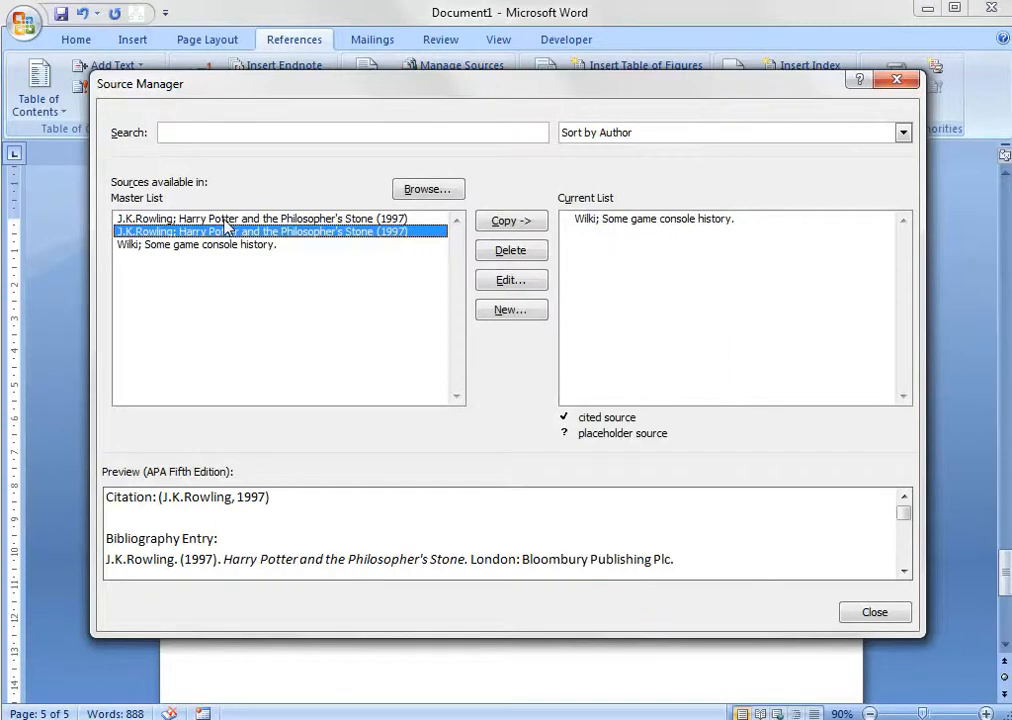
{"action": "left_click", "coordinate": [228, 218]}
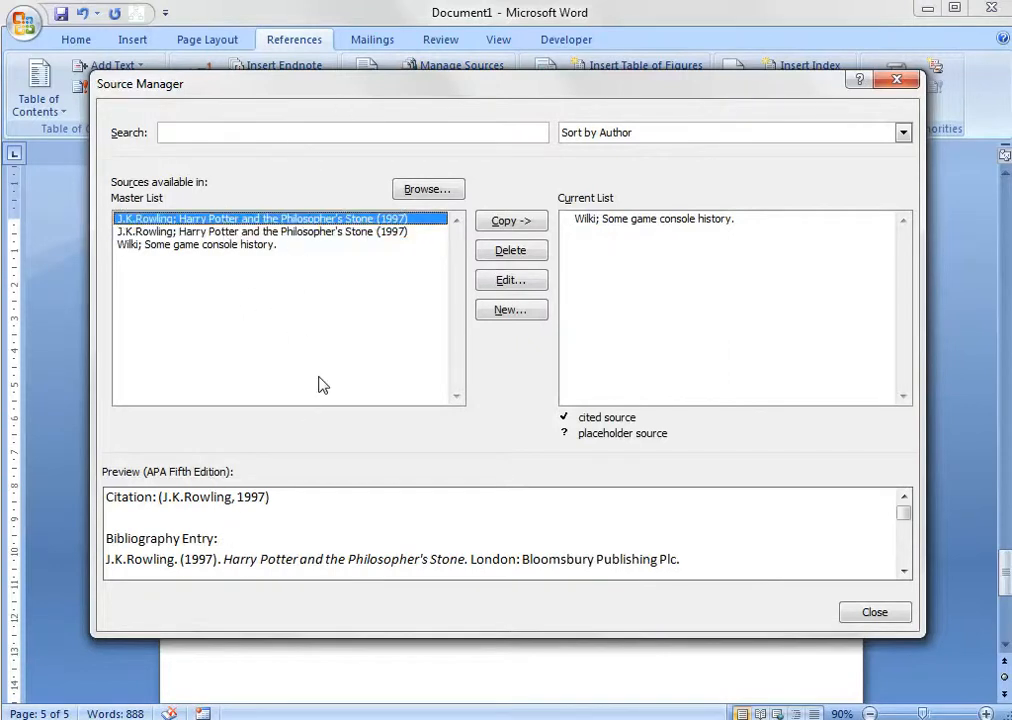
Inspect the bibliography fields of the first Harry Potter and the Philosopher's Stone source, then leave the source and the Source Manager without changes.
{"action": "left_click", "coordinate": [486, 281]}
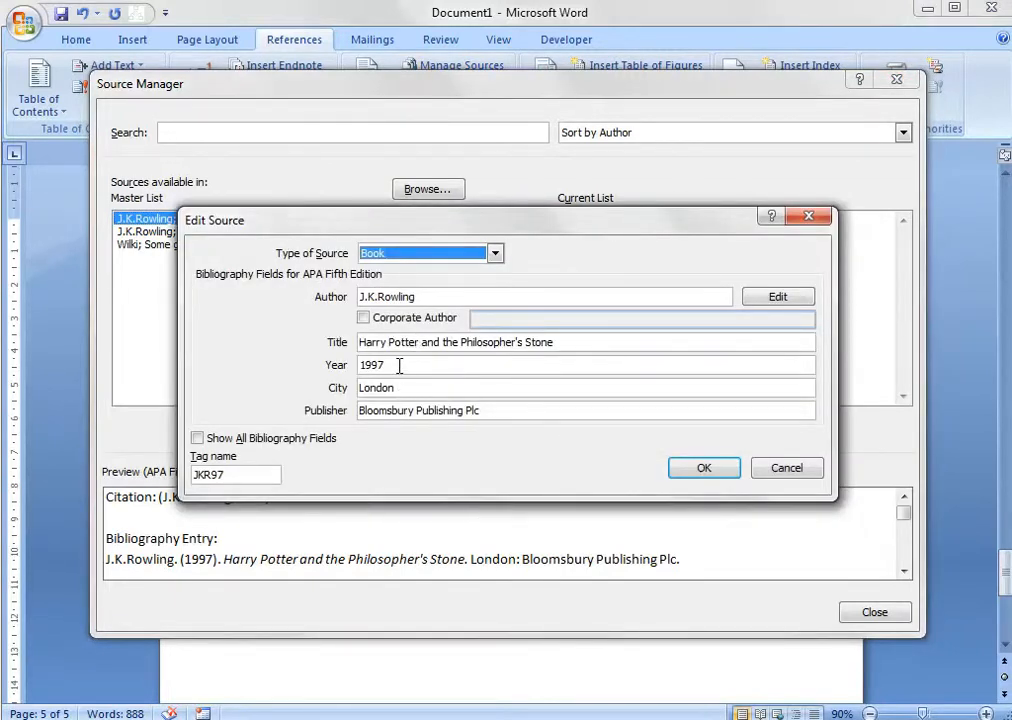
{"action": "left_click", "coordinate": [399, 366]}
{"action": "key", "text": "Tab"}
{"action": "key", "text": "Tab"}
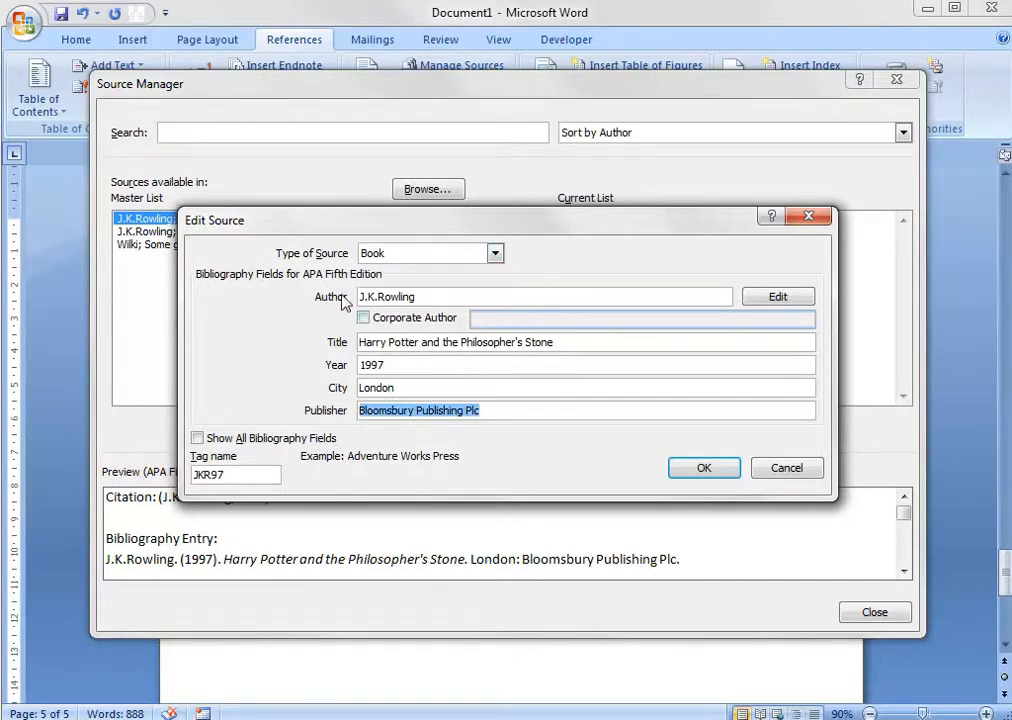
{"action": "left_click", "coordinate": [794, 468]}
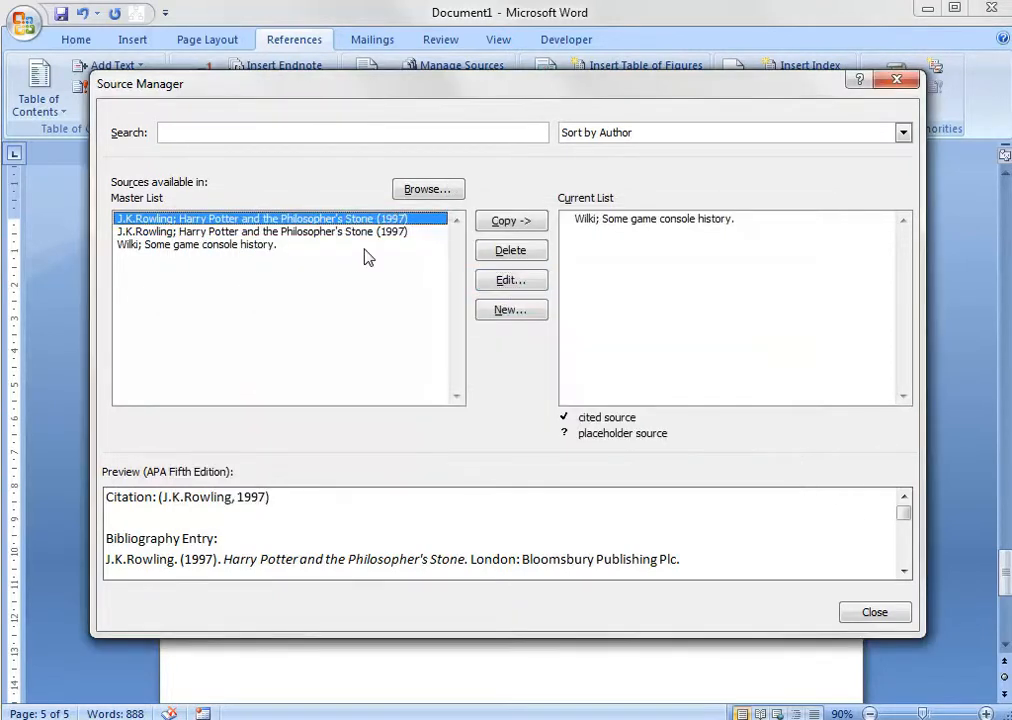
{"action": "left_click", "coordinate": [891, 80]}
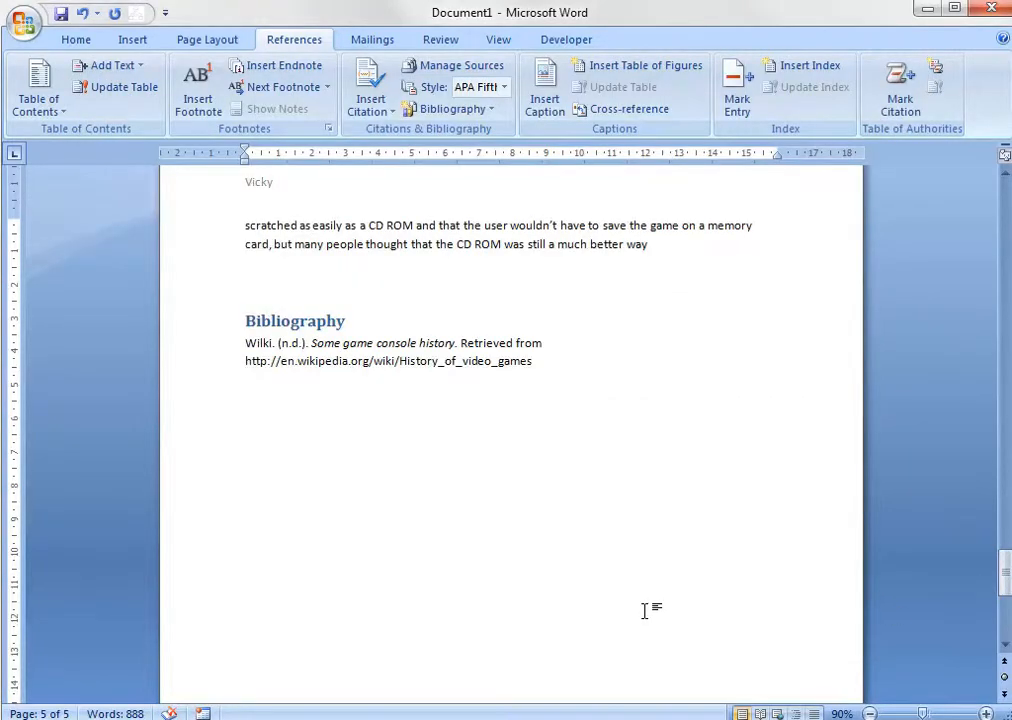
Review the whole document from the bibliography back to the cover, then examine its pages side by side at 50% zoom.
{"action": "scroll", "coordinate": [644, 605], "scroll_direction": "up", "scroll_amount": 15}
{"action": "scroll", "coordinate": [773, 555], "scroll_direction": "up", "scroll_amount": 15}
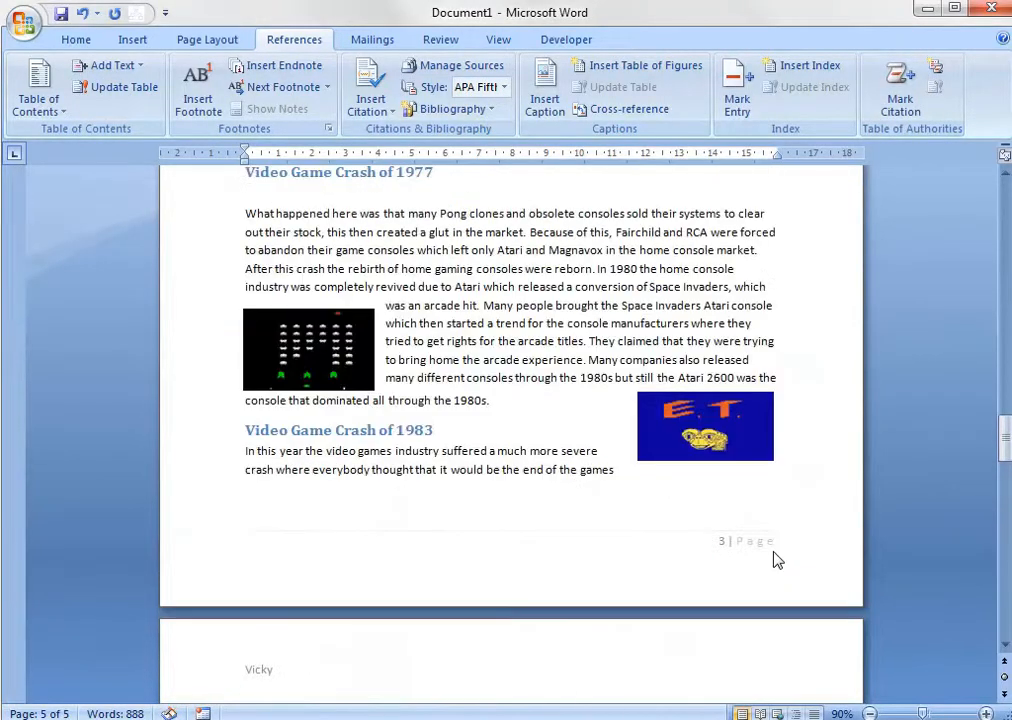
{"action": "scroll", "coordinate": [767, 551], "scroll_direction": "up", "scroll_amount": 15}
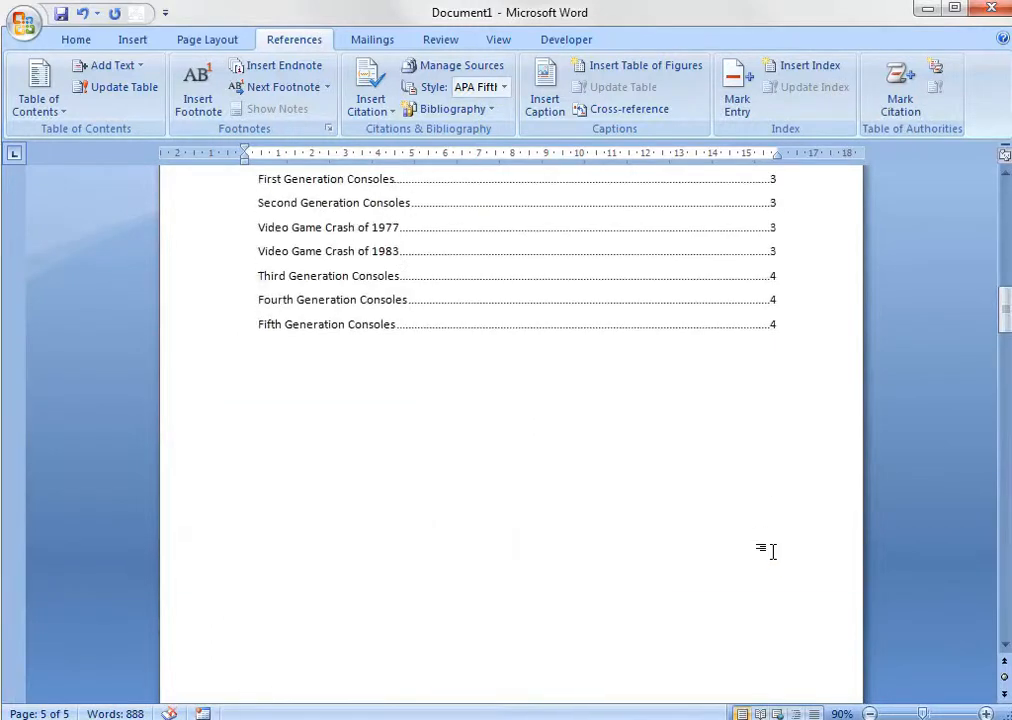
{"action": "scroll", "coordinate": [773, 556], "scroll_direction": "up", "scroll_amount": 4}
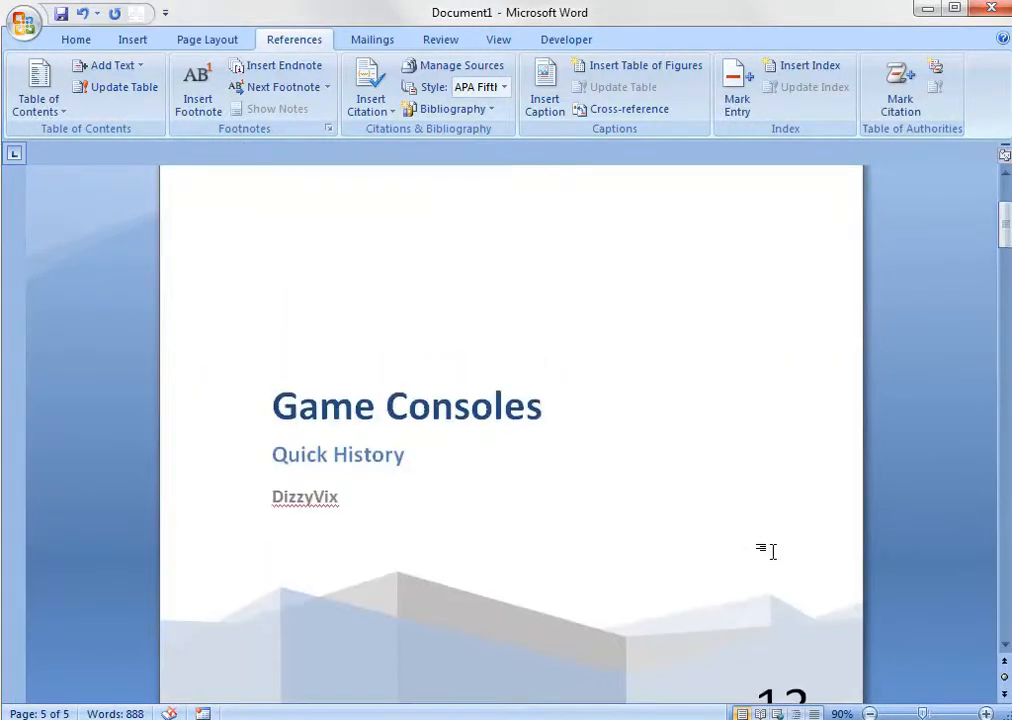
{"action": "scroll", "coordinate": [753, 568], "scroll_direction": "down", "scroll_amount": 2, "text": "ctrl"}
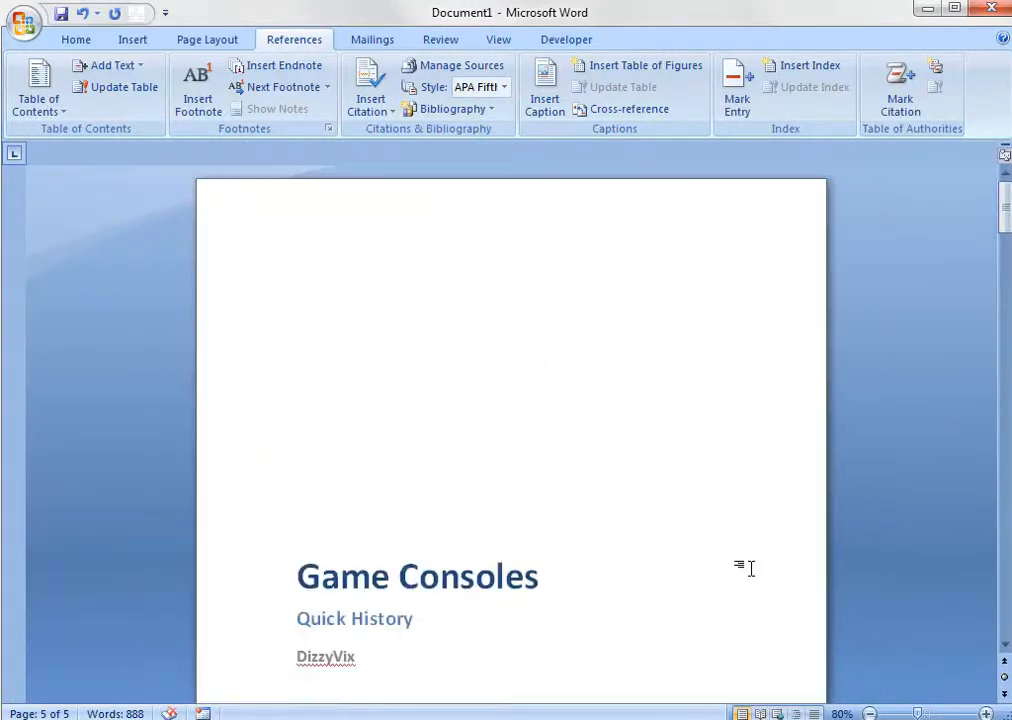
{"action": "scroll", "coordinate": [753, 568], "scroll_direction": "down", "scroll_amount": 2, "text": "ctrl"}
{"action": "scroll", "coordinate": [753, 568], "scroll_direction": "down", "scroll_amount": 5}
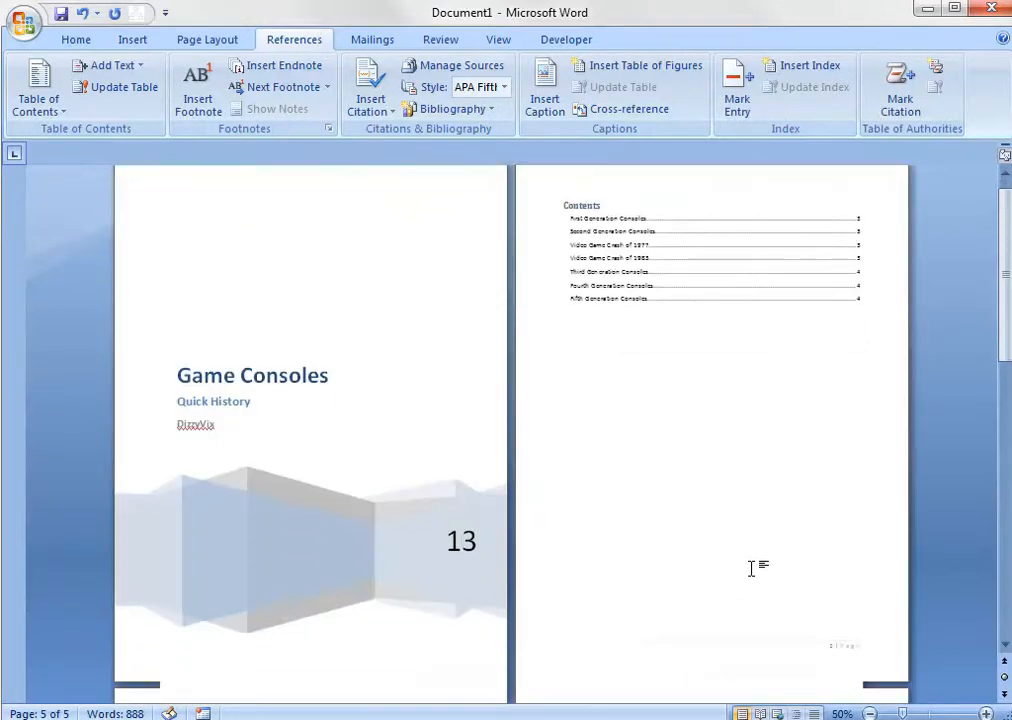
{"action": "scroll", "coordinate": [752, 568], "scroll_direction": "down", "scroll_amount": 4}
{"action": "scroll", "coordinate": [752, 568], "scroll_direction": "up", "scroll_amount": 7}
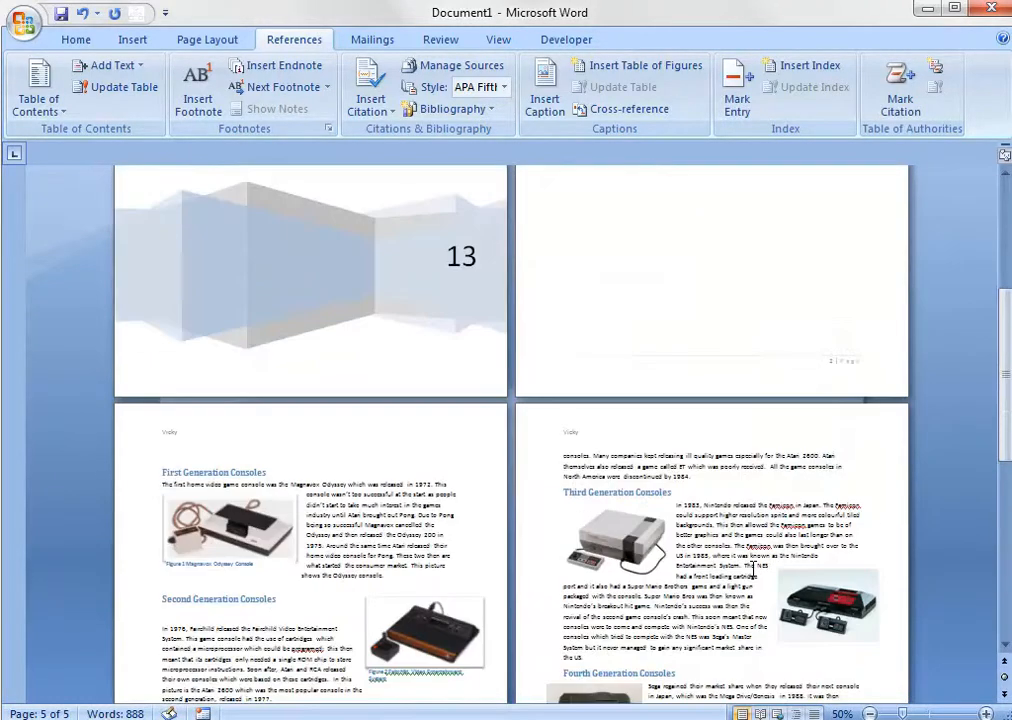
{"action": "scroll", "coordinate": [752, 568], "scroll_direction": "up", "scroll_amount": 3}
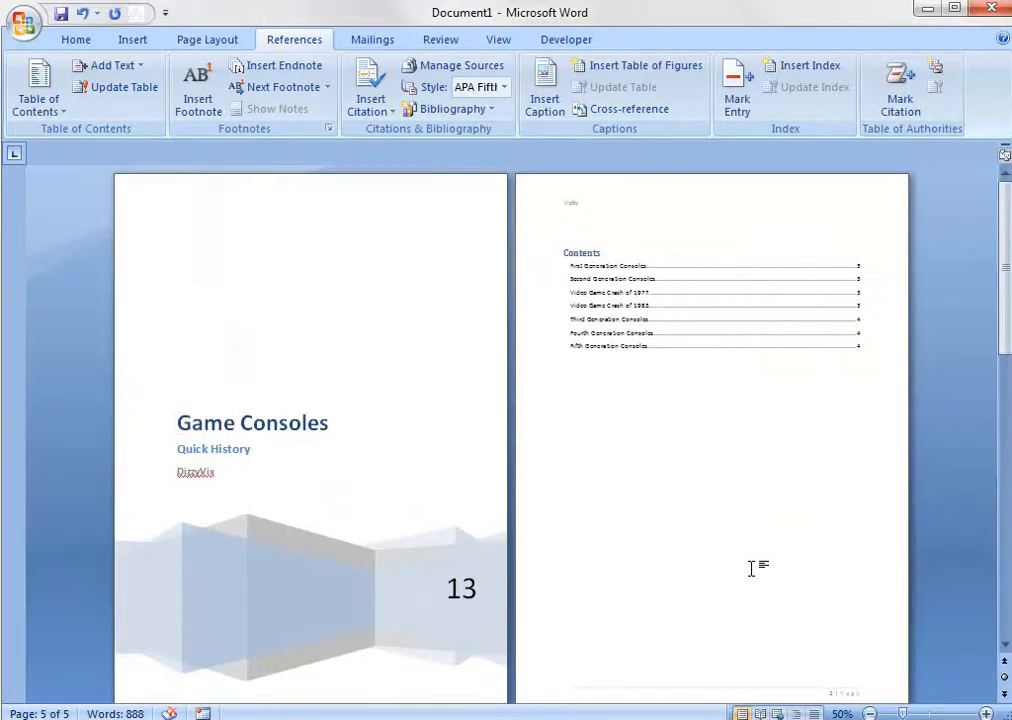
{"action": "scroll", "coordinate": [752, 565], "scroll_direction": "down", "scroll_amount": 10}
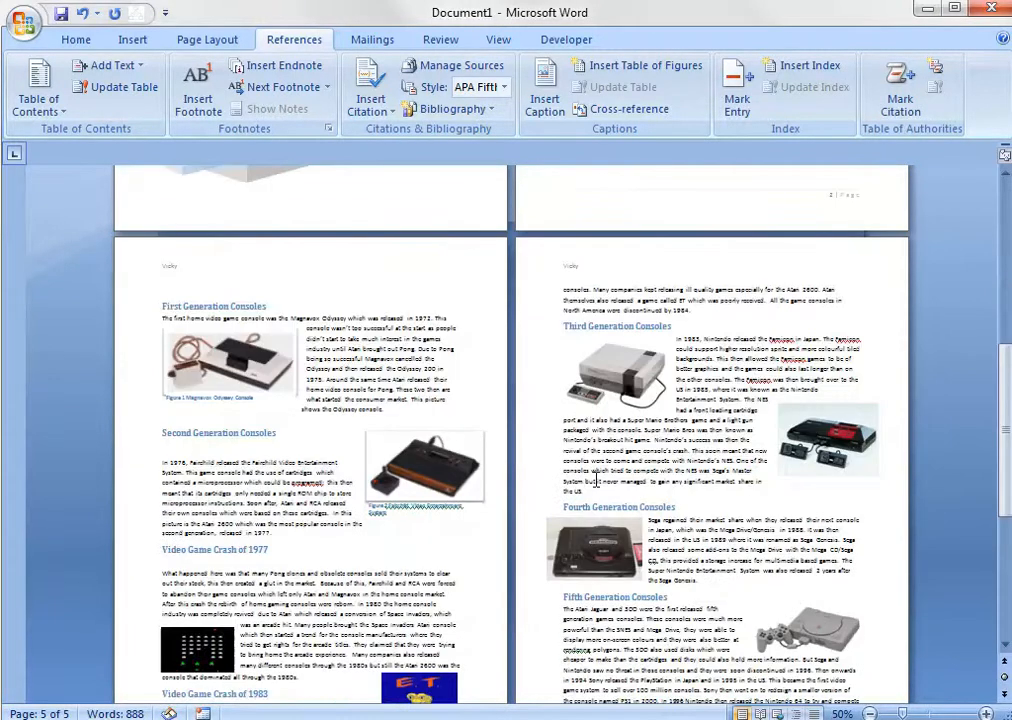
Point out the section headings on pages 3 and 4 by highlighting them one by one, finishing with First Generation Consoles.
{"action": "triple_click", "coordinate": [637, 327]}
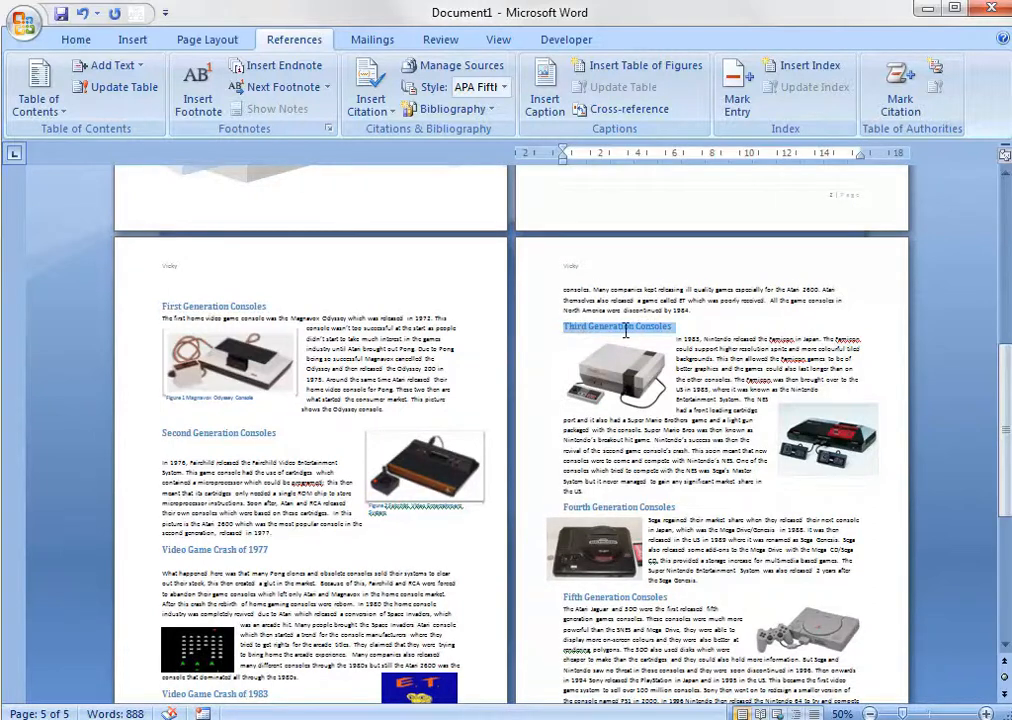
{"action": "triple_click", "coordinate": [698, 506]}
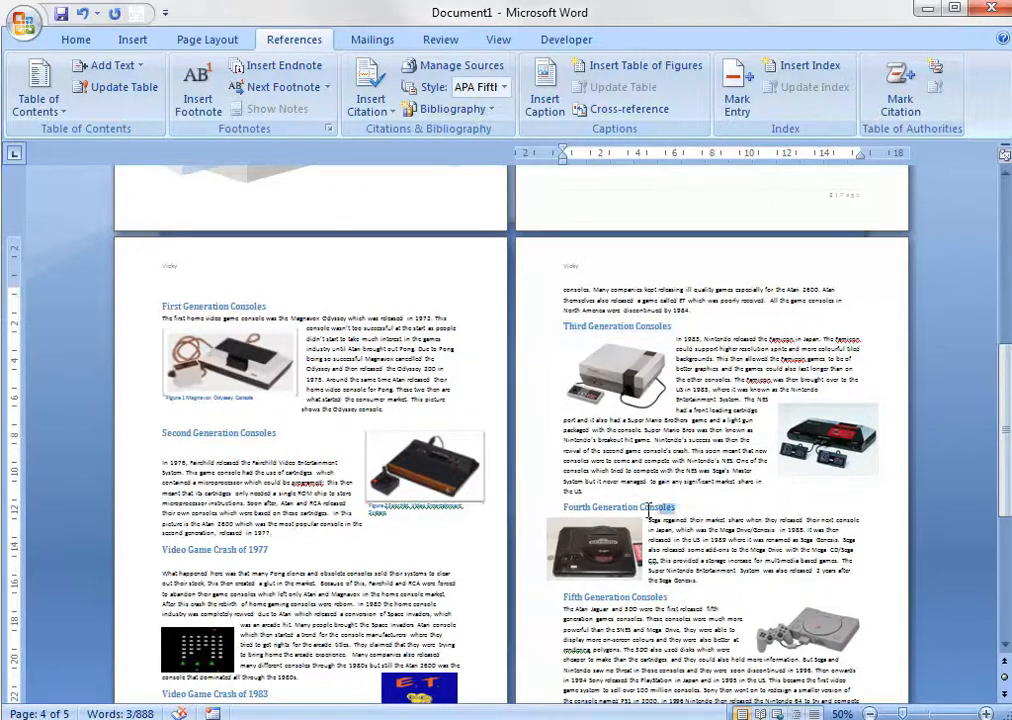
{"action": "triple_click", "coordinate": [676, 597]}
{"action": "triple_click", "coordinate": [301, 549]}
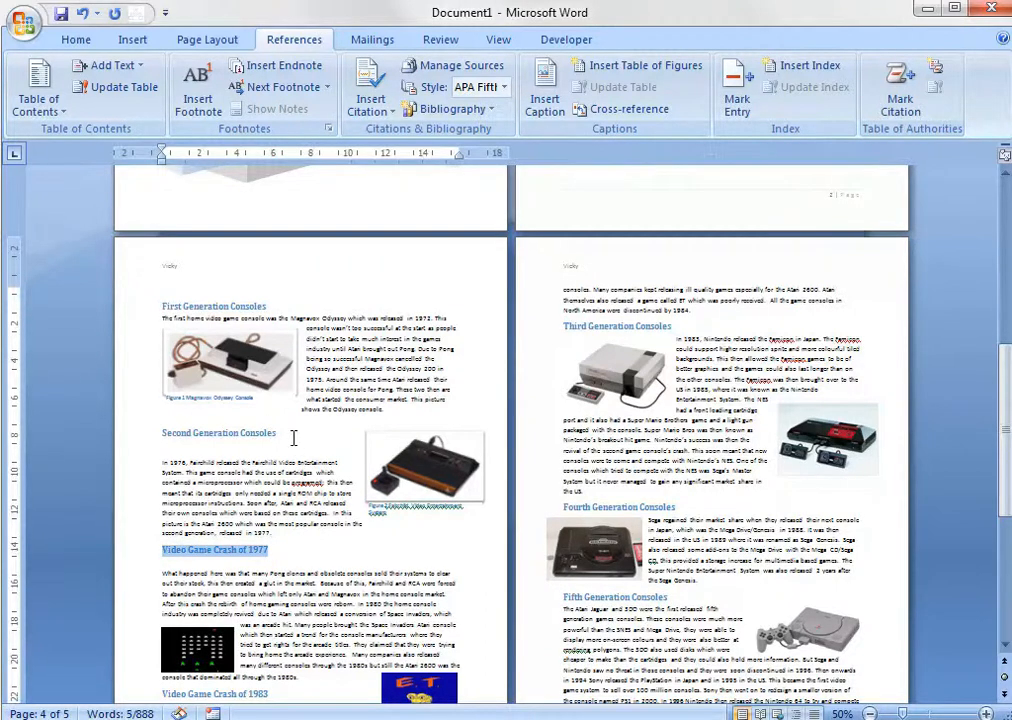
{"action": "triple_click", "coordinate": [183, 430]}
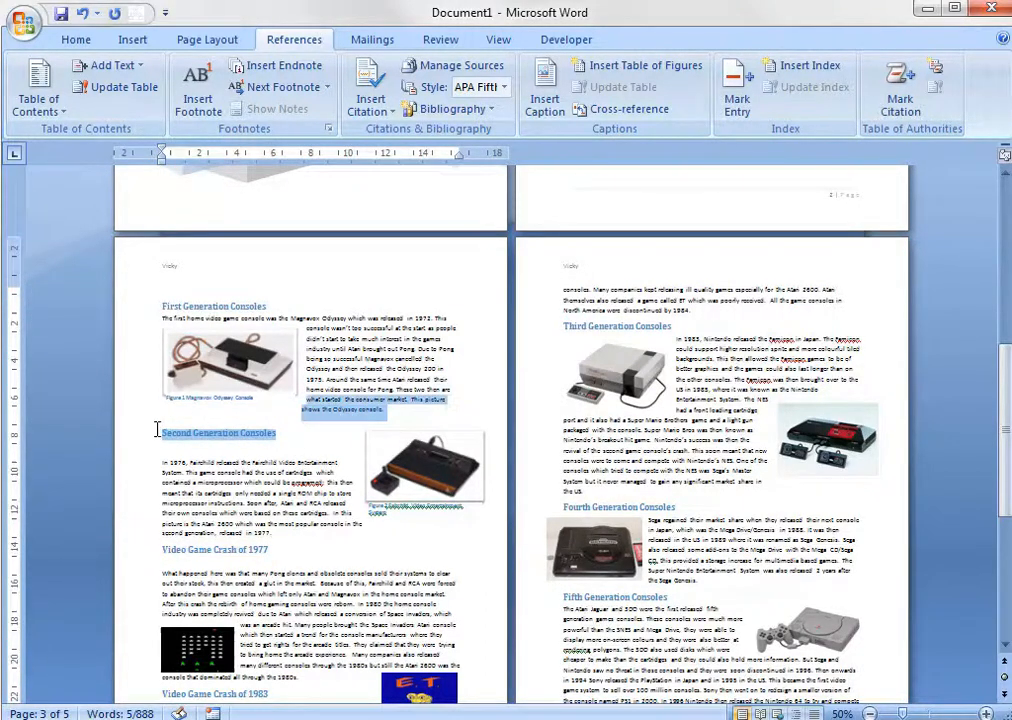
{"action": "left_click", "coordinate": [312, 300]}
{"action": "left_click_drag", "start_coordinate": [266, 309], "coordinate": [153, 293]}
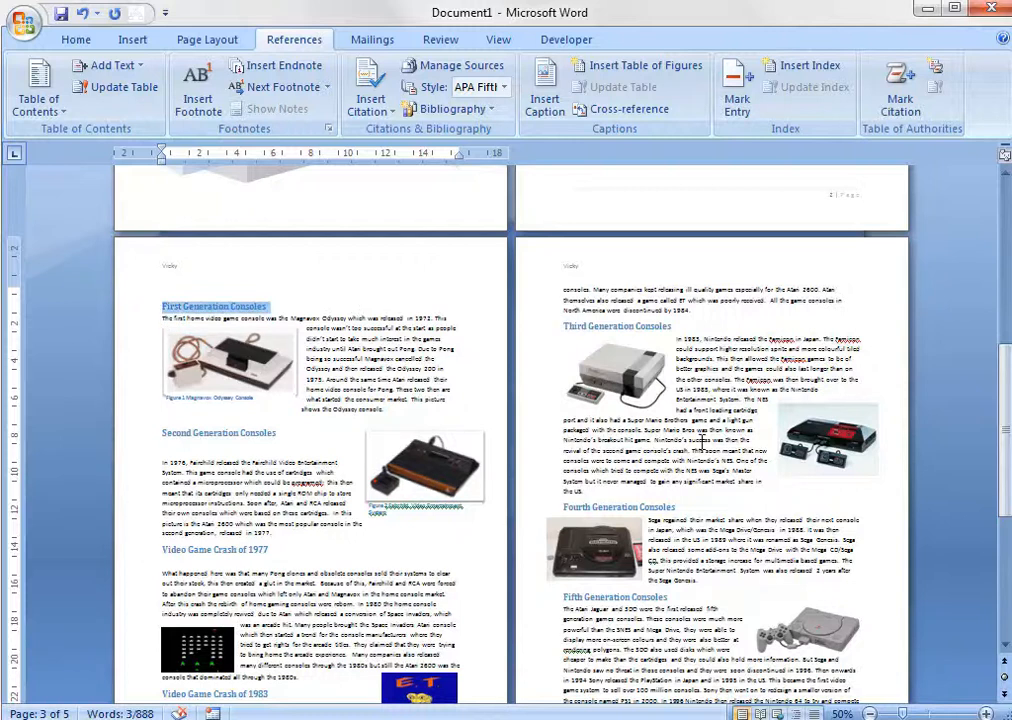
{"action": "left_click", "coordinate": [472, 592]}
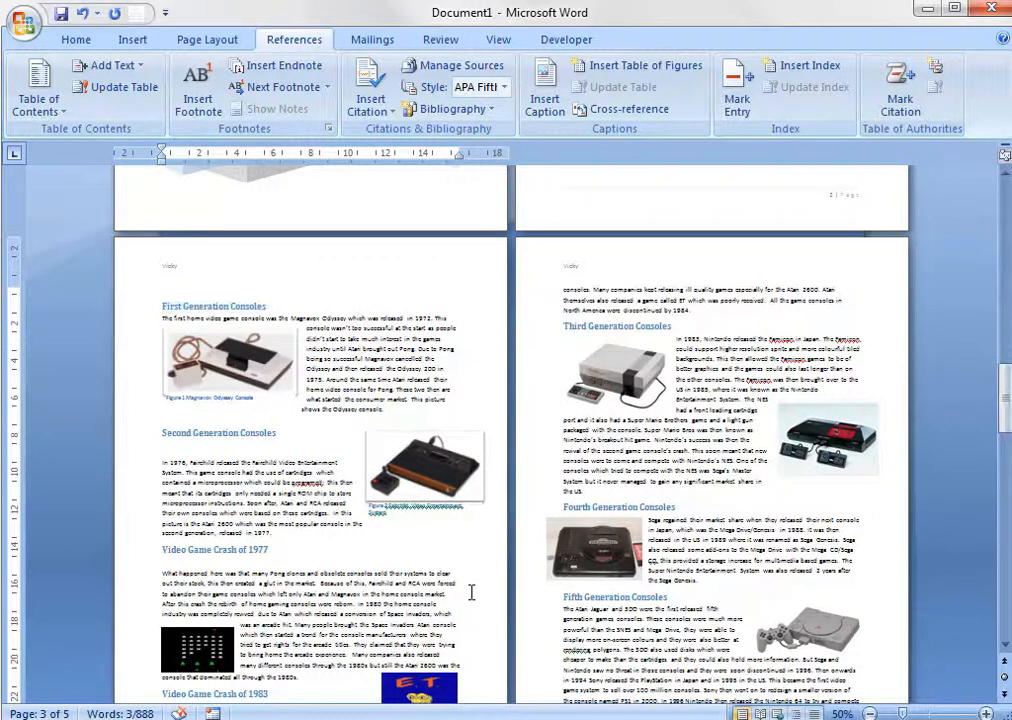
Examine the captioned pictures in the First and Second Generation Consoles sections at 110% zoom.
{"action": "scroll", "coordinate": [382, 517], "scroll_direction": "up", "scroll_amount": 2}
{"action": "scroll", "coordinate": [382, 517], "scroll_direction": "up", "scroll_amount": 4}
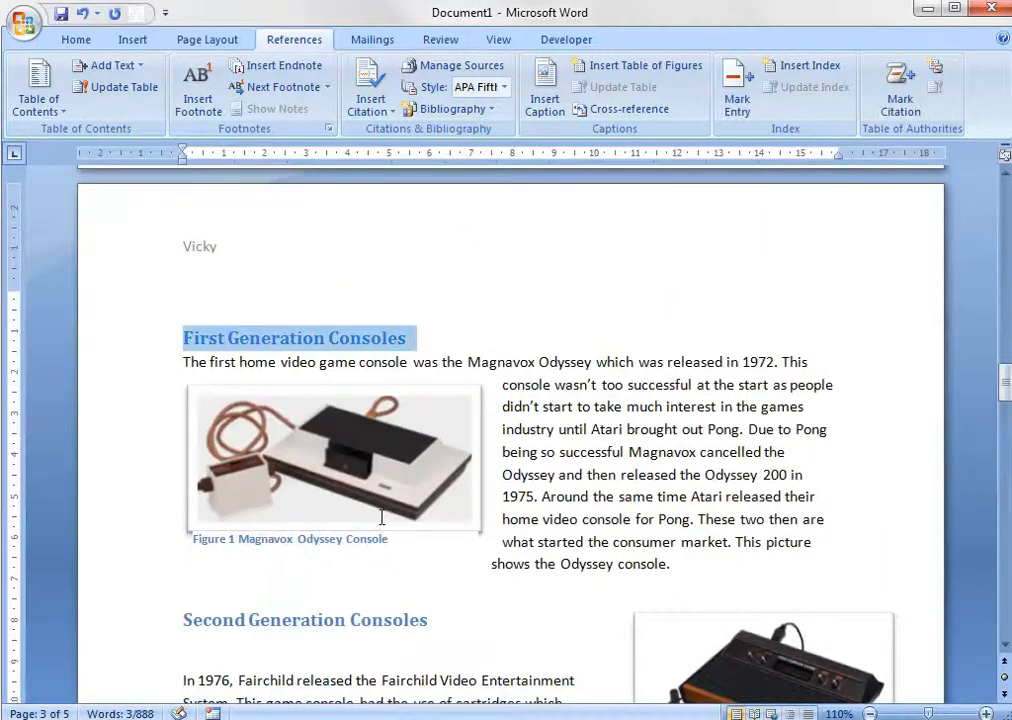
{"action": "scroll", "coordinate": [382, 517], "scroll_direction": "up", "scroll_amount": 15}
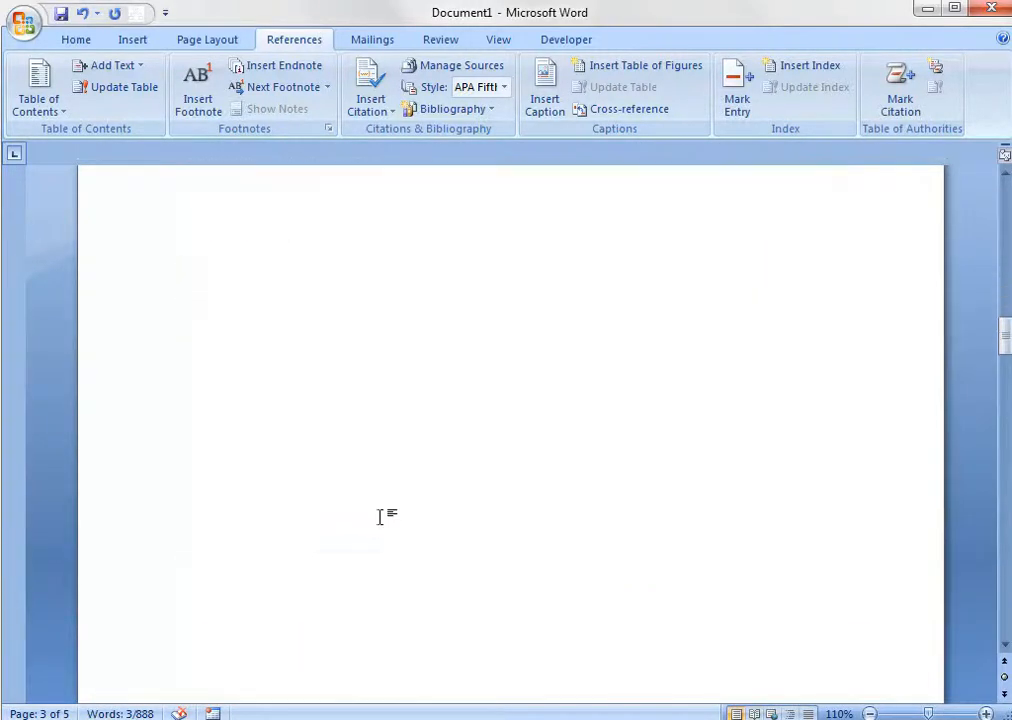
{"action": "scroll", "coordinate": [382, 517], "scroll_direction": "down", "scroll_amount": 18}
{"action": "scroll", "coordinate": [652, 598], "scroll_direction": "up", "scroll_amount": 3}
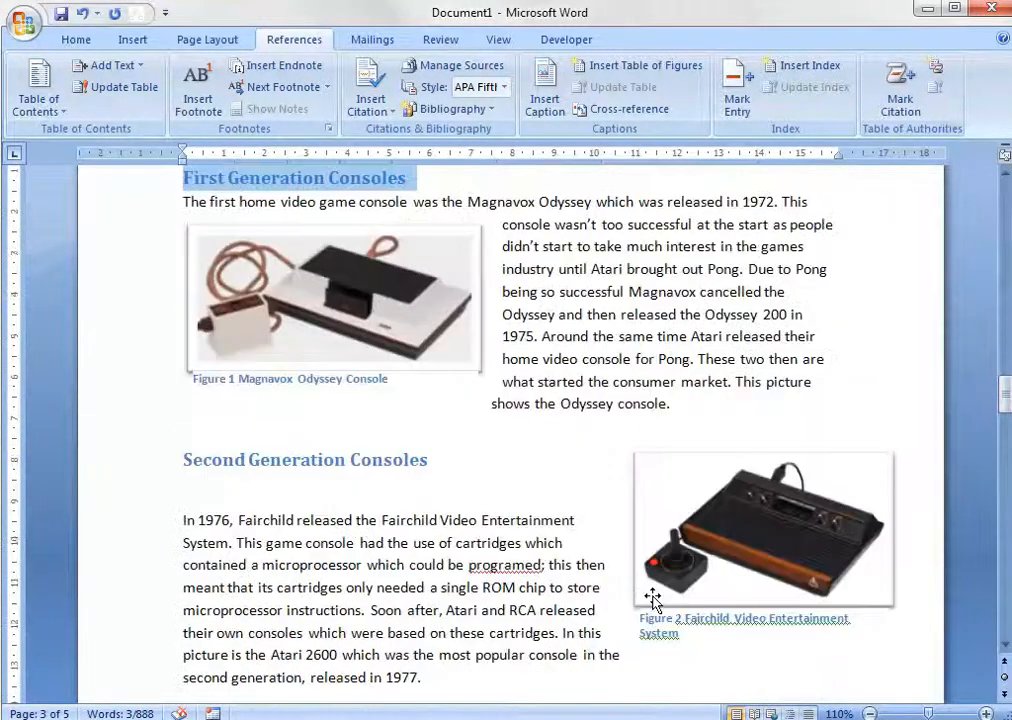